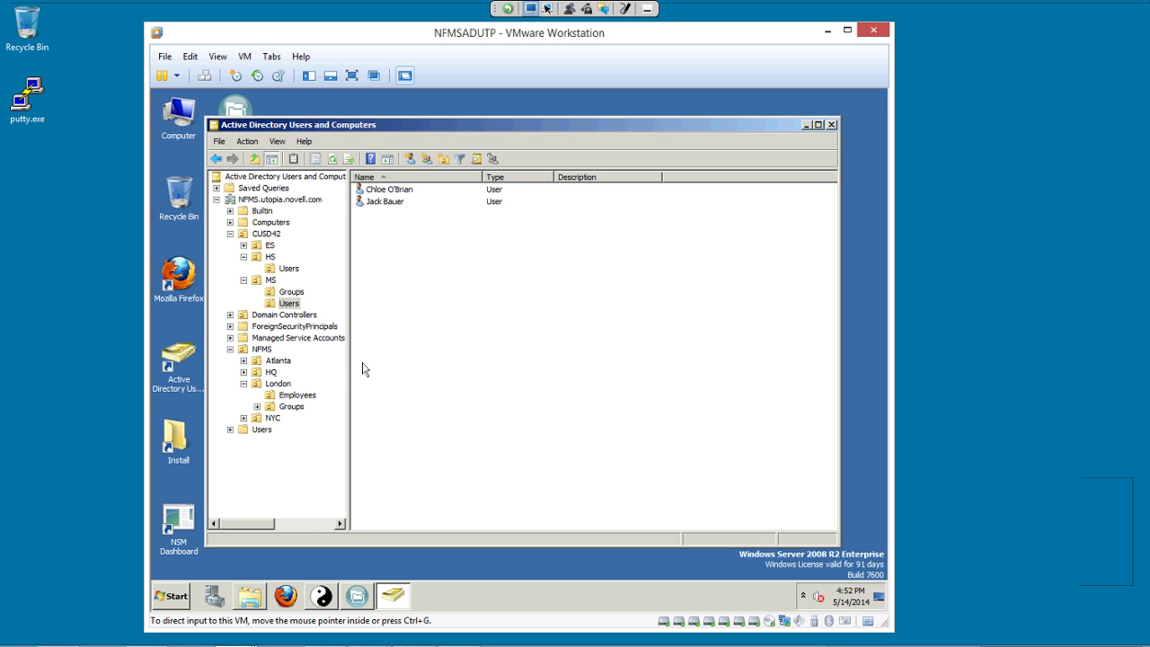
Release the VM and log in to the File Reporter console with the administrator username and password.
left_click(363, 368)
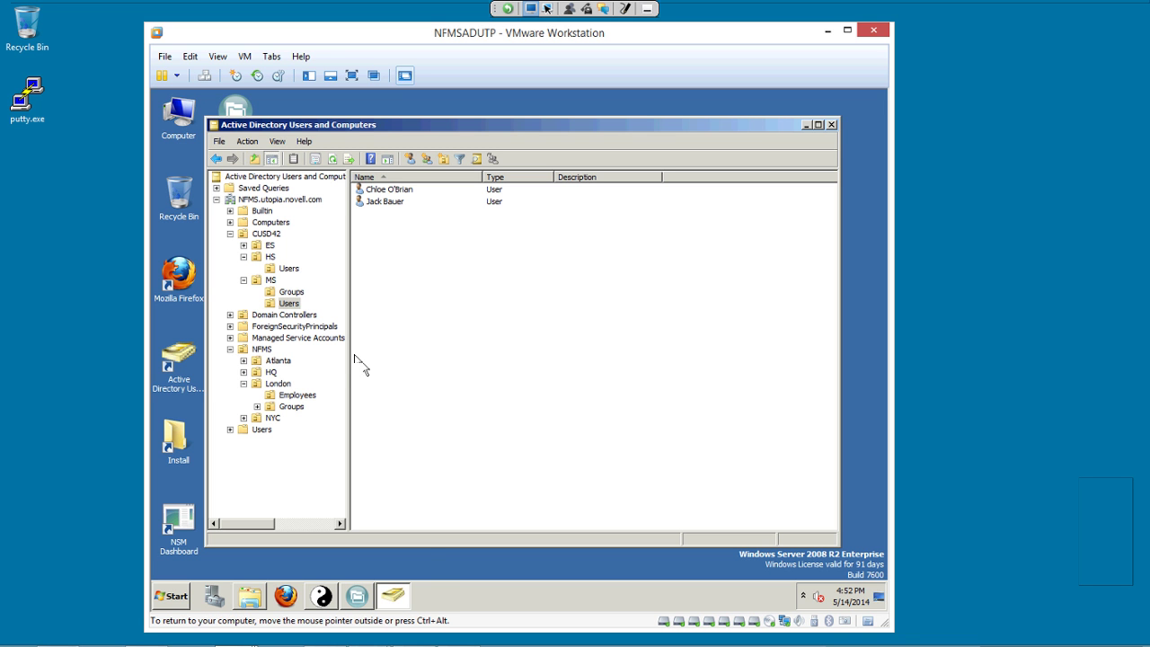
key("ctrl+alt")
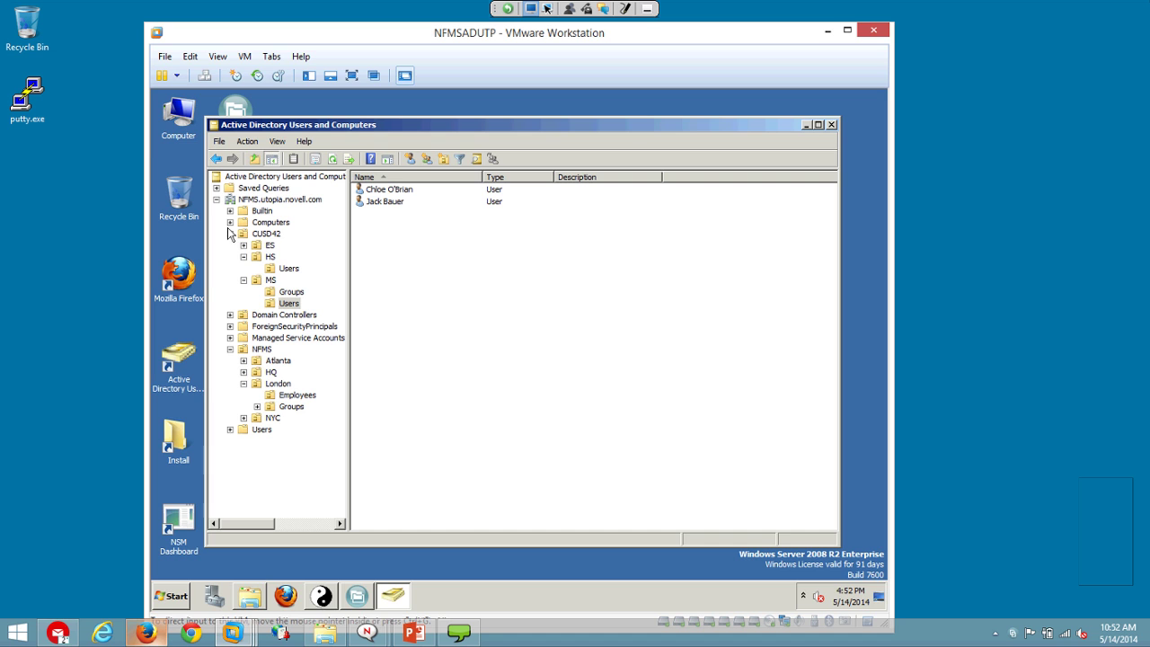
key("alt+Tab")
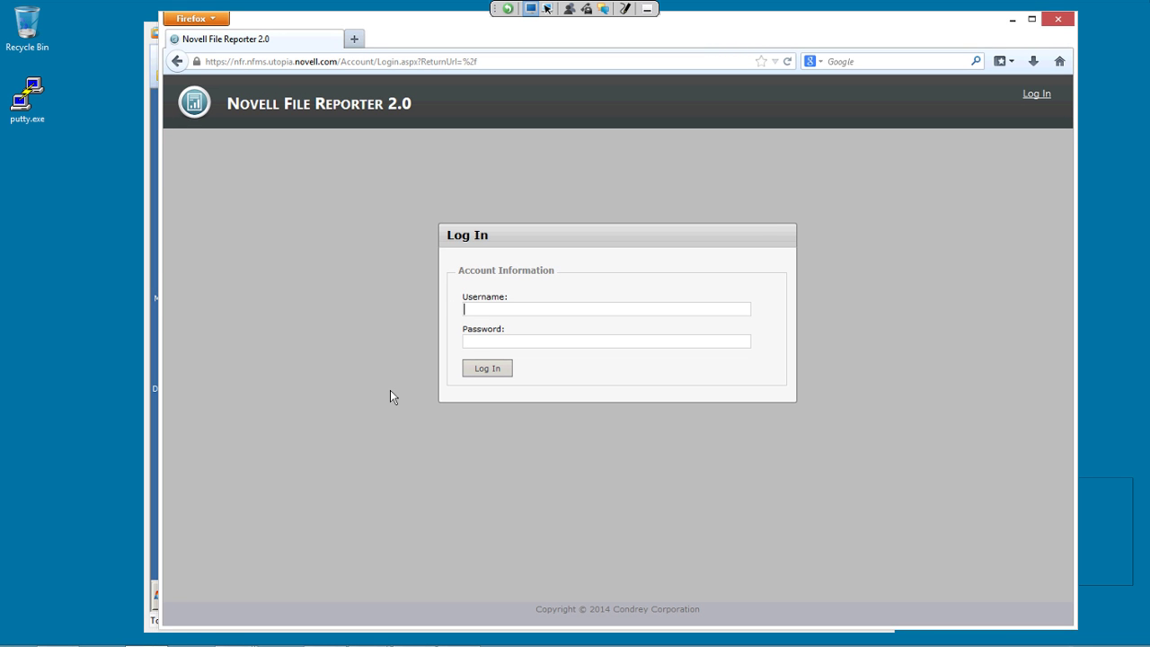
type("ad")
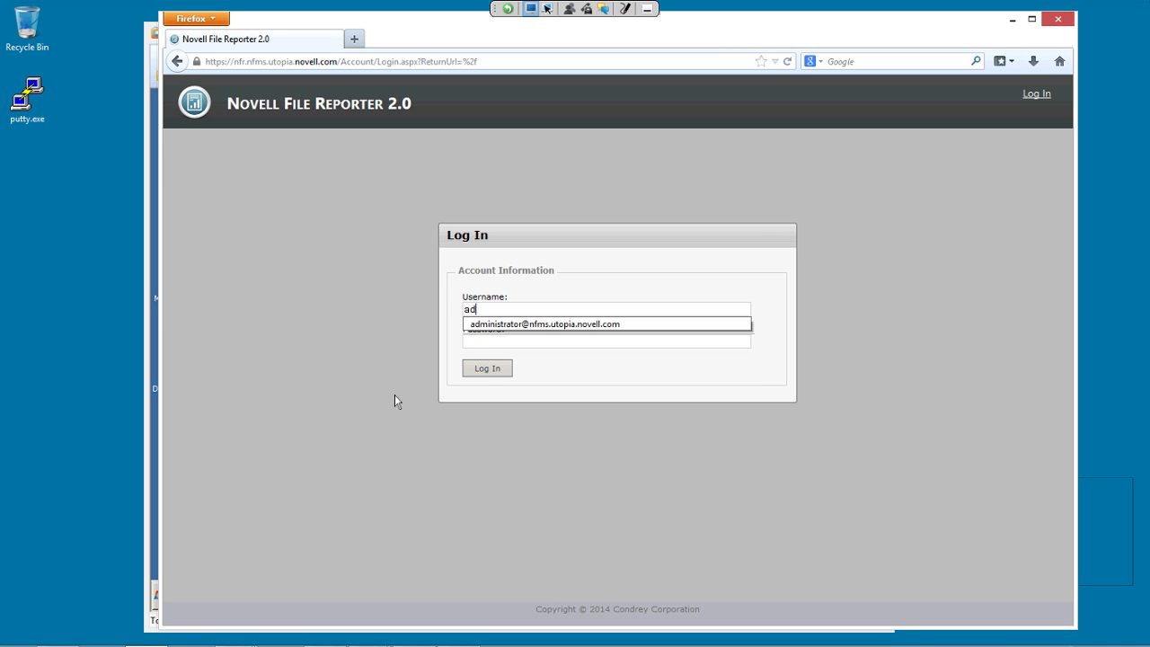
key("Down")
key("Tab")
type("pwd")
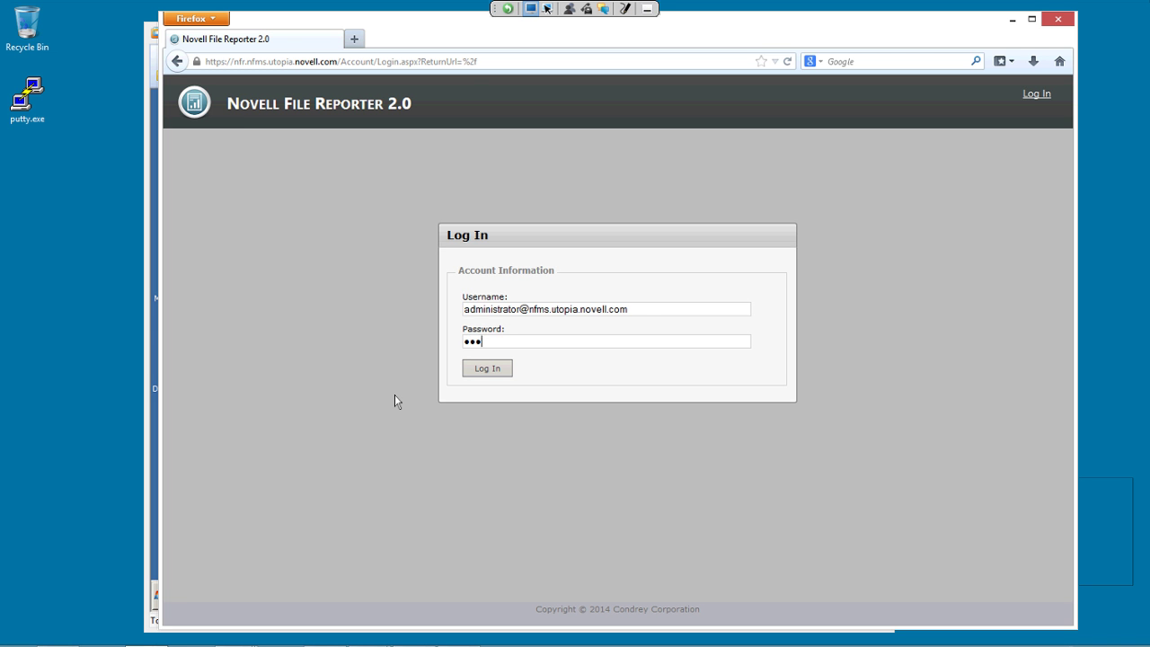
type("***")
key("Return")
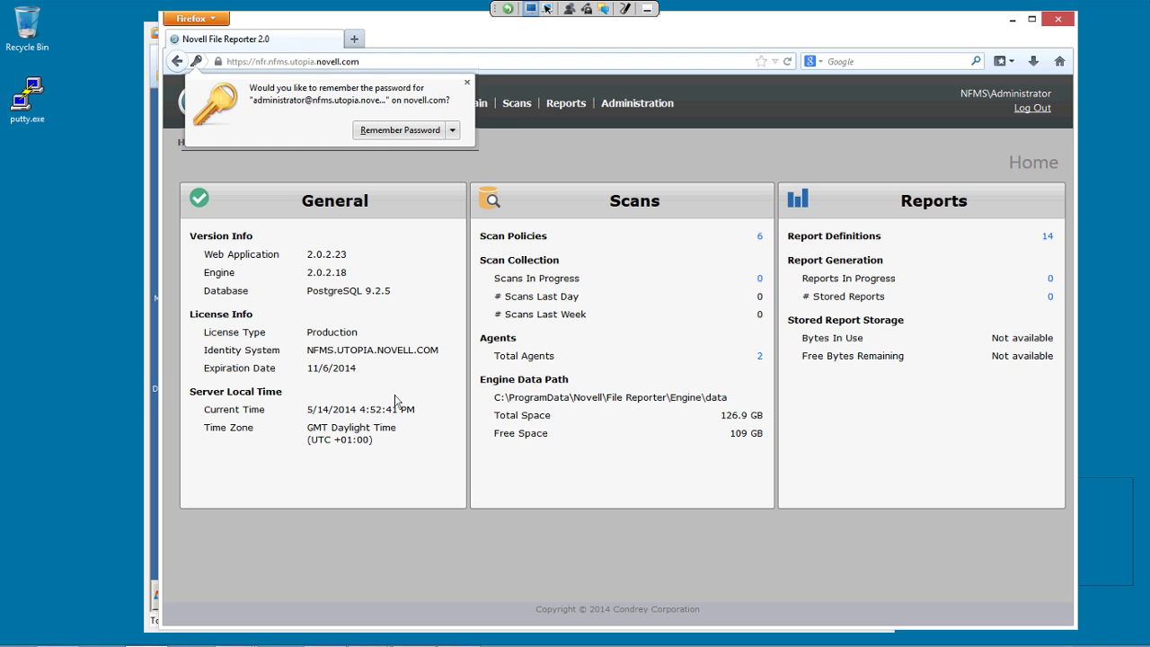
Dismiss the remember-password prompt and open the Scans > Scan Targets page.
left_click(466, 82)
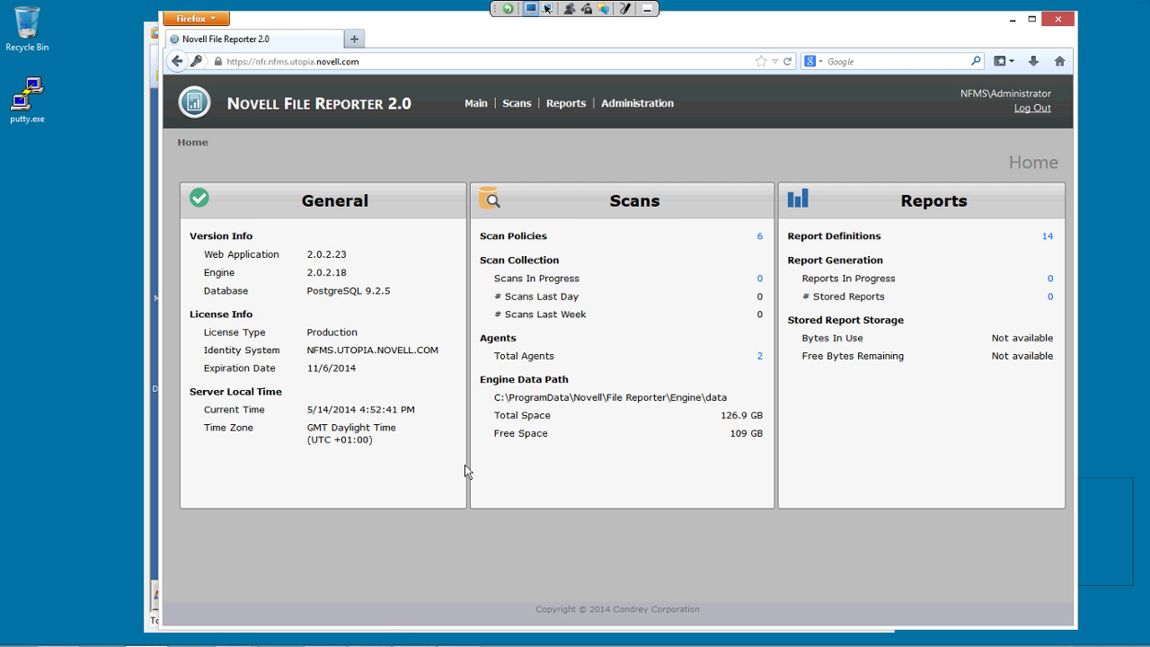
mouse_move(517, 103)
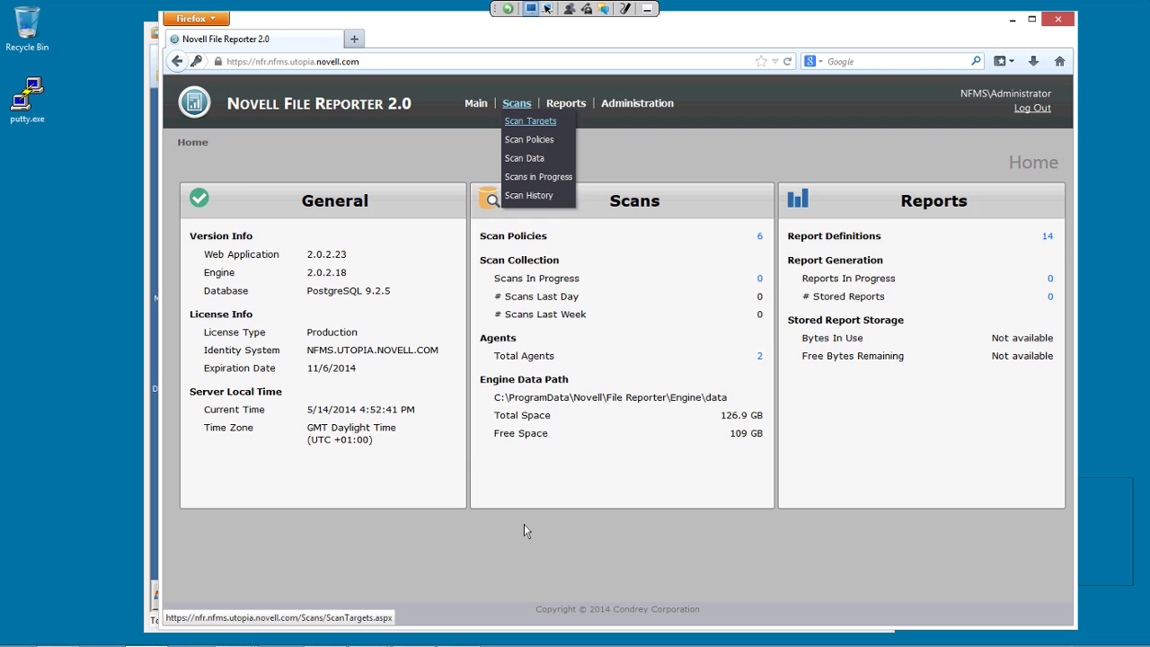
left_click(530, 121)
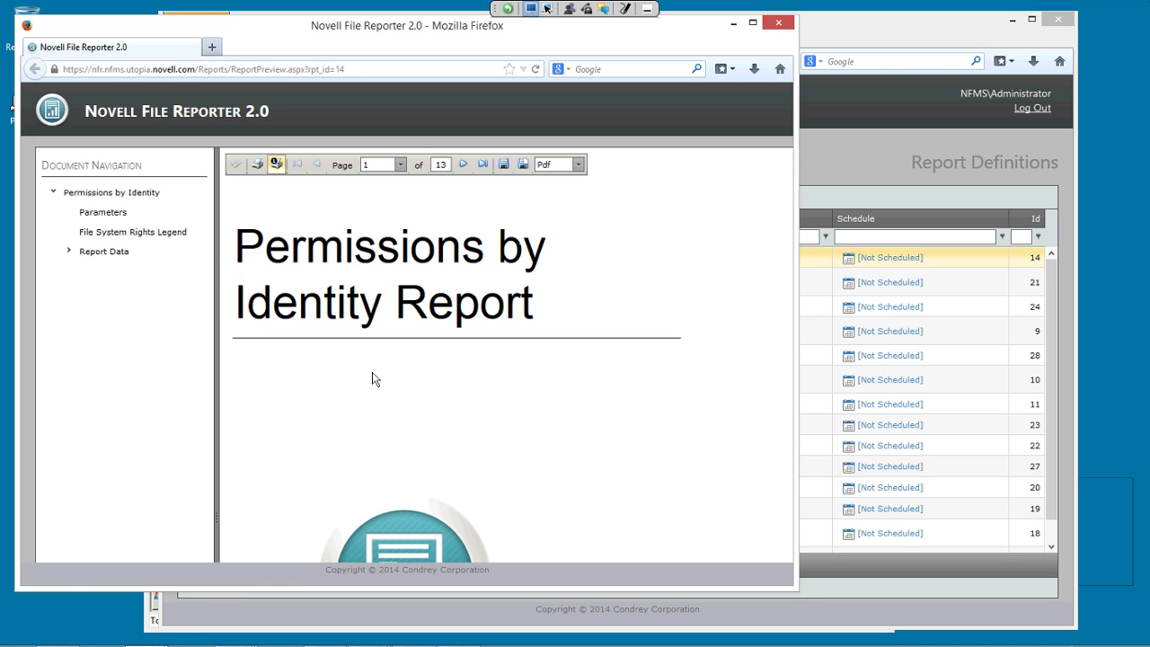
Preview the acox Permissions report and scroll through it.
left_click(104, 251)
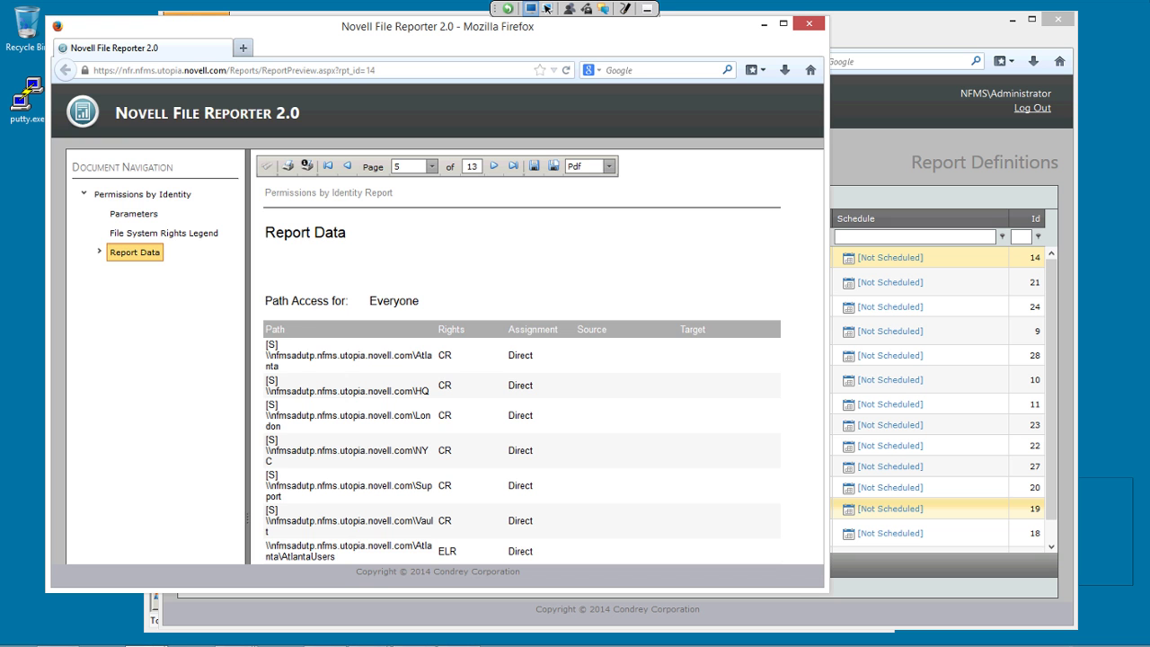
scroll(535, 359, "down", 3)
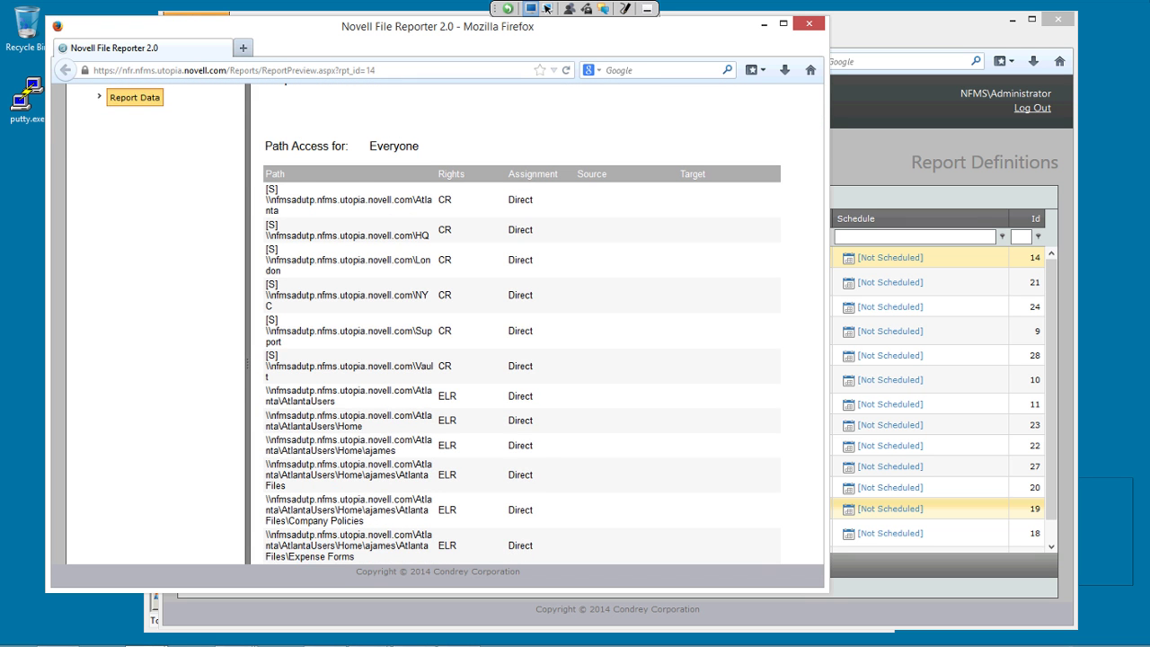
scroll(521, 360, "down", 1)
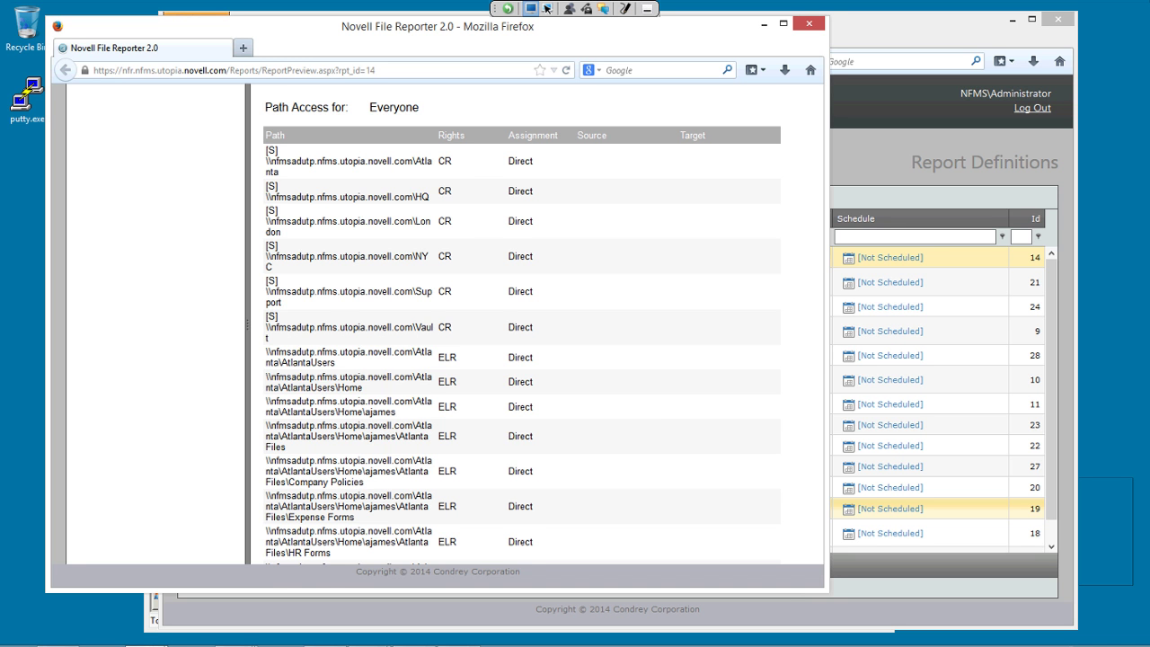
scroll(521, 360, "down", 1)
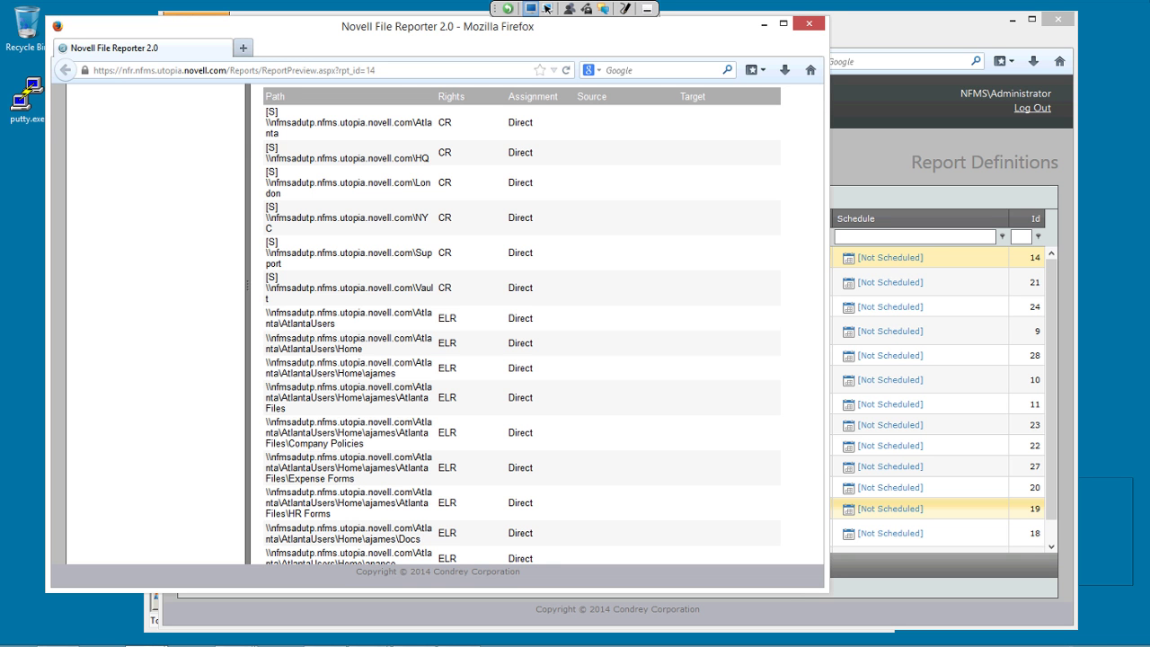
scroll(521, 360, "up", 6)
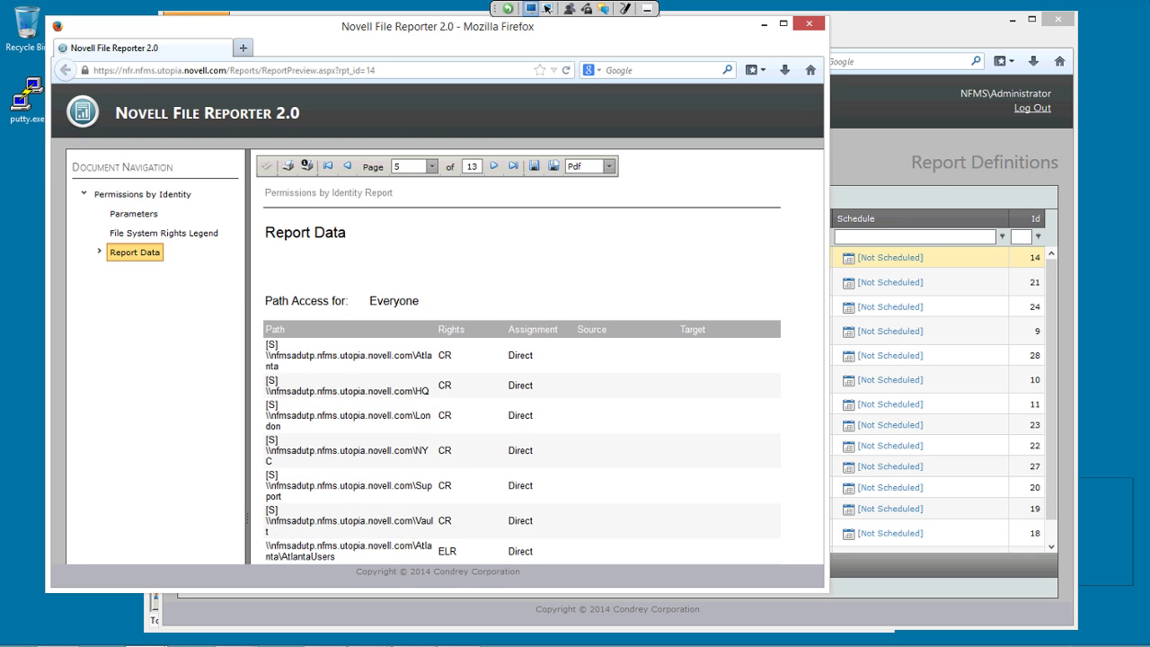
Expand Report Data, review the NFMS\acox access section, and close the acox preview.
left_click(99, 252)
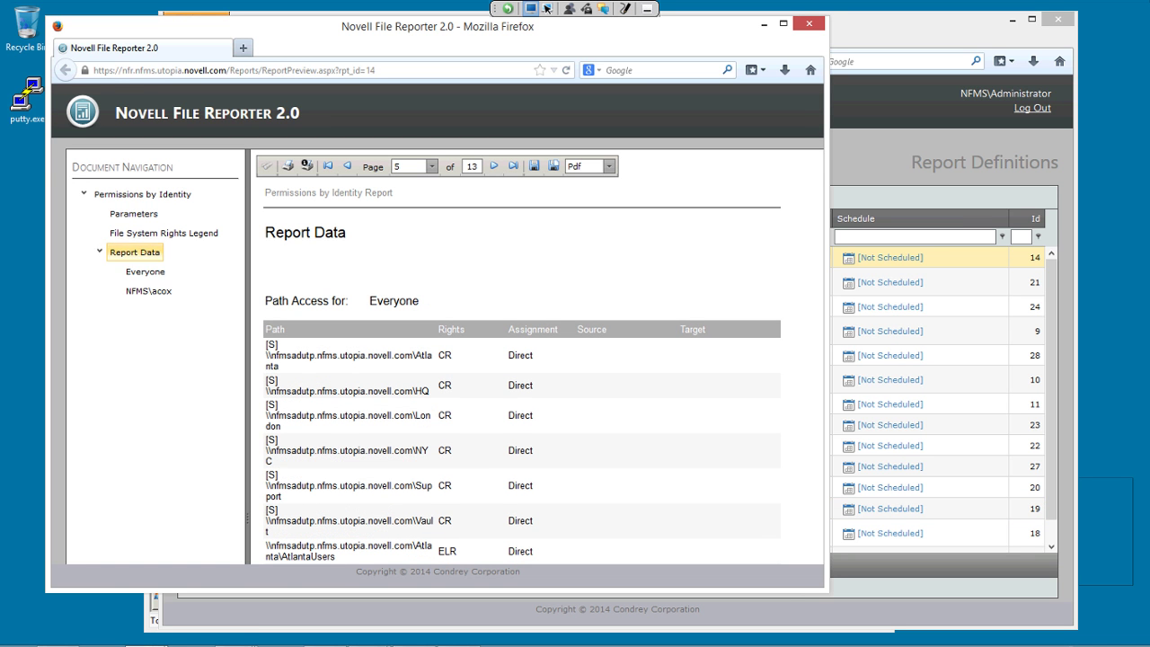
left_click(148, 290)
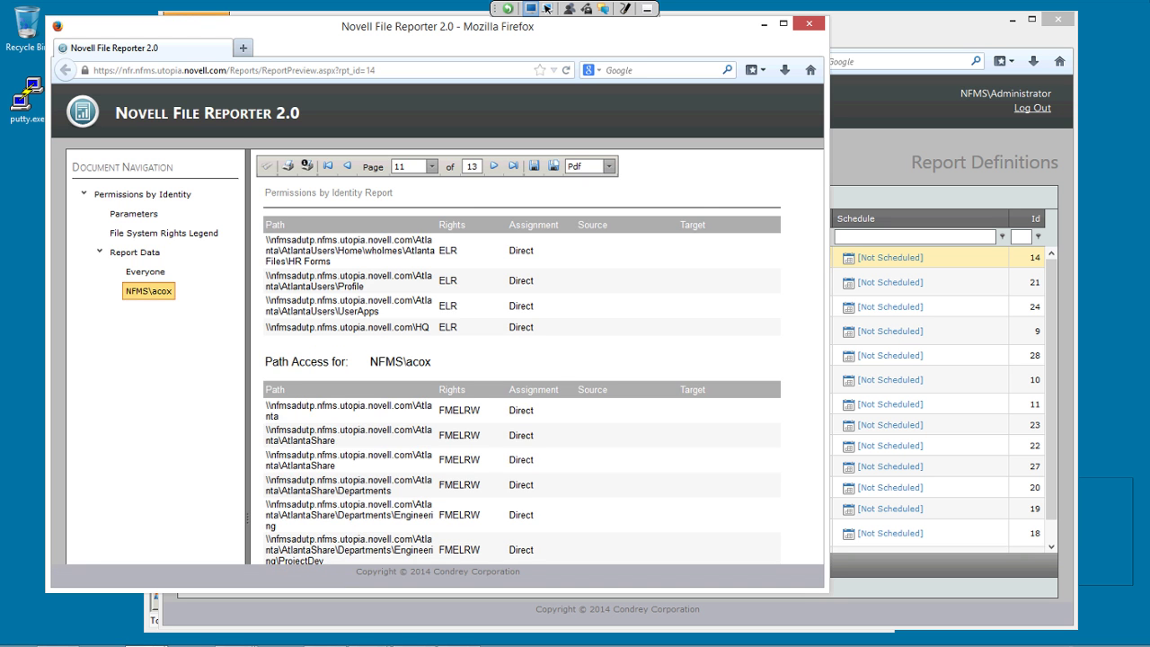
scroll(503, 508, "down", 5)
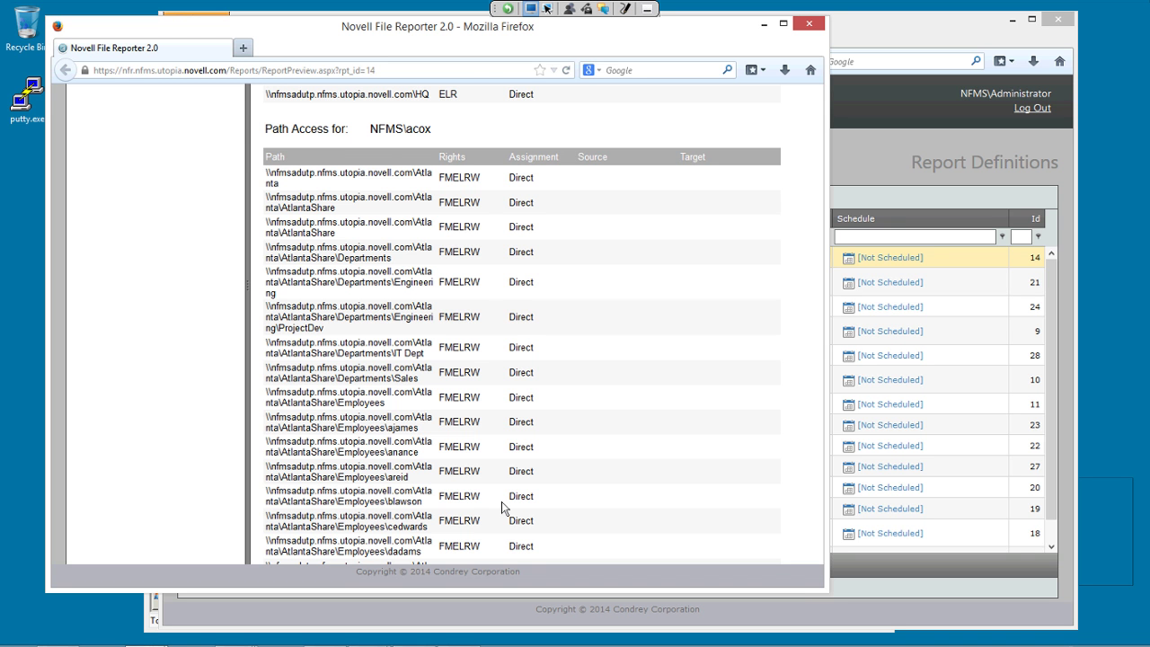
scroll(503, 508, "down", 2)
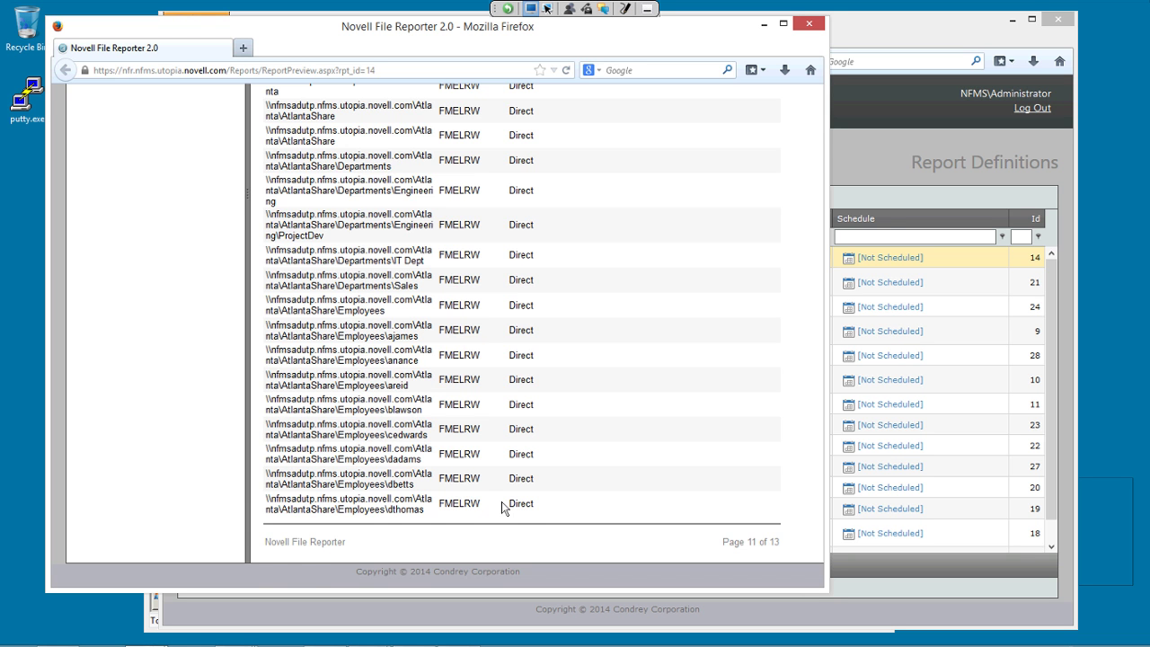
scroll(503, 508, "up", 5)
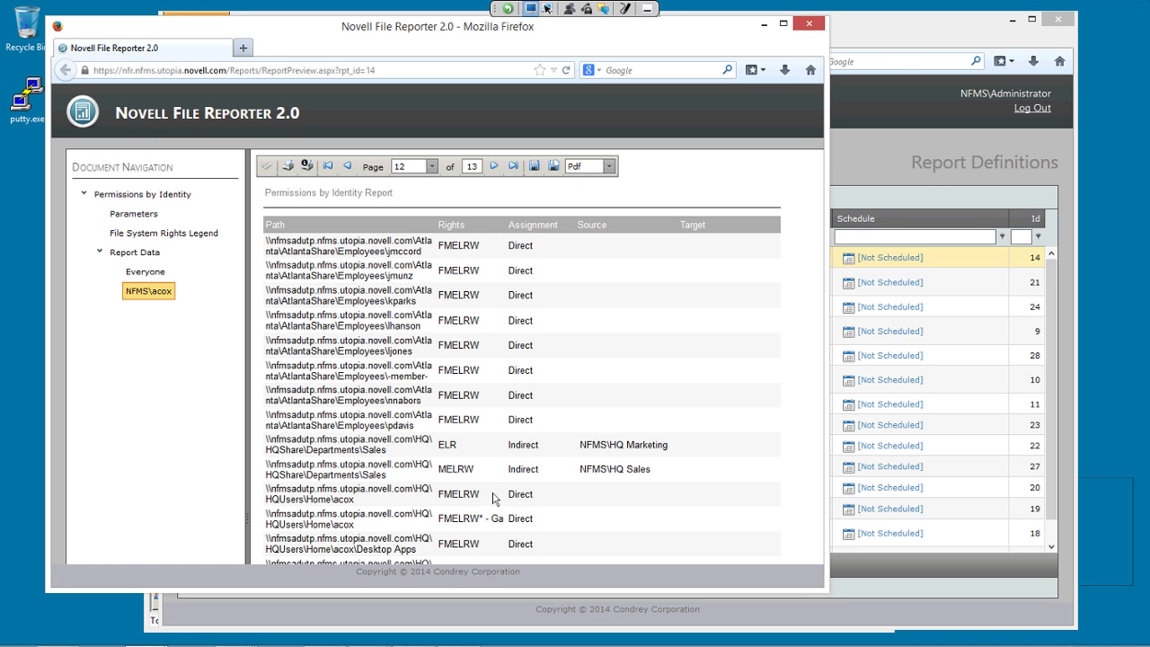
left_click(809, 23)
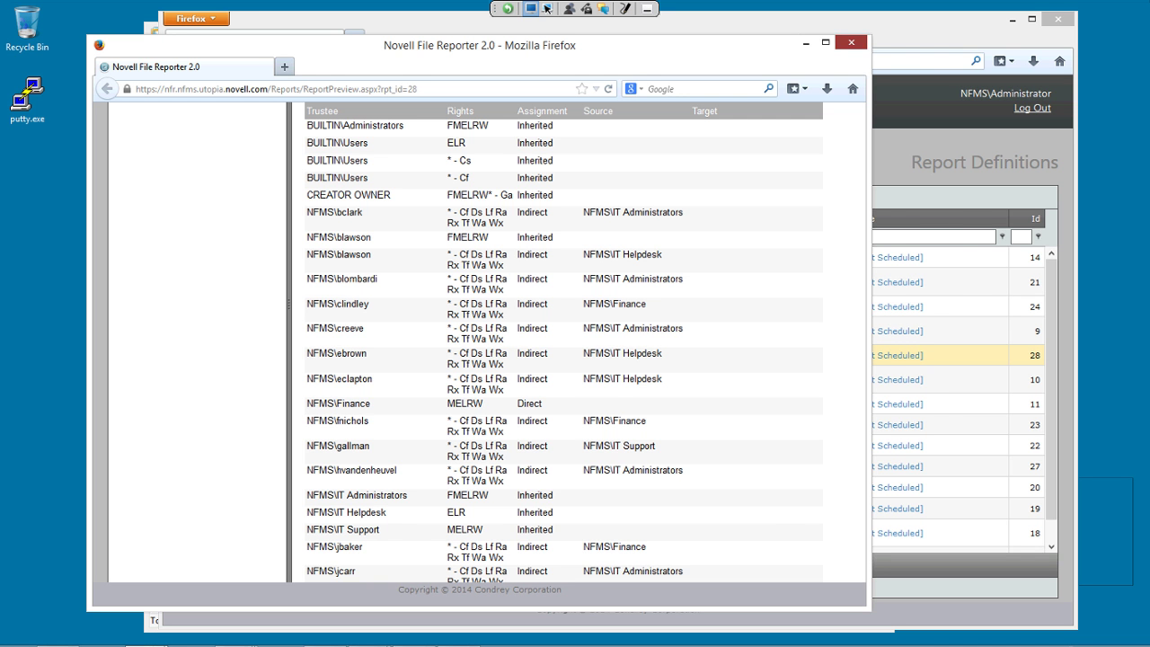
Close the finance data (Windows) report preview.
left_click(851, 43)
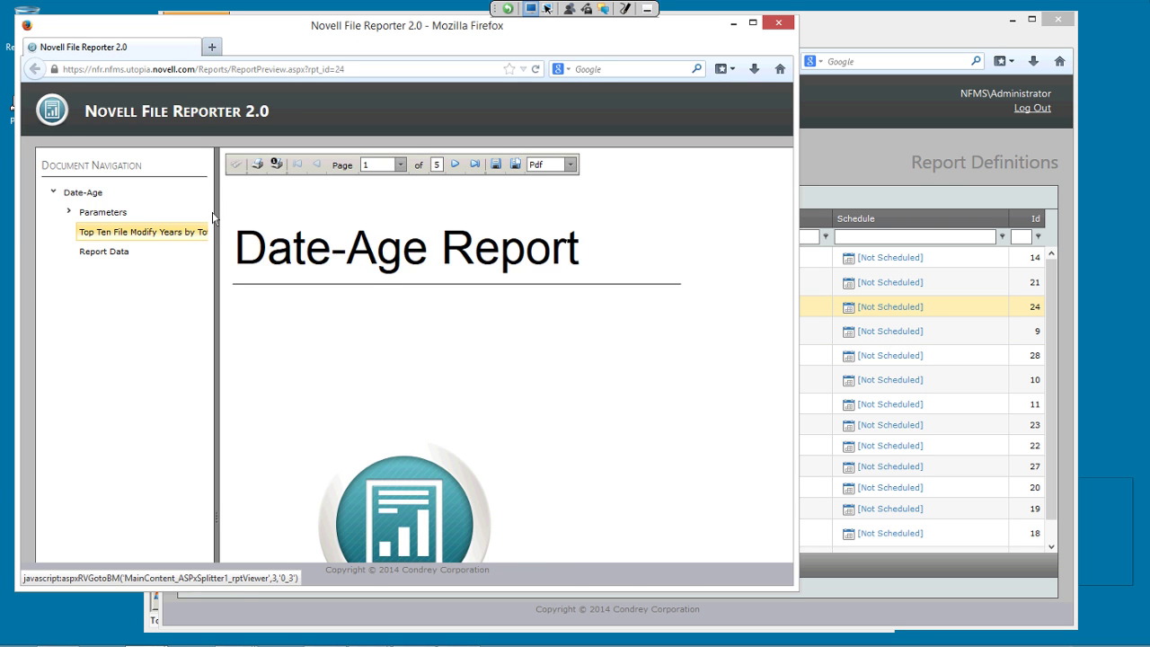
Scroll through the Top Ten File Modify Years chart, then close the Atlanta Date-Age preview.
scroll(116, 119, "down", 2)
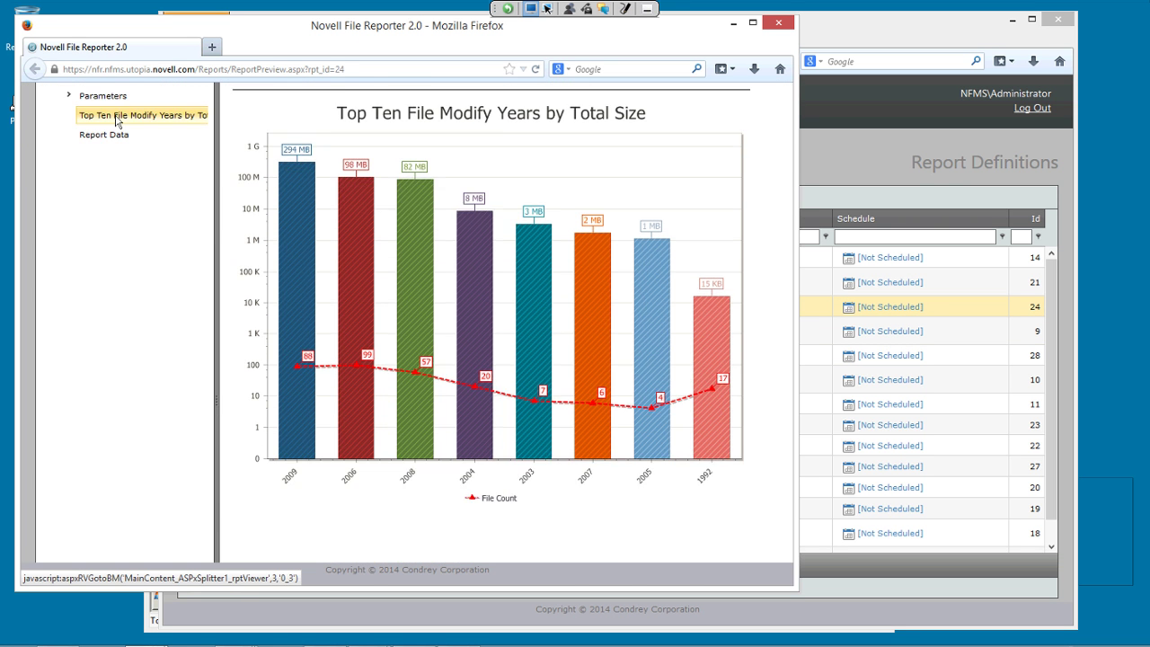
scroll(116, 119, "up", 1)
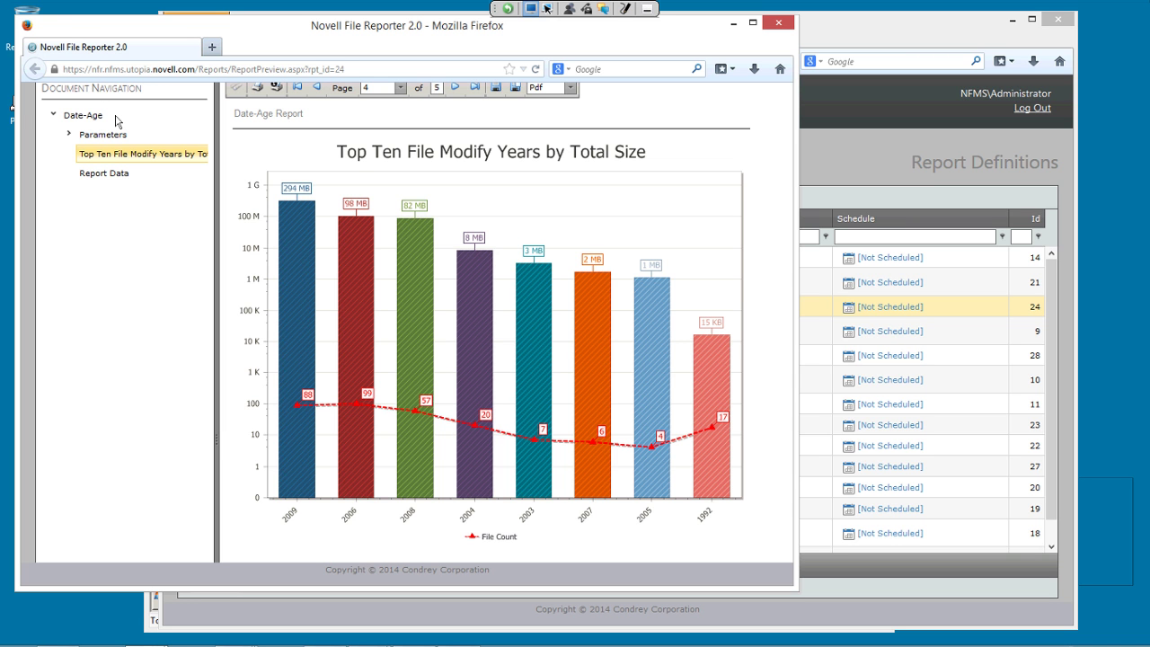
left_click(778, 21)
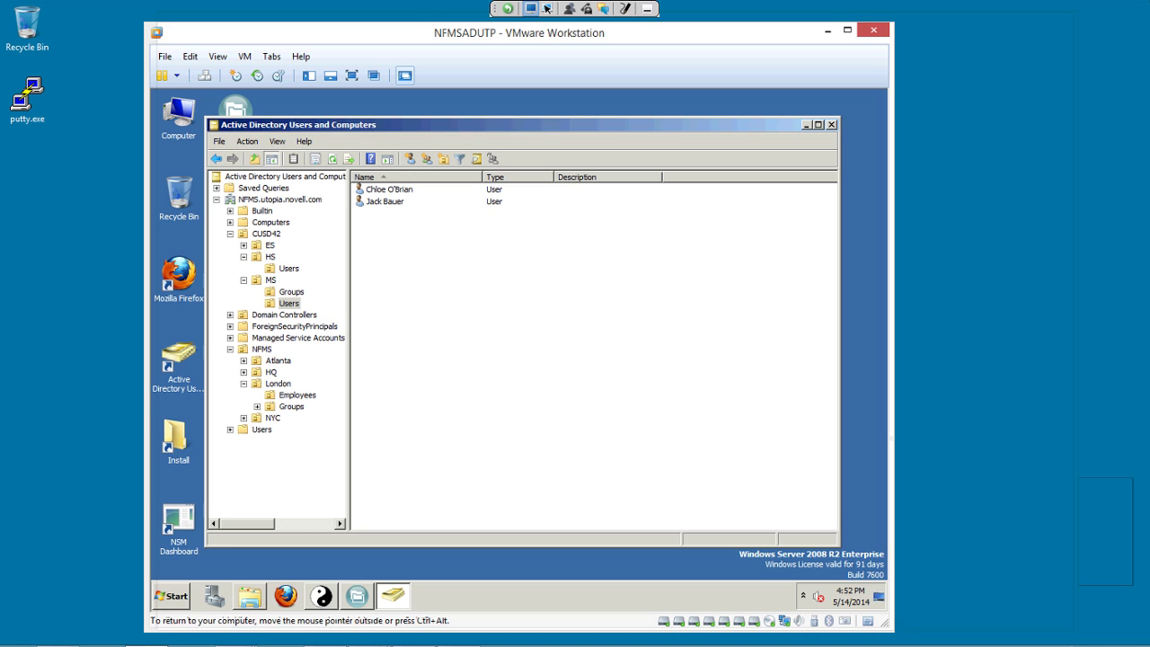
Minimize the Firefox window to bring the Active Directory console back.
left_click(1008, 19)
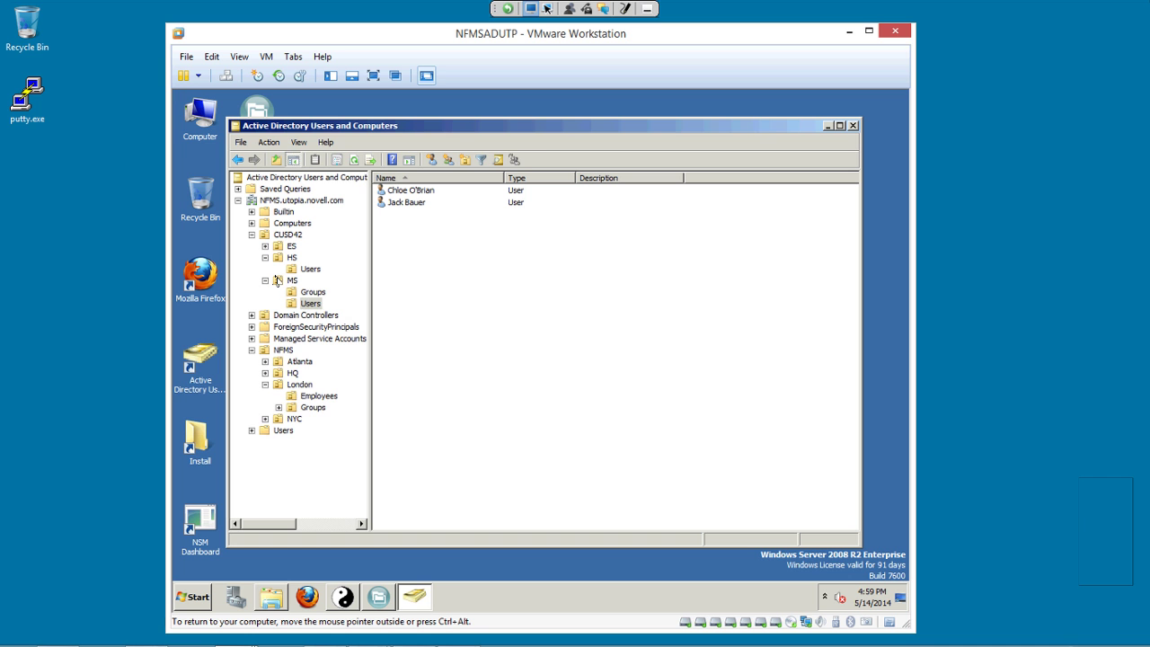
Select the CUSD42 > MS > Users OU to list its two user accounts.
left_click(307, 304)
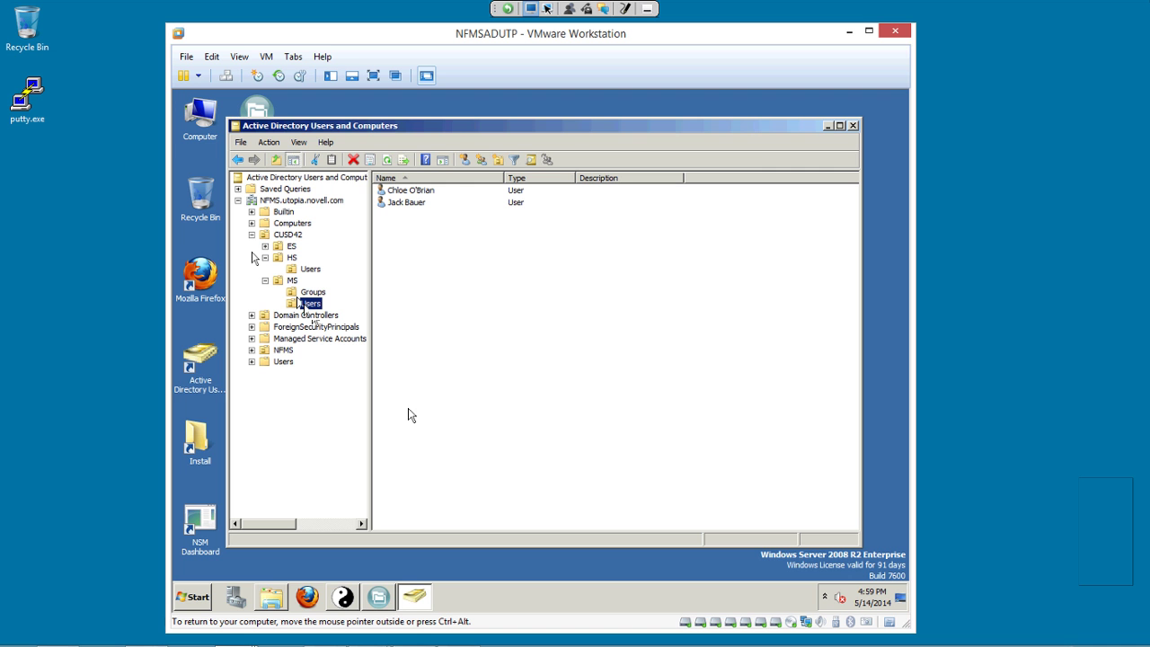
Open USERS-MS in Explorer to see its two home folders, then return to Active Directory.
key("alt+Tab")
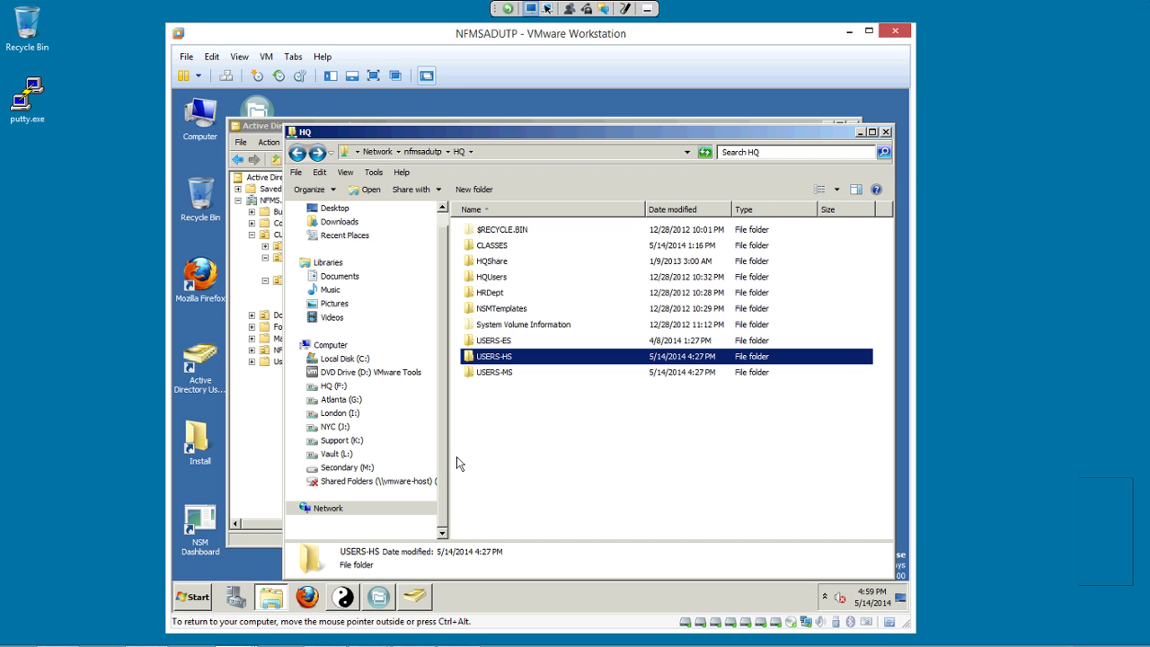
key("Down")
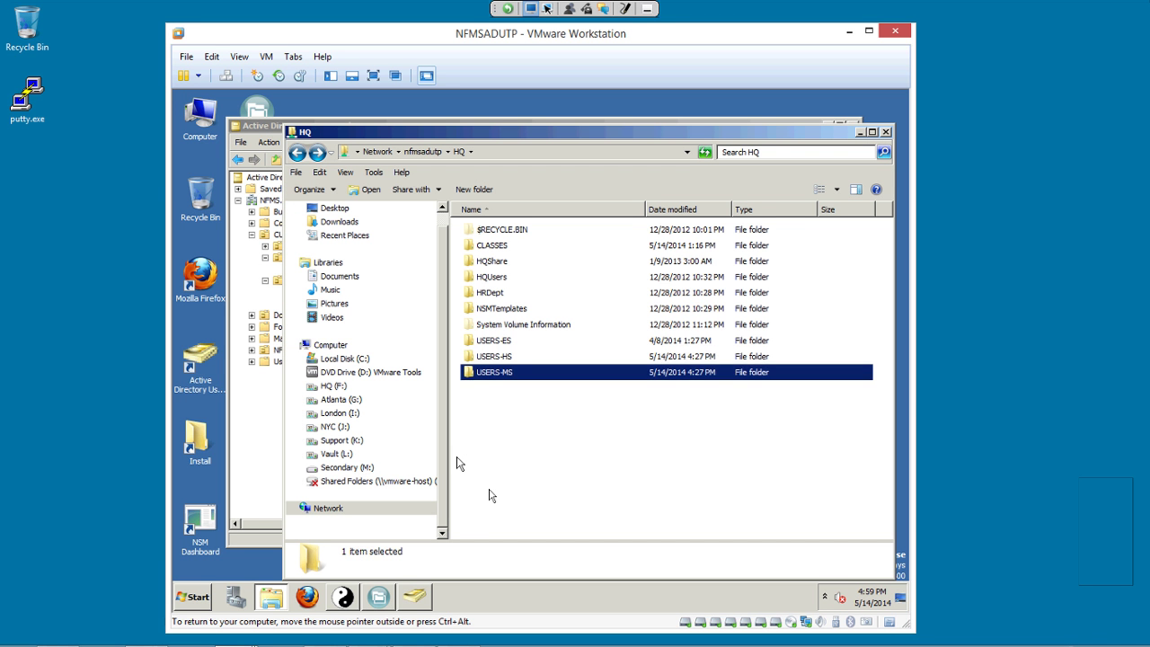
key("Return")
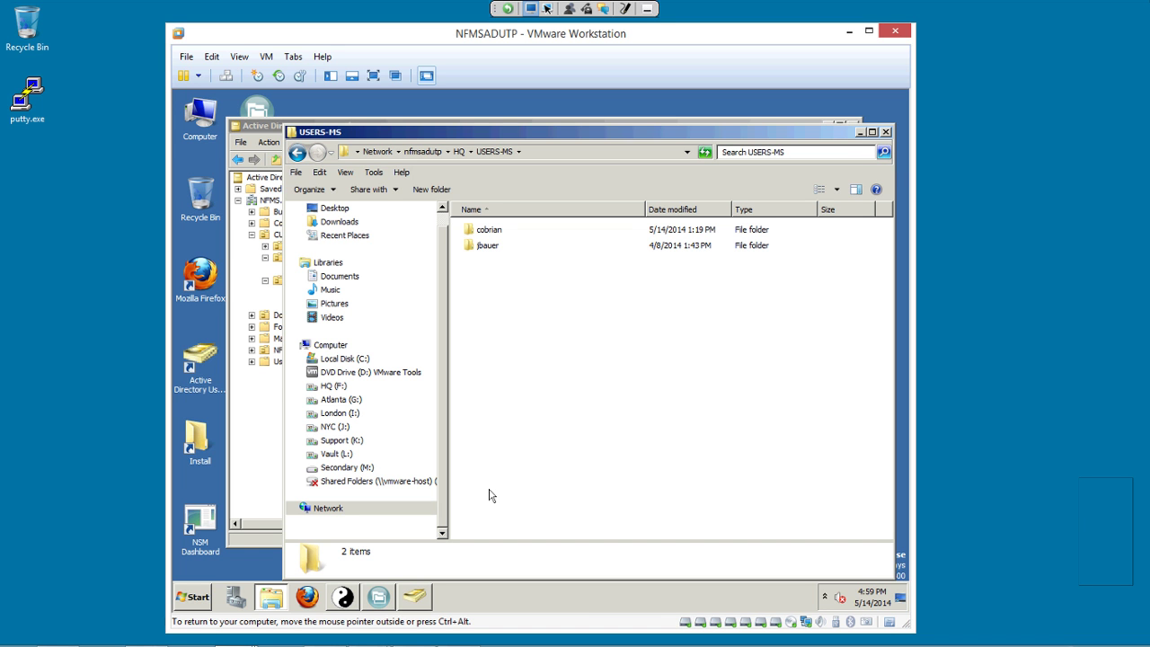
left_click(254, 260)
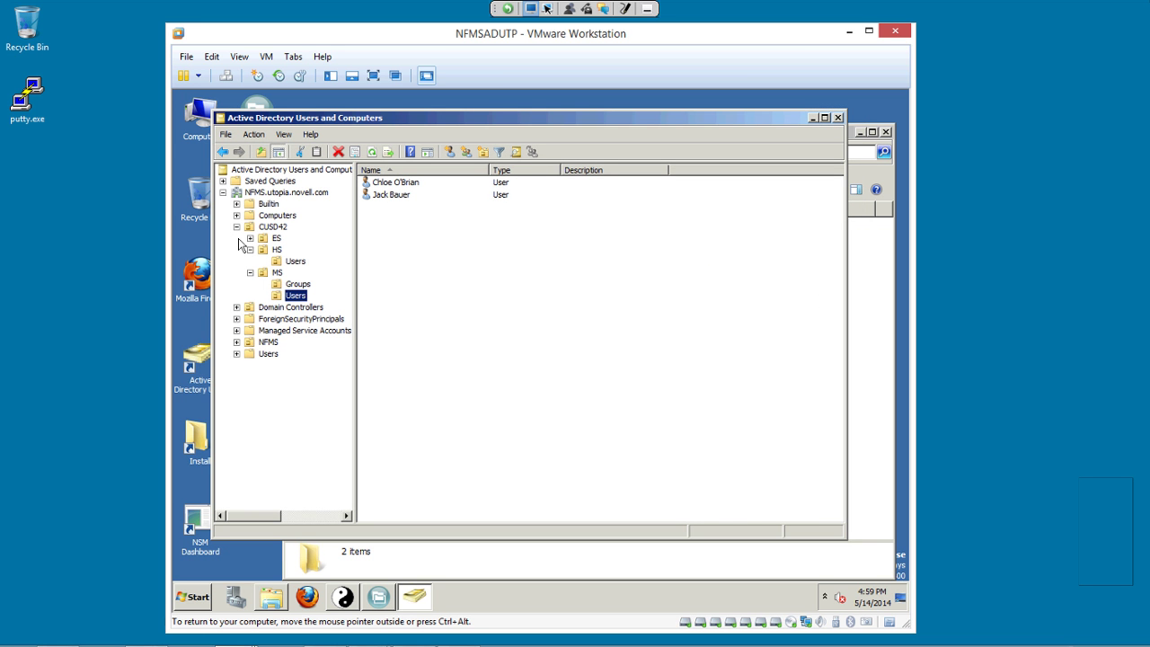
Start a new user in MS Users and enter the user's first name, last name and logon name.
right_click(387, 225)
key("Down")
key("Down")
key("Down")
key("Down")
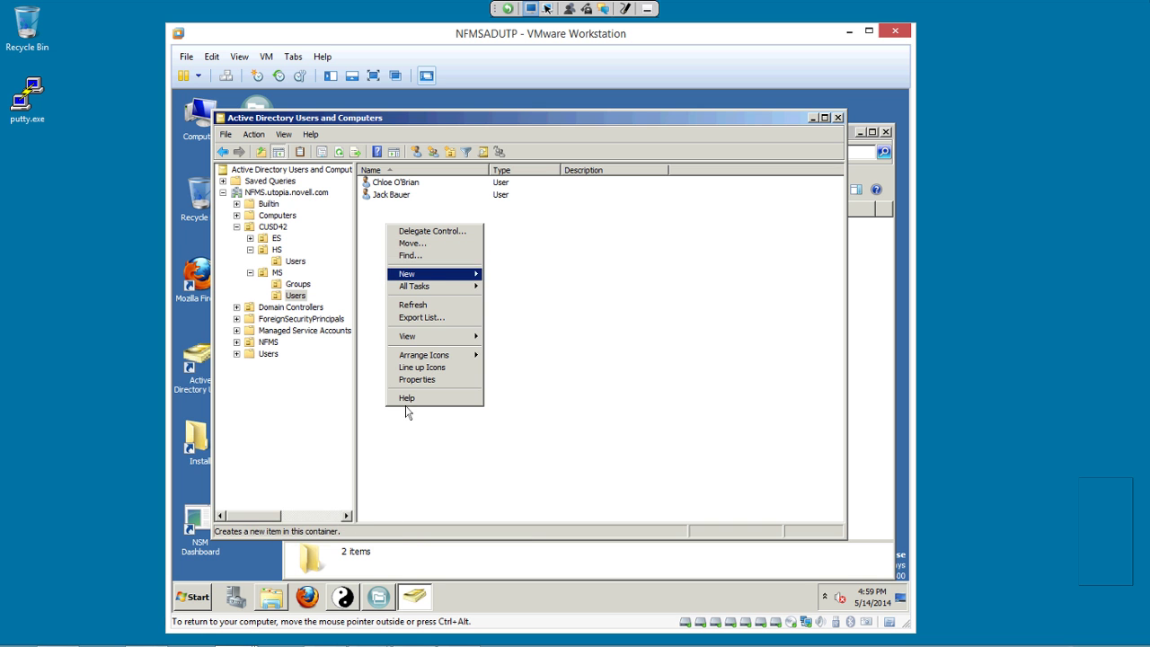
key("Right")
key("Down")
key("Down")
key("Down")
key("Down")
key("Down")
key("Down")
key("Down")
key("Down")
key("Down")
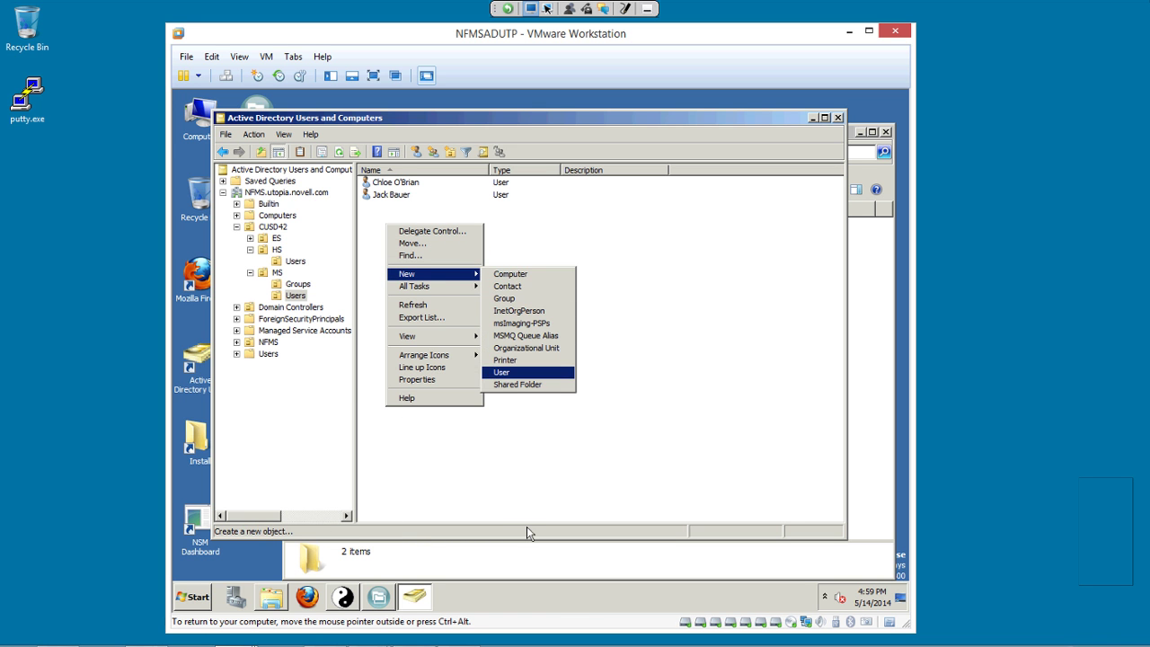
key("Return")
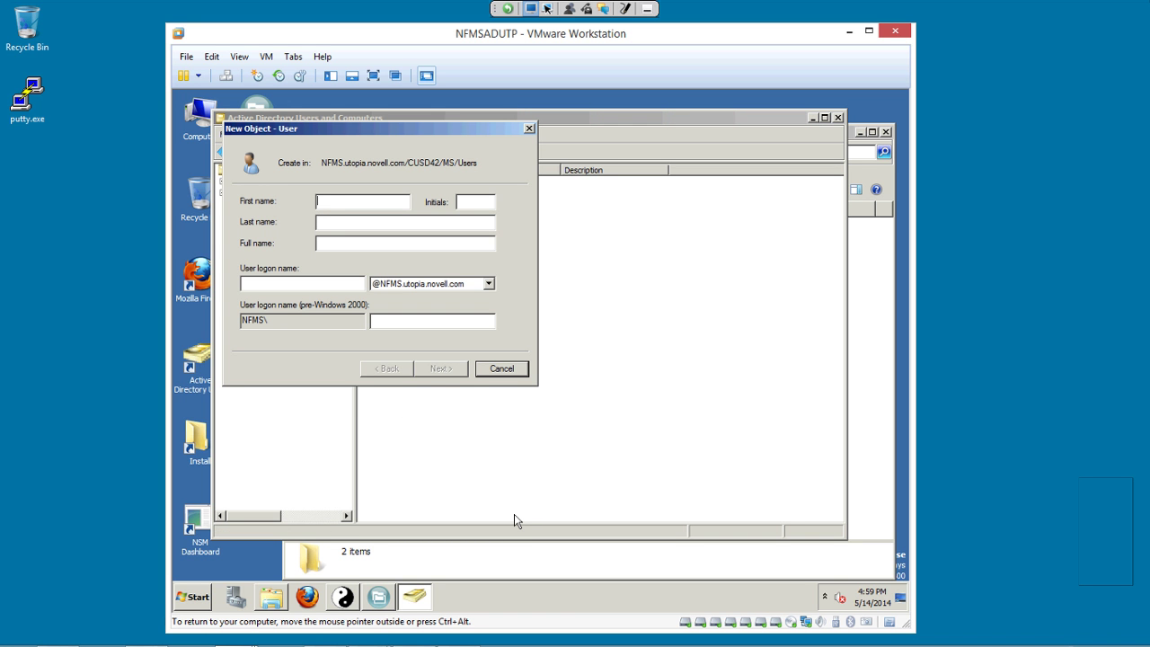
type("Billy")
key("Tab")
type("Madison")
key("Tab")
type("bmadison")
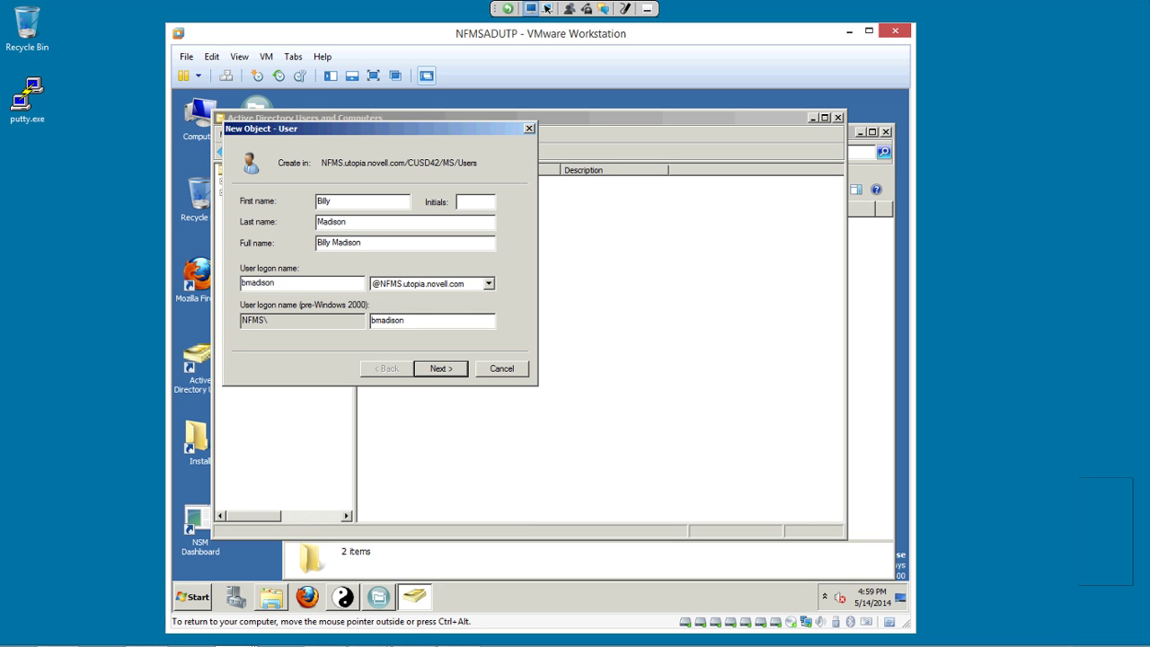
Set the user's password, clear change-at-next-logon, enable Password never expires, and finish.
left_click(440, 369)
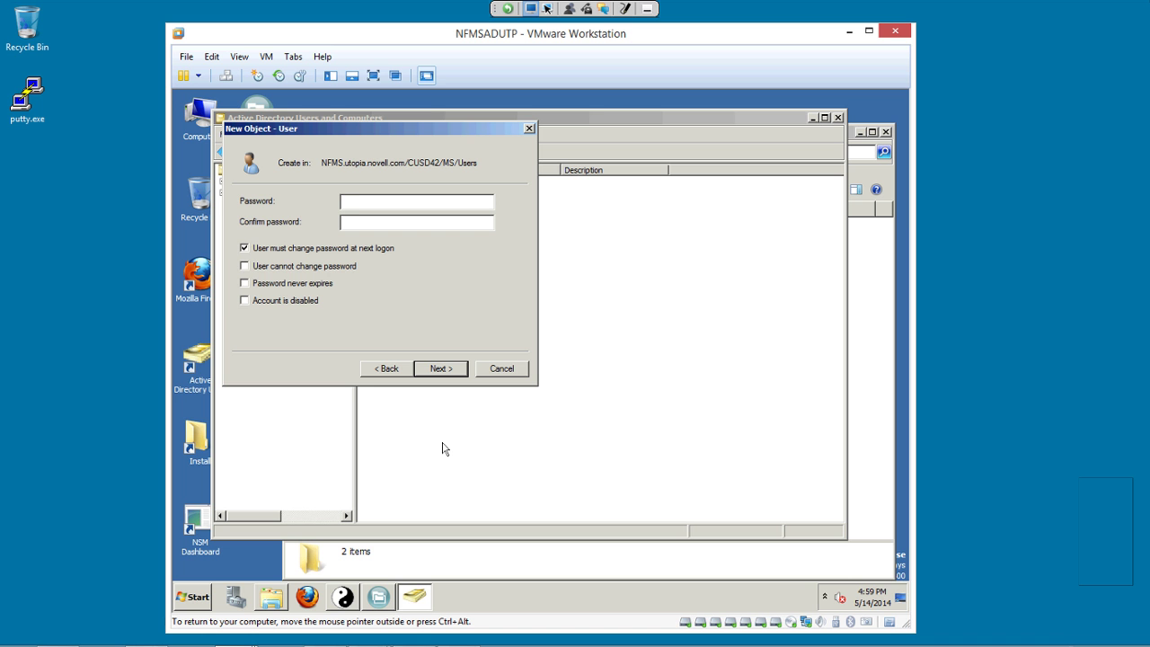
type("novell")
key("Tab")
type("novell")
key("Tab")
key("space")
key("Tab")
key("Tab")
key("space")
key("Return")
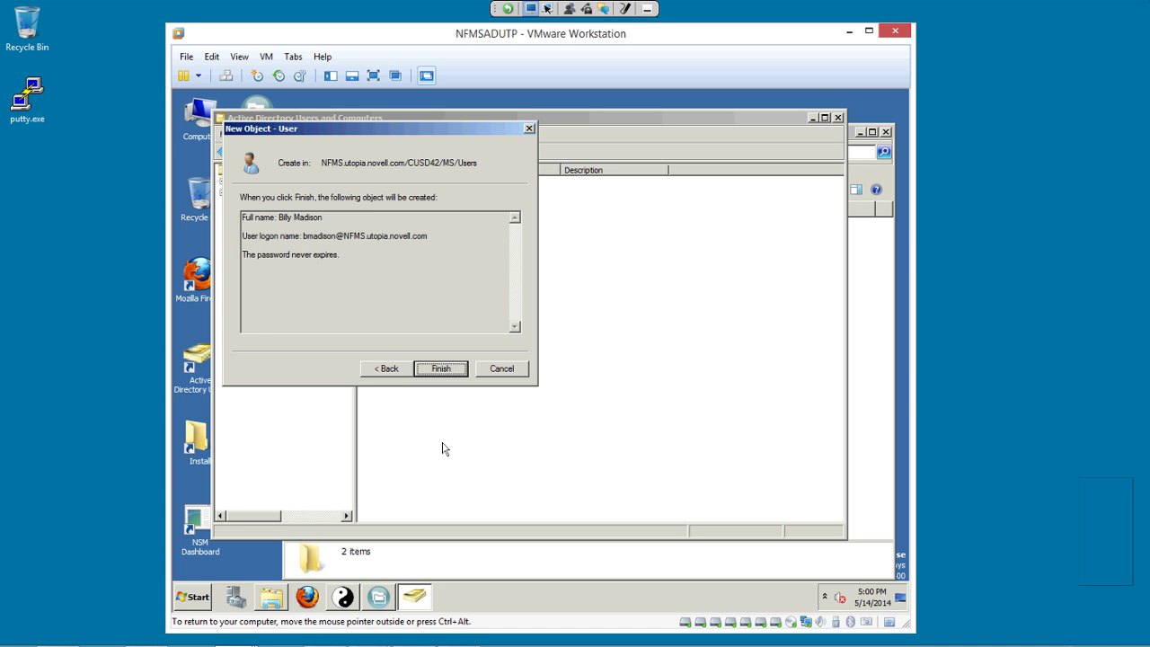
key("Return")
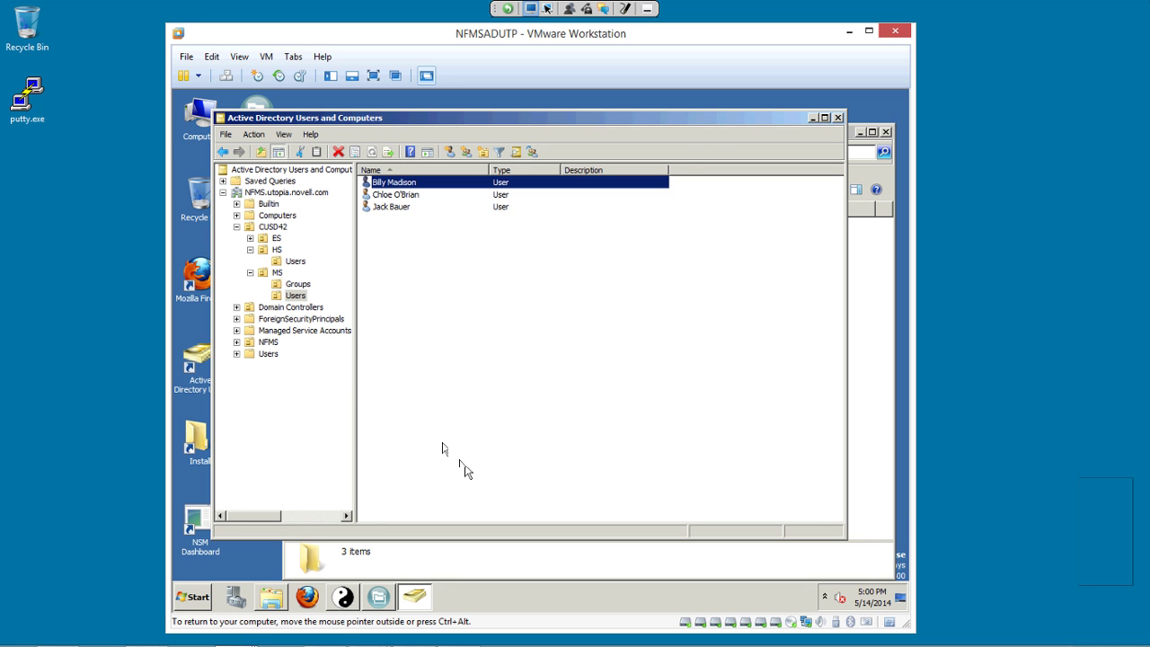
Inspect the new user's home folder and its Policies subfolder, then return to Active Directory.
key("alt+Tab")
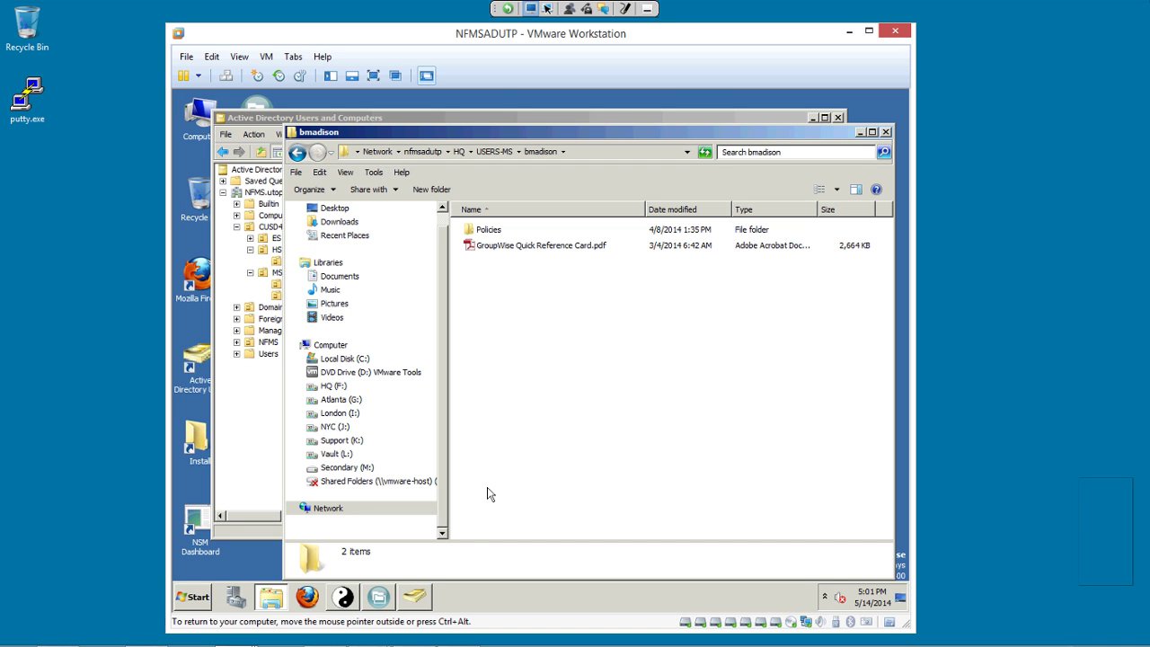
key("Return")
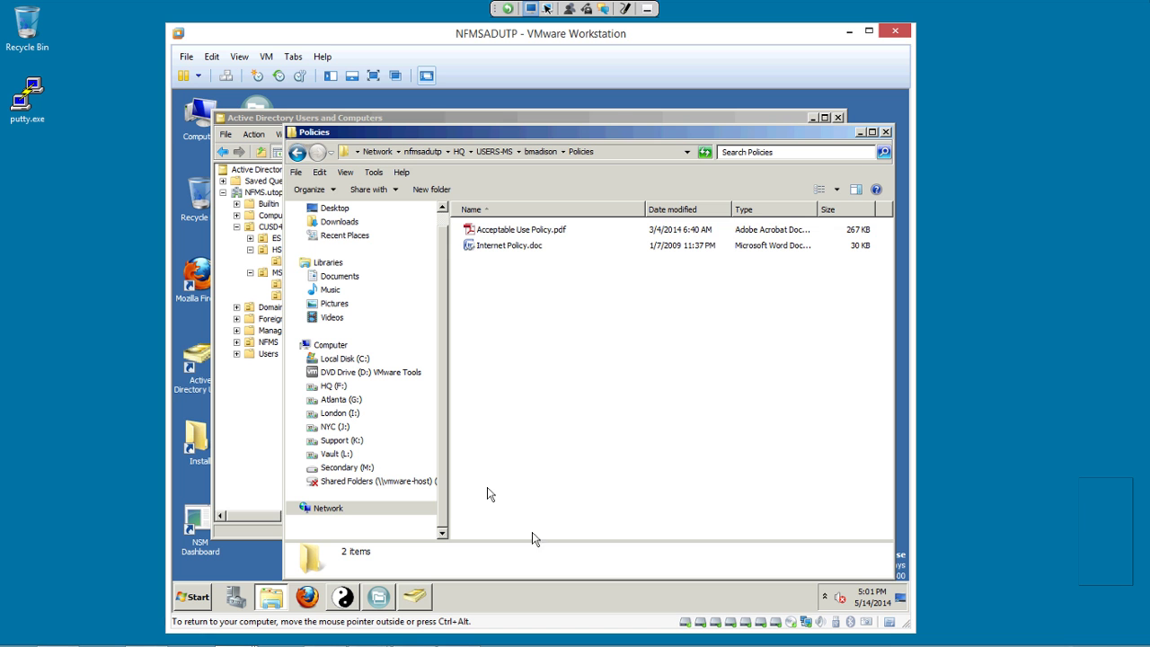
key("BackSpace")
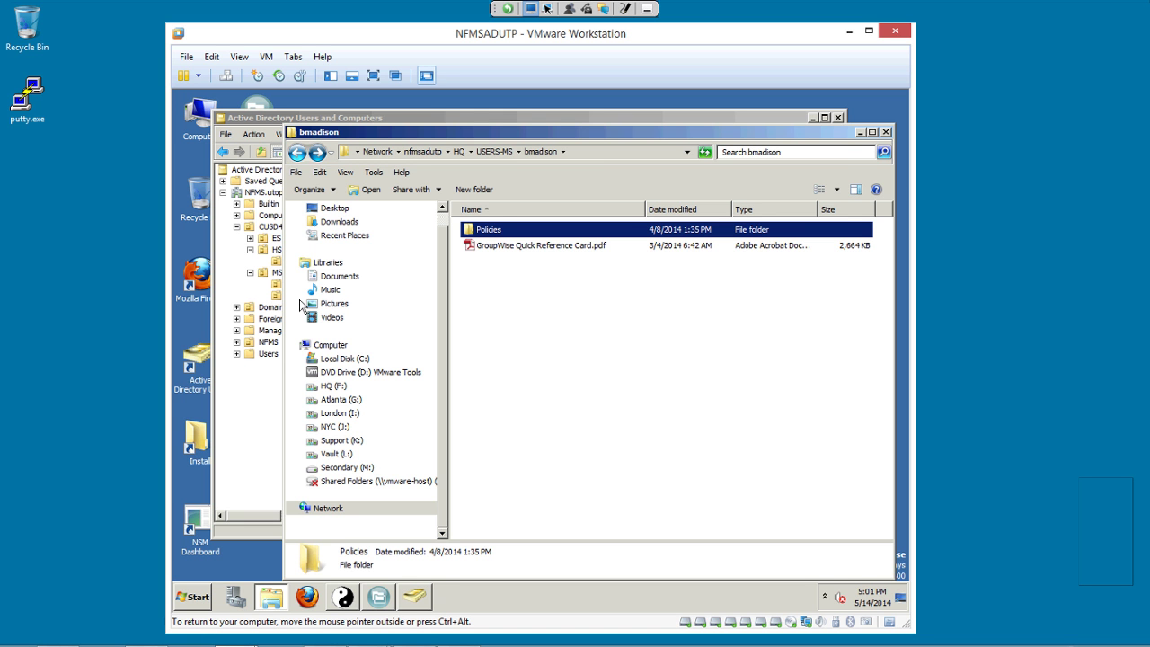
key("BackSpace")
key("alt+Tab")
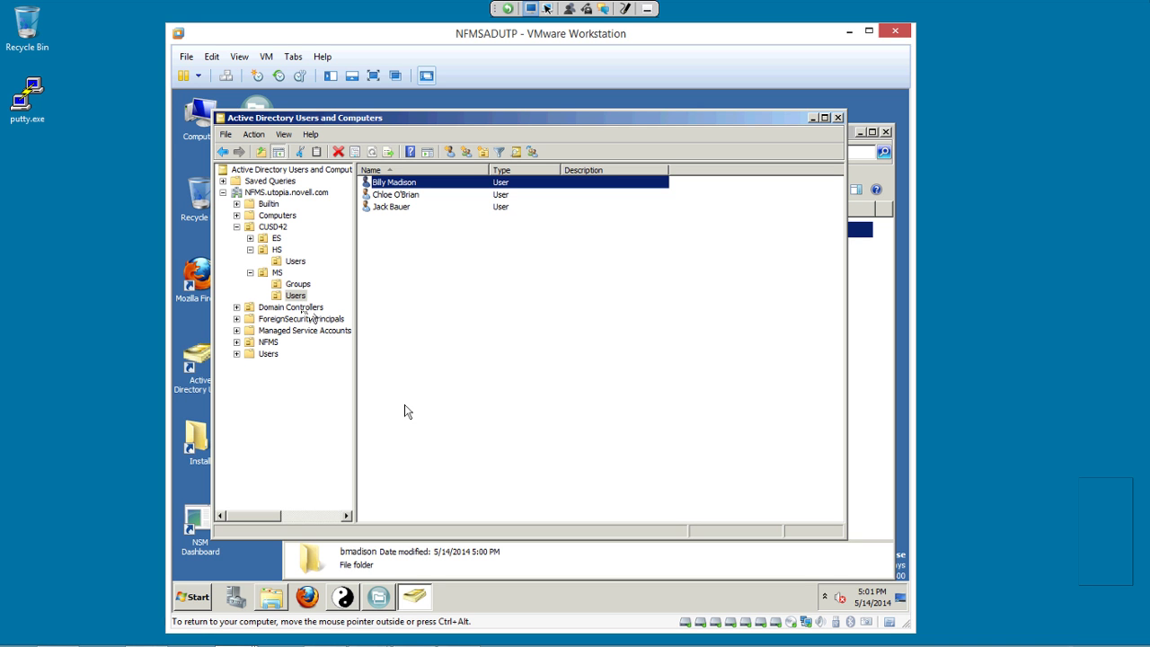
Move the new user into CUSD42 > HS > Users and view that container's users.
key("shift+F10")
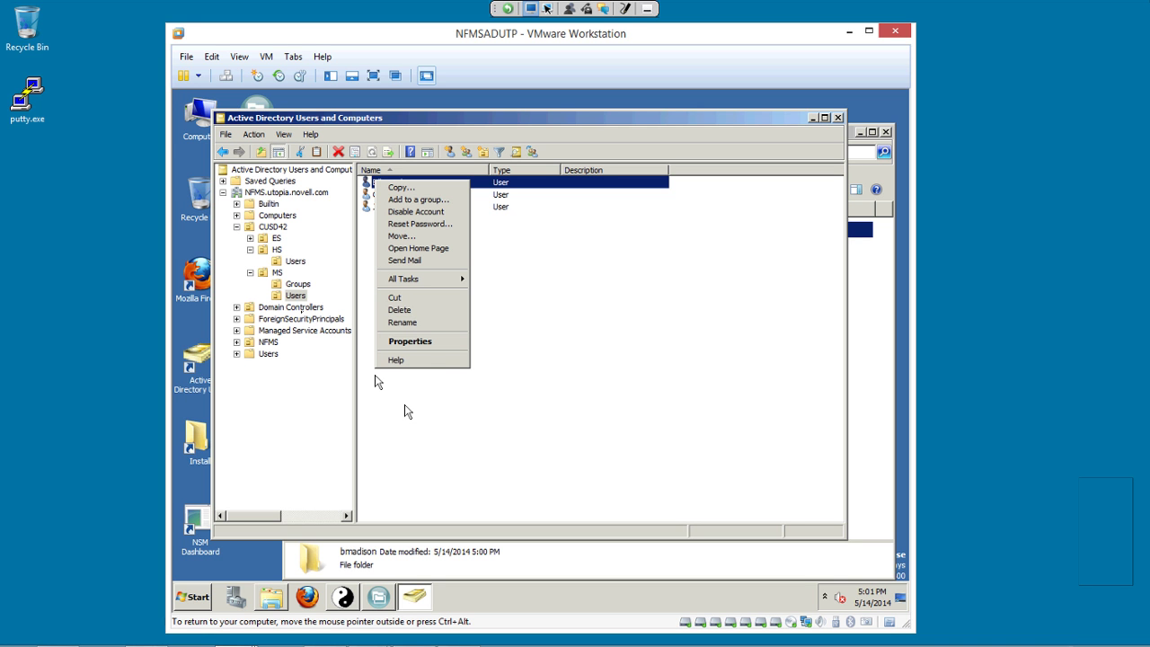
key("Down")
key("Down")
key("Down")
key("Down")
key("Down")
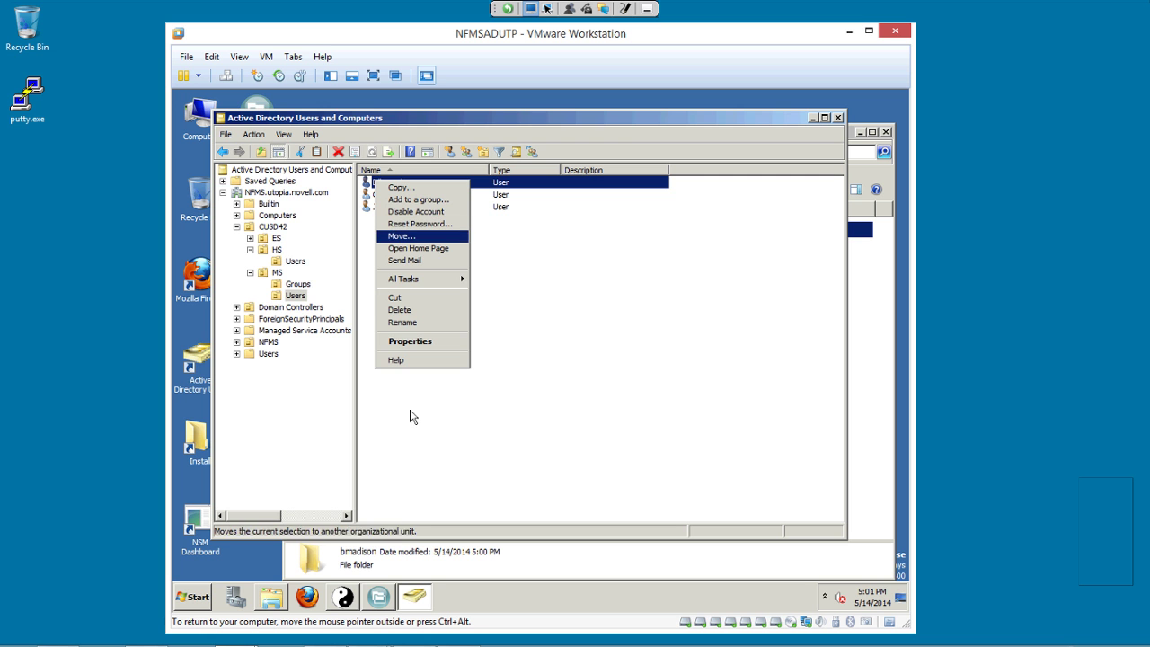
key("Down")
key("Up")
key("Return")
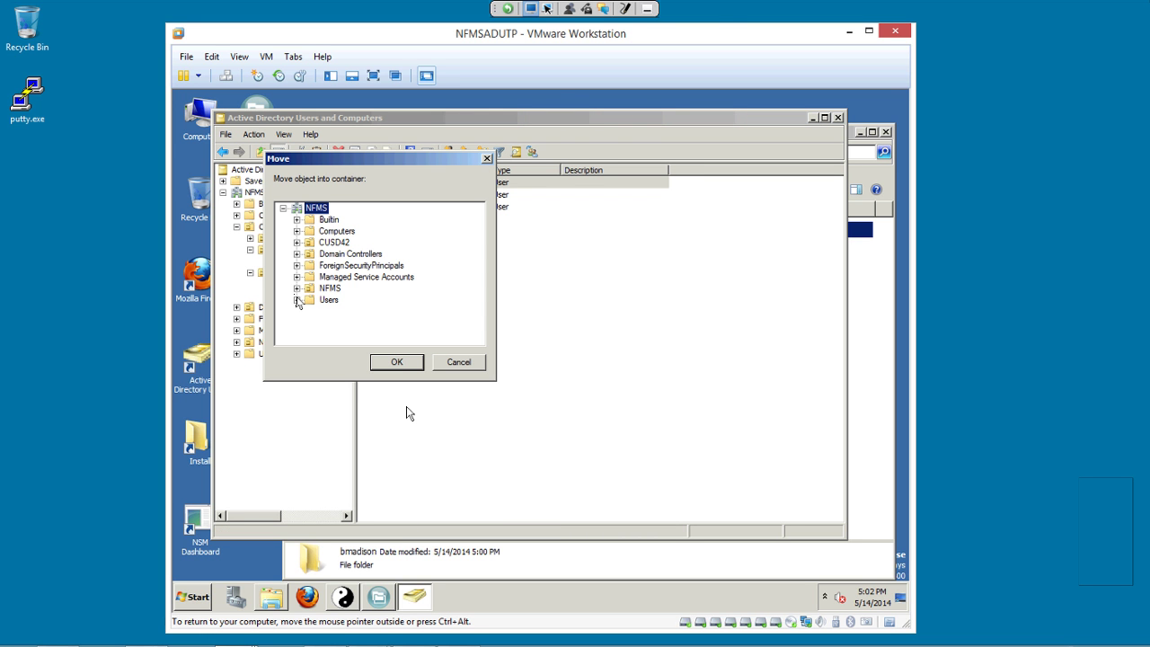
left_click(297, 243)
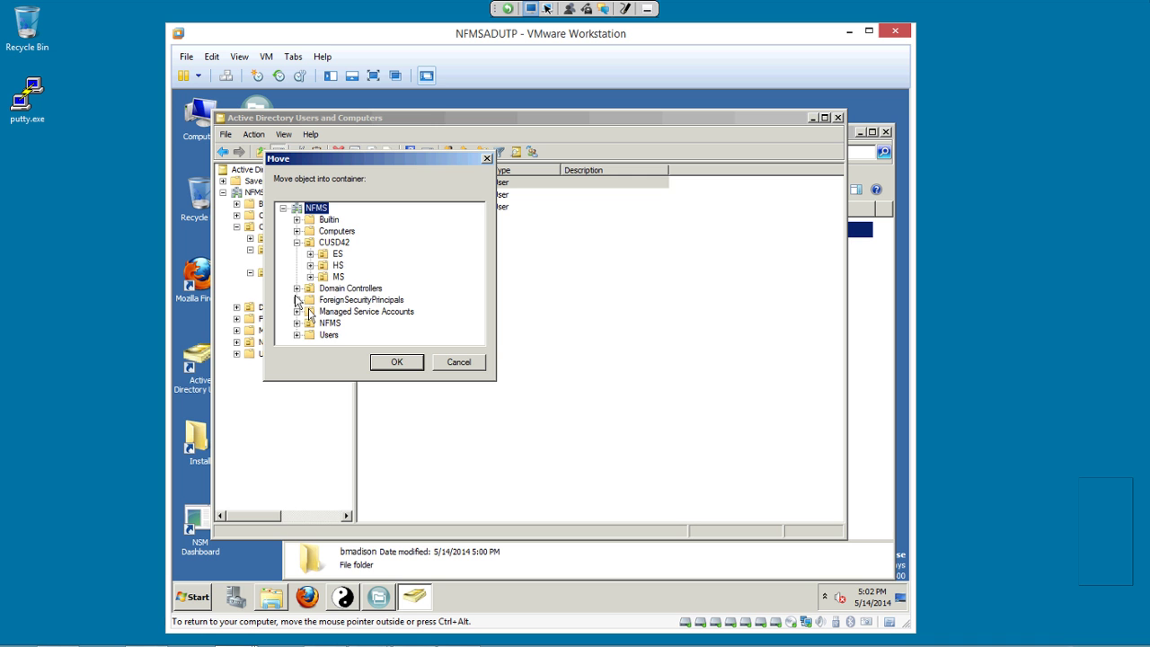
left_click(310, 265)
left_click(356, 277)
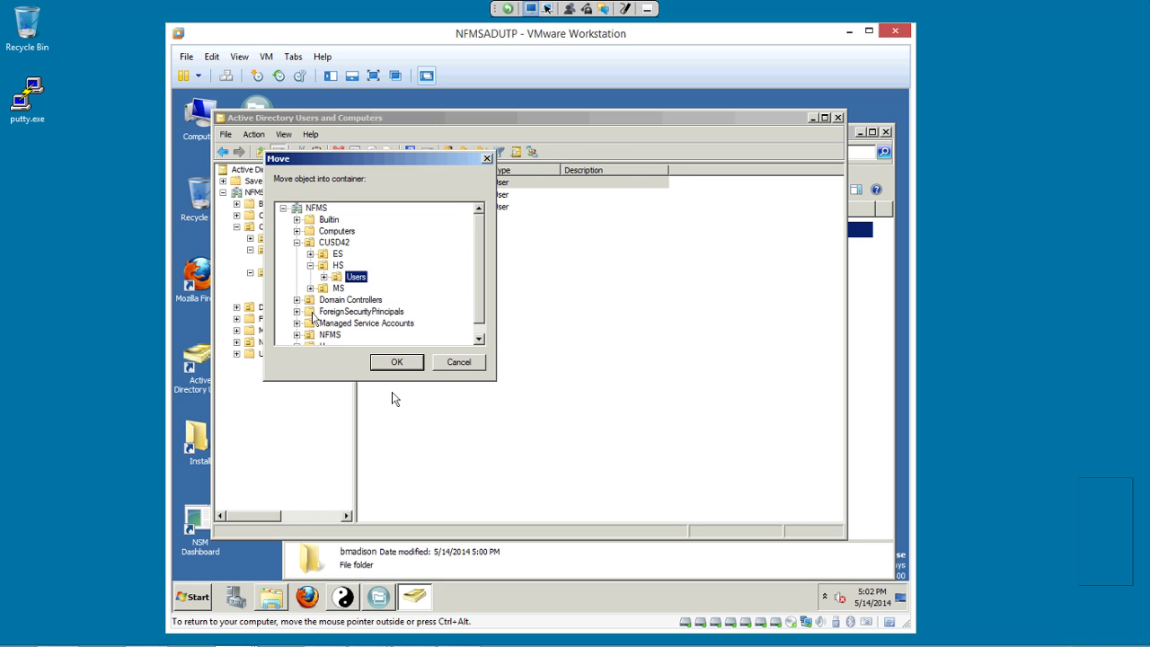
left_click(396, 361)
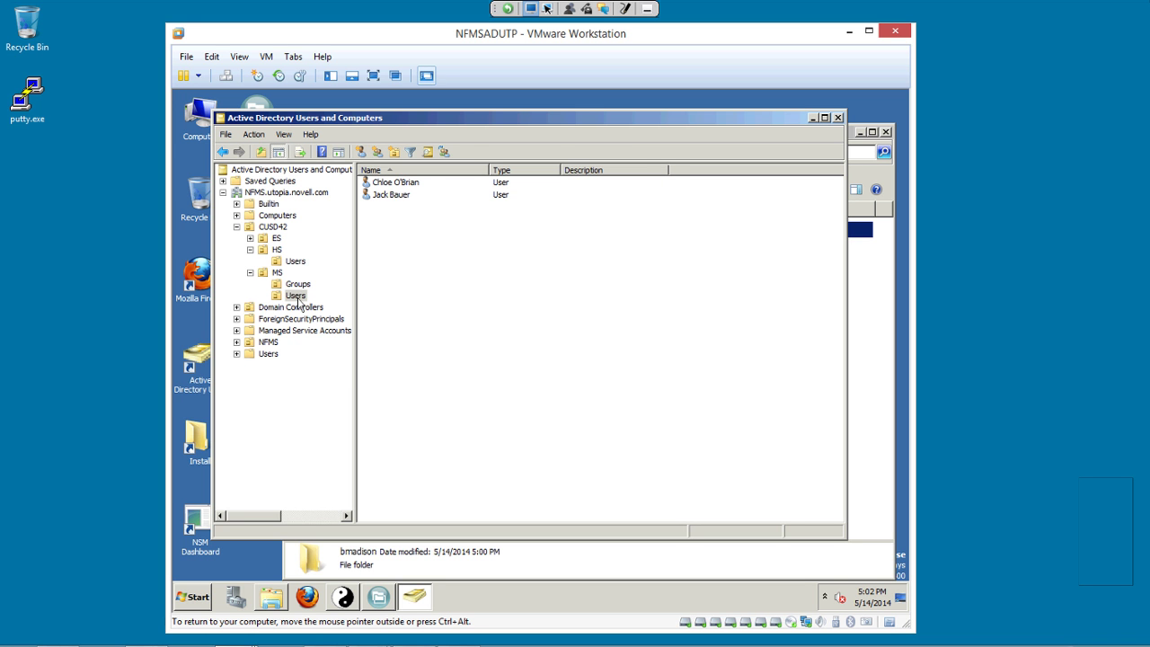
key("Up")
key("Up")
key("Up")
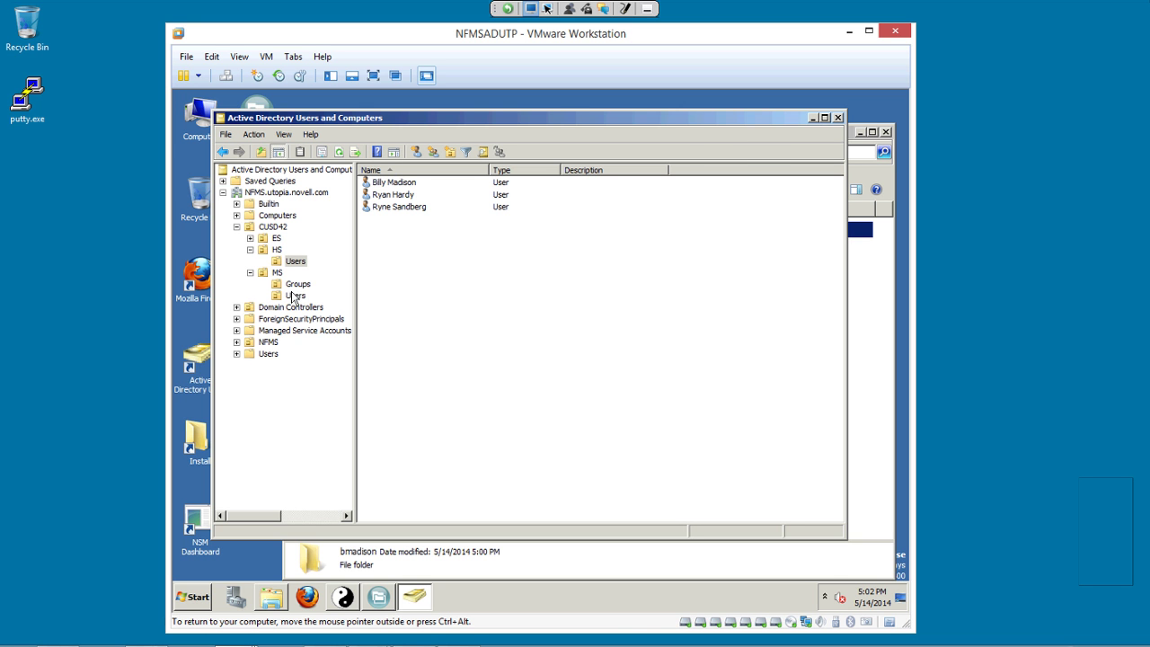
key("alt+Tab")
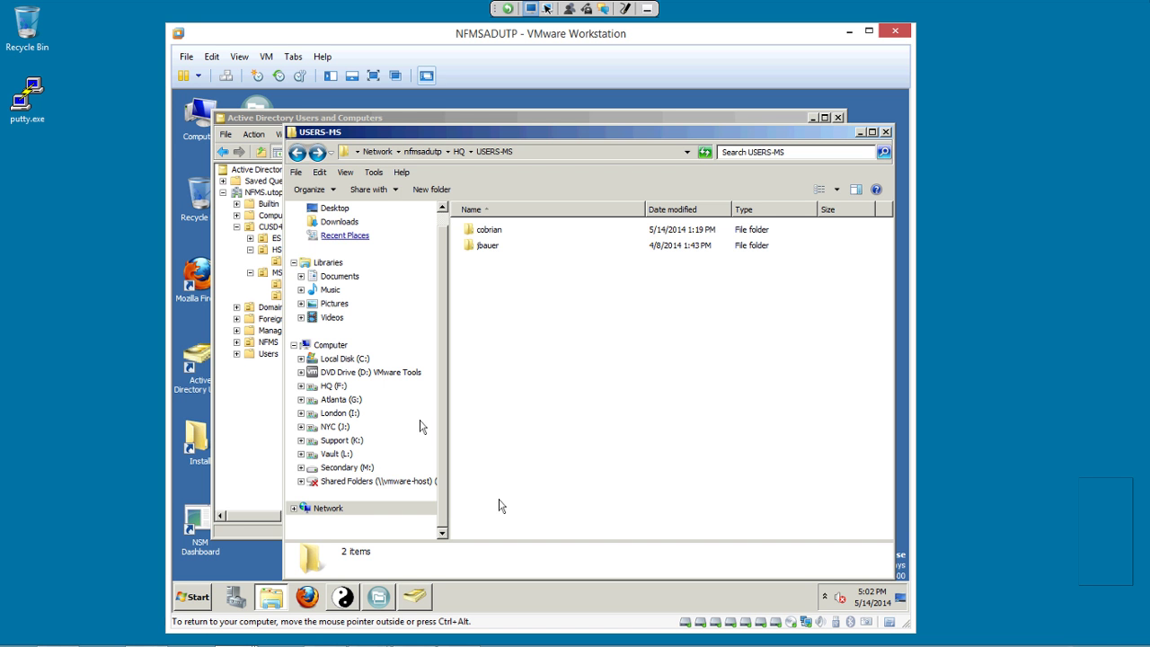
Open USERS-HS from HQ and inspect the moved user's folder: Policies plus two reference PDFs.
key("BackSpace")
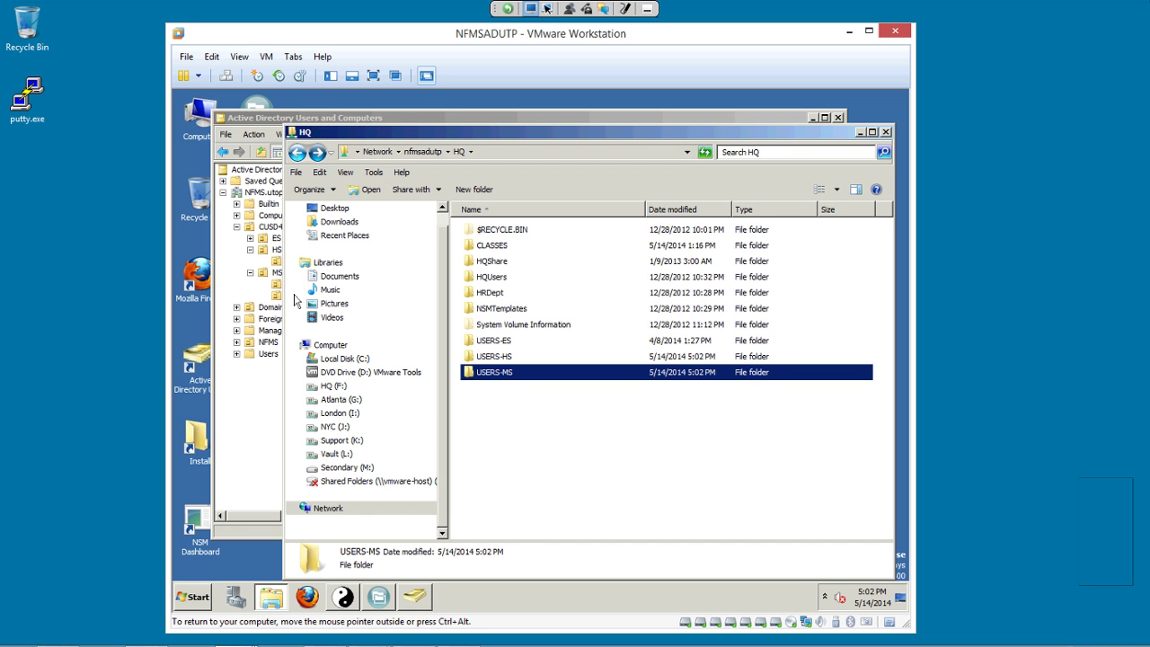
key("Up")
key("Return")
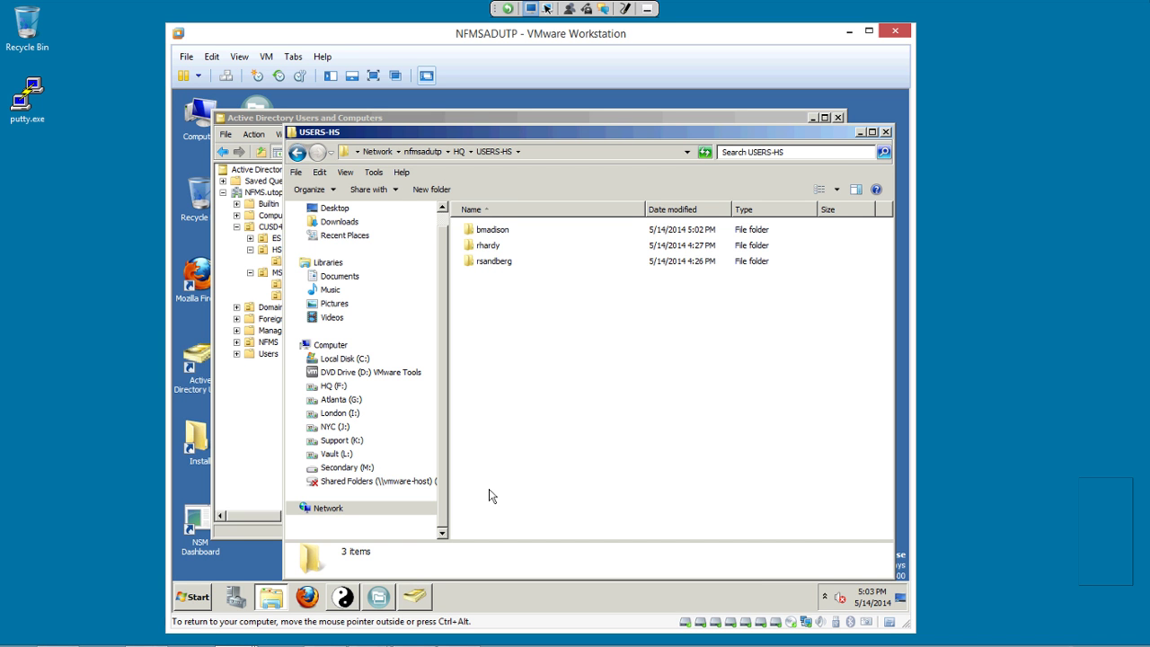
key("Return")
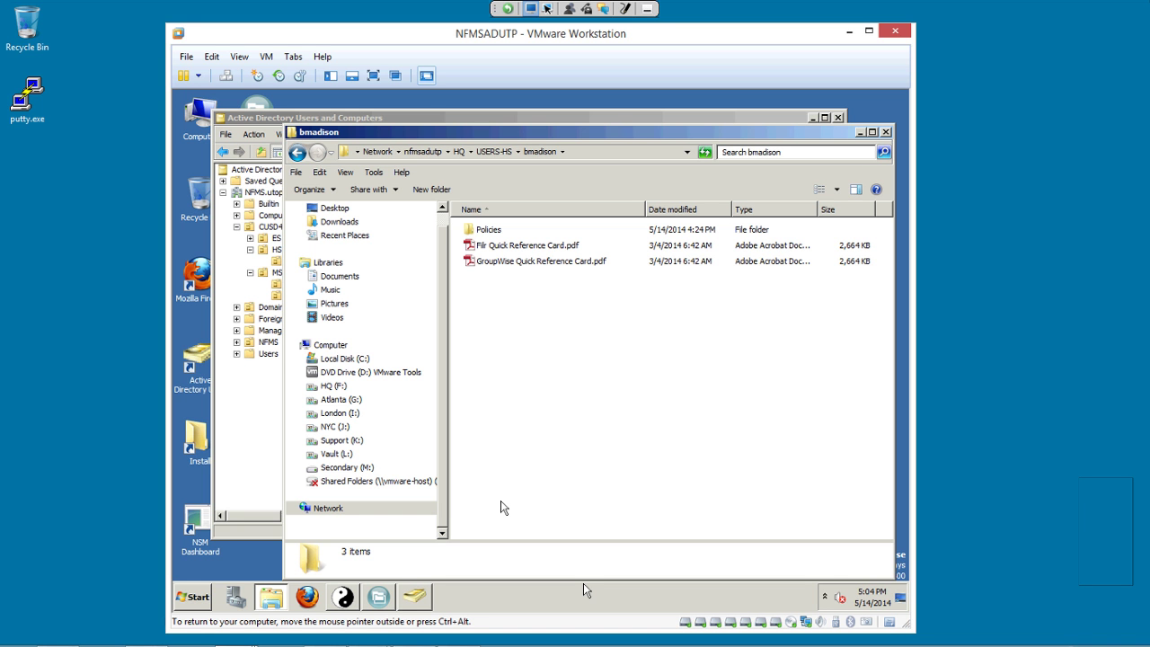
Delete the first user account in the HS Users container, confirming with Yes.
key("BackSpace")
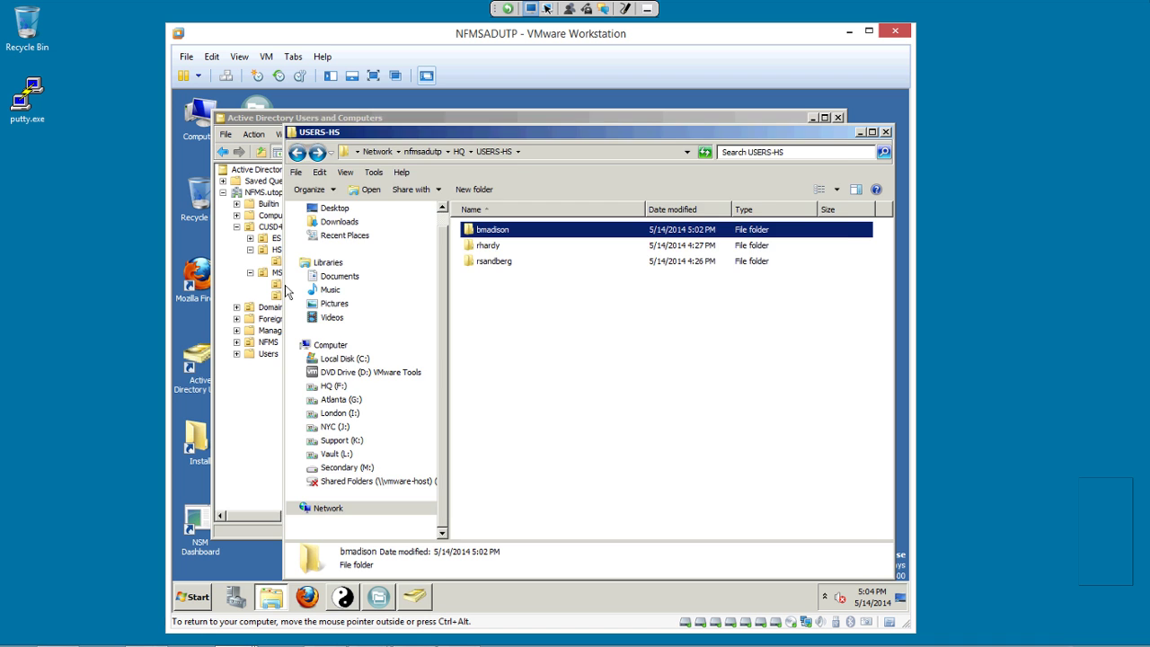
left_click(261, 262)
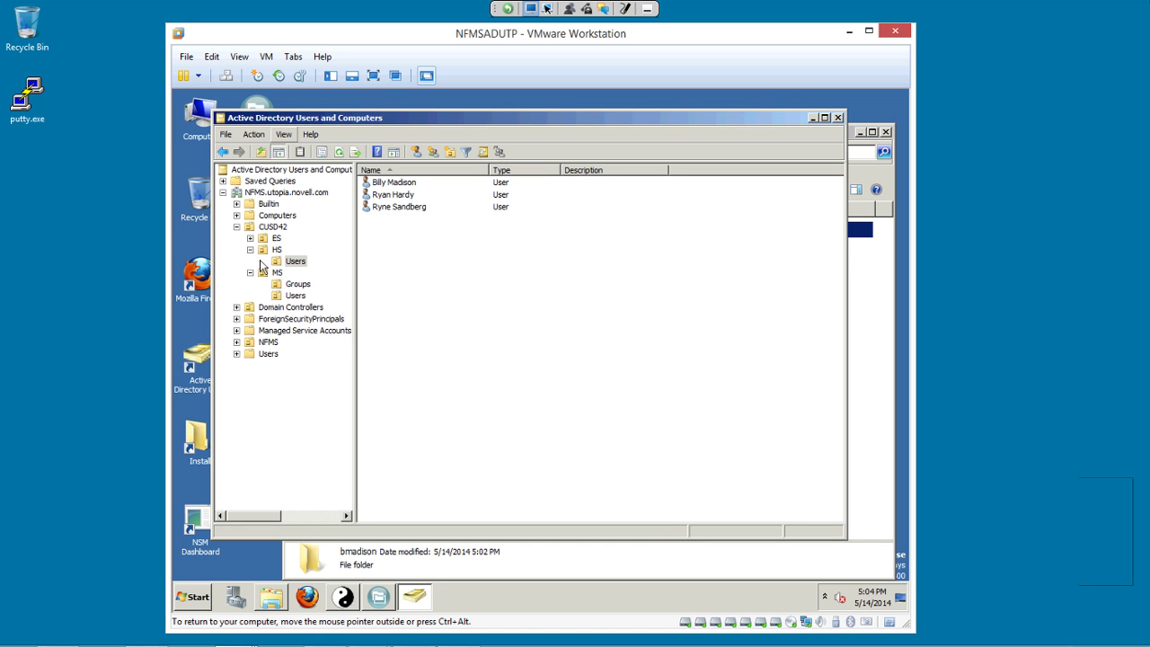
key("Down")
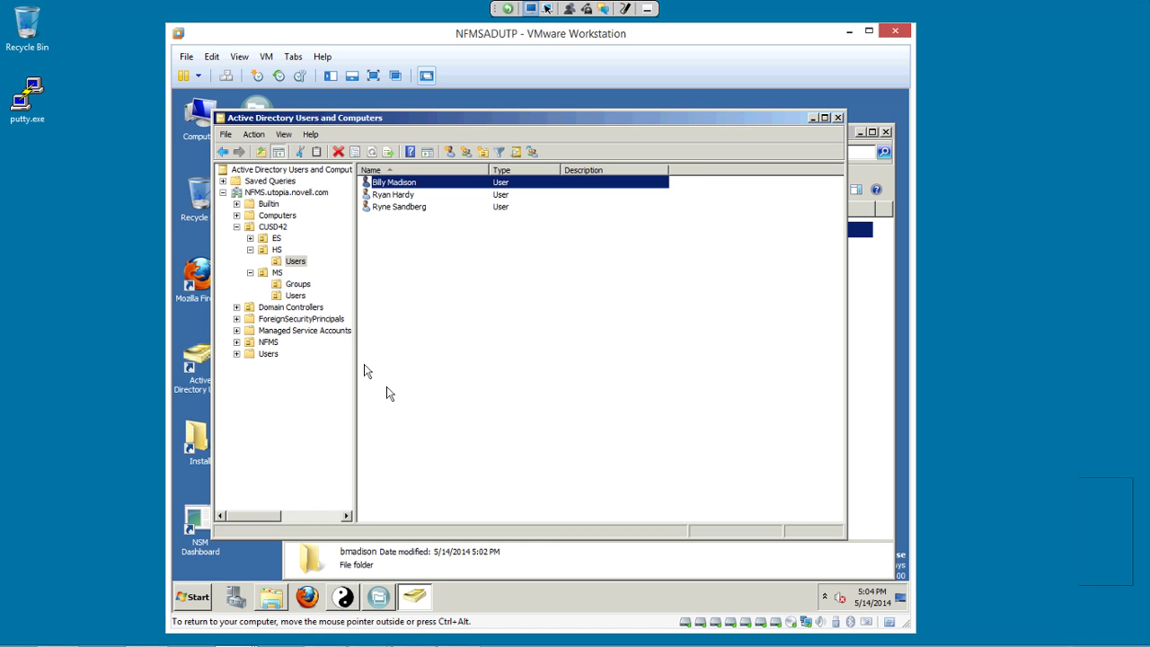
key("shift+F10")
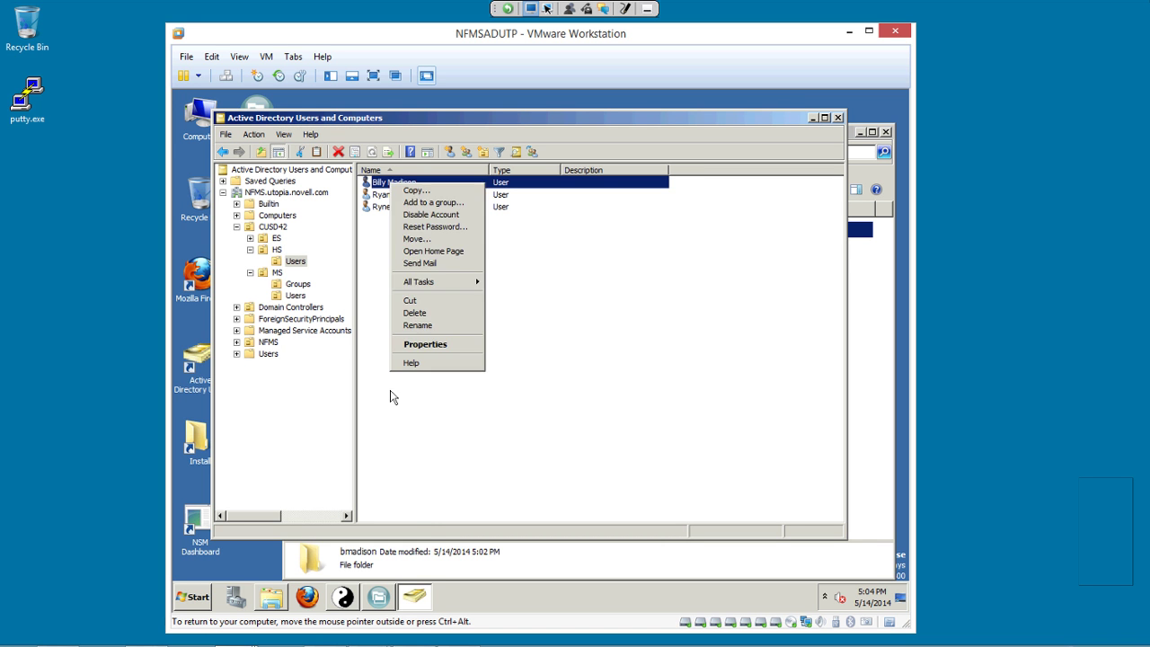
key("Down")
key("Down")
key("Down")
key("Down")
key("Down")
key("Down")
key("Down")
key("Down")
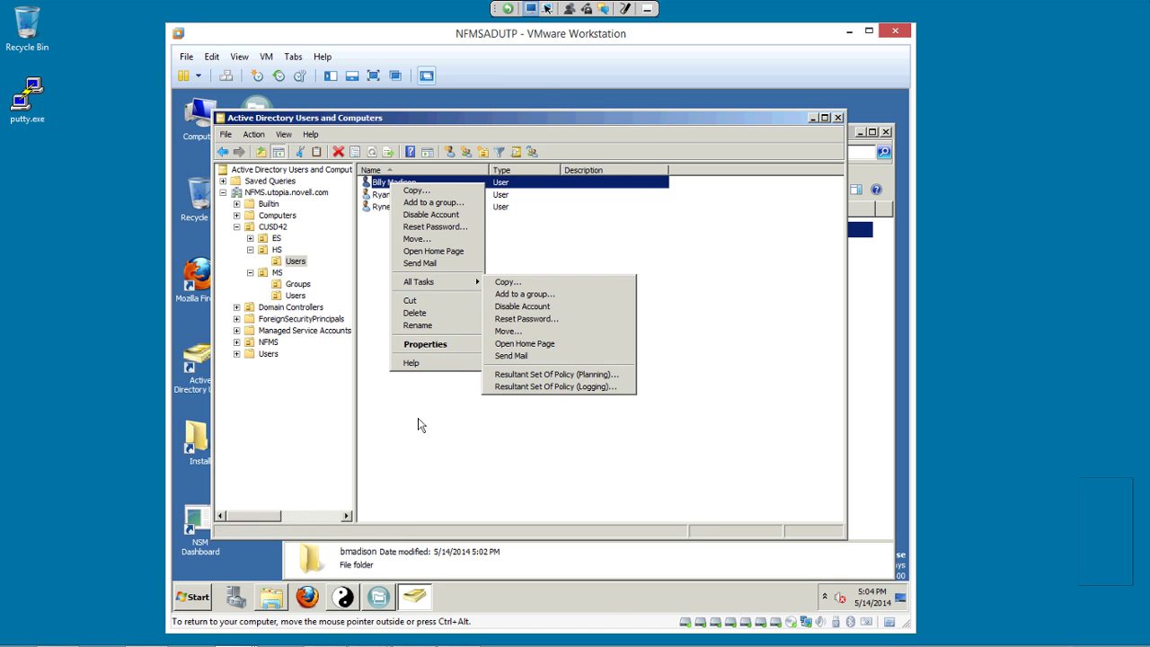
key("Down")
key("Down")
key("Return")
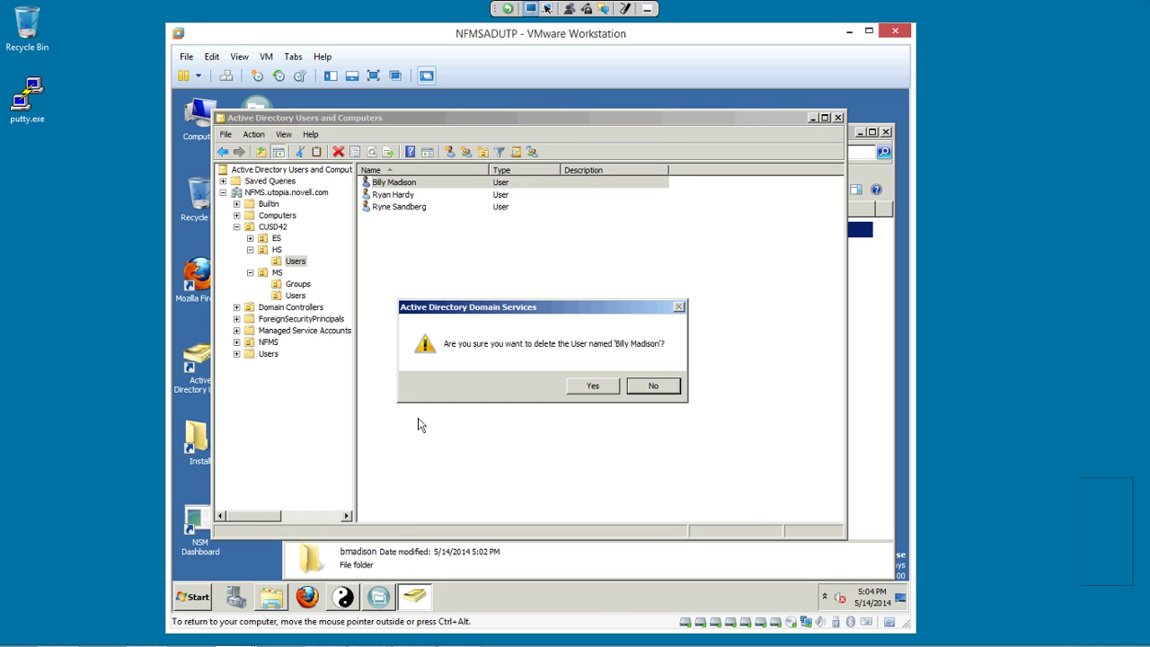
key("y")
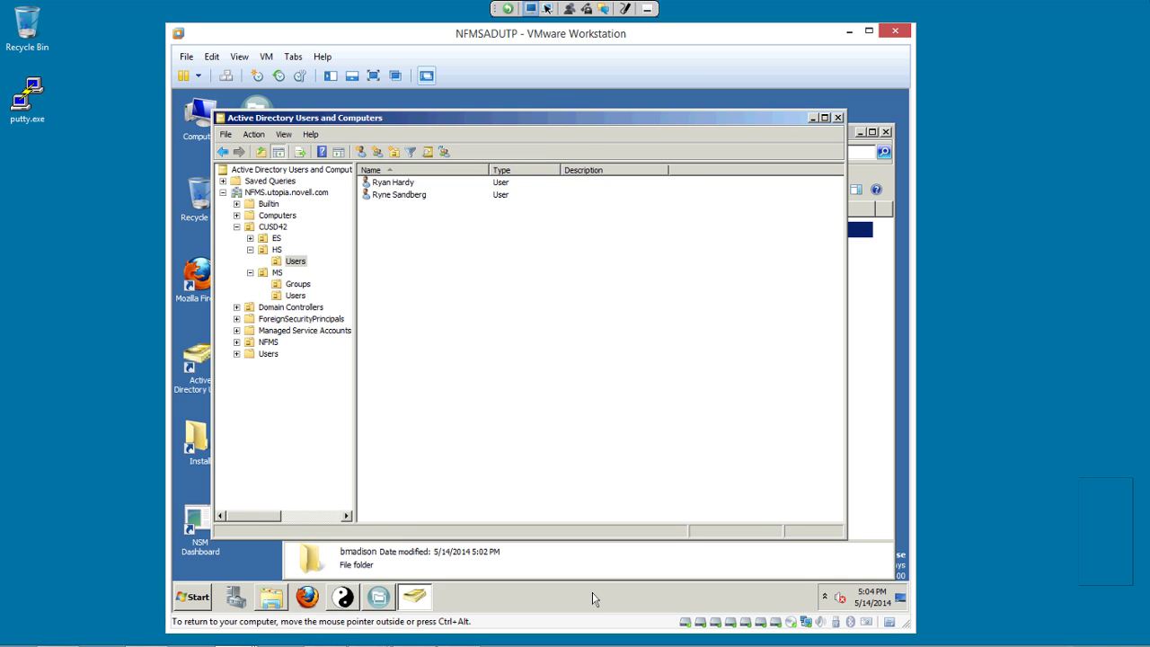
key("alt+Tab")
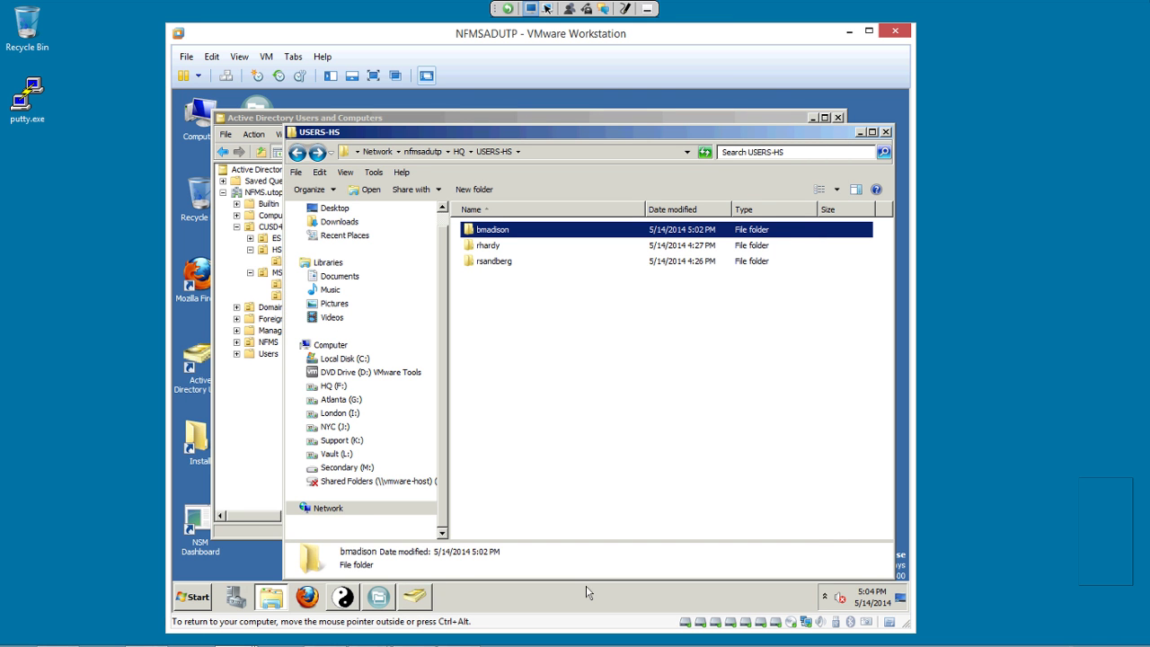
Browse \\nfmsadutp to the Vault > UserVault > HighSchool folder.
left_click(195, 597)
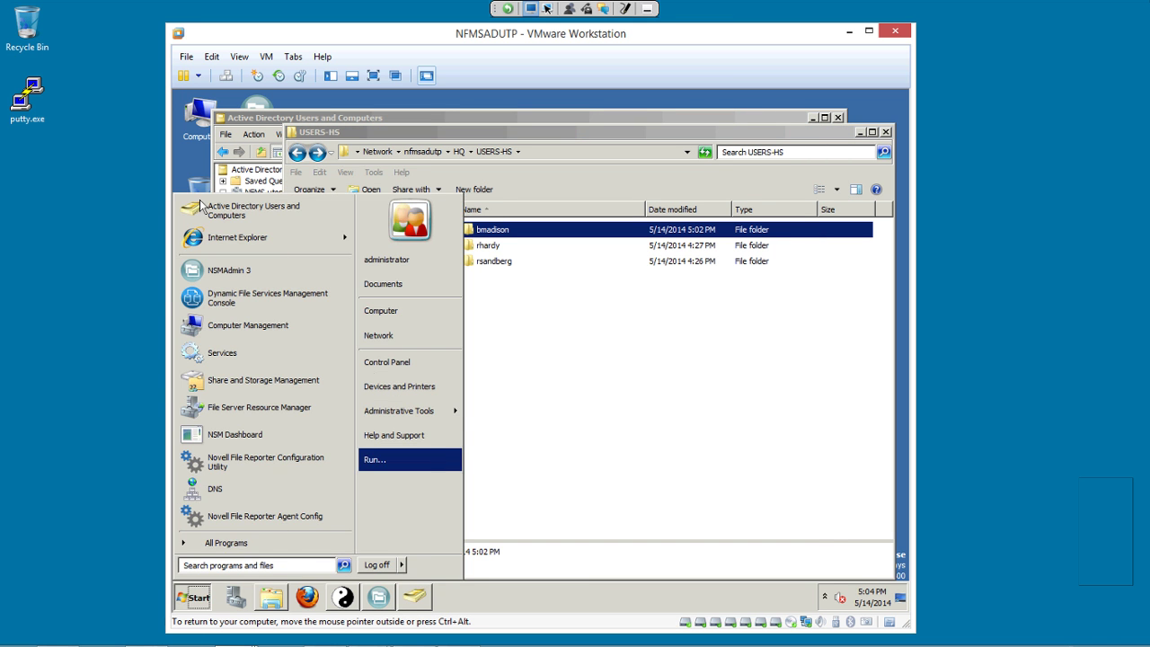
left_click(375, 459)
key("Return")
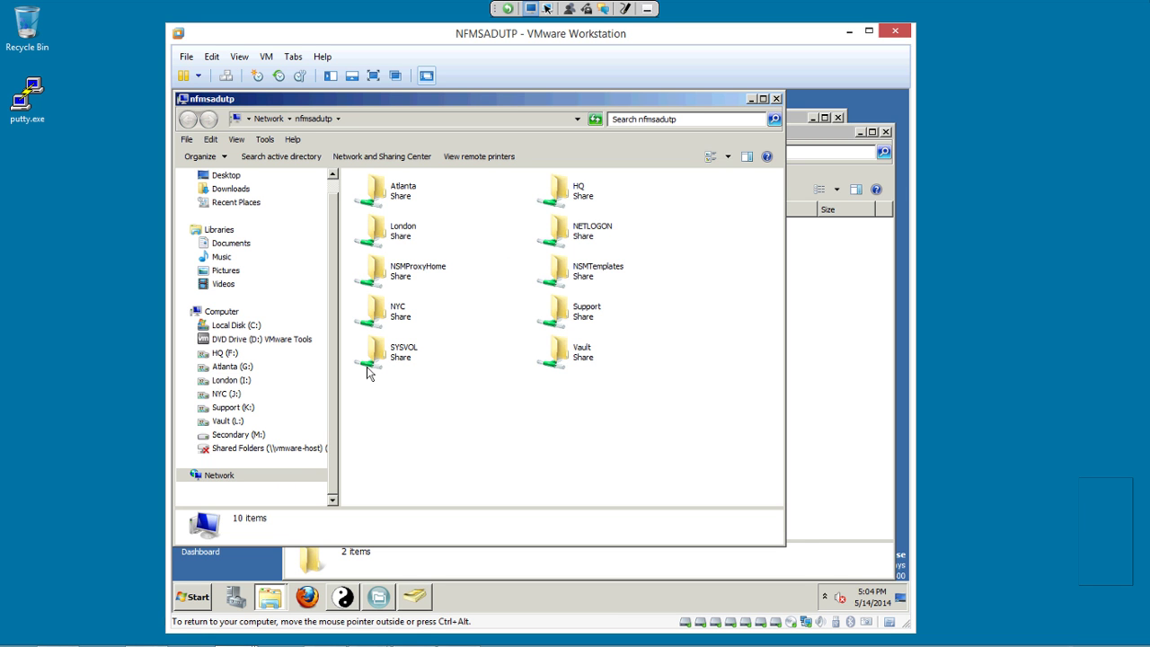
double_click(557, 352)
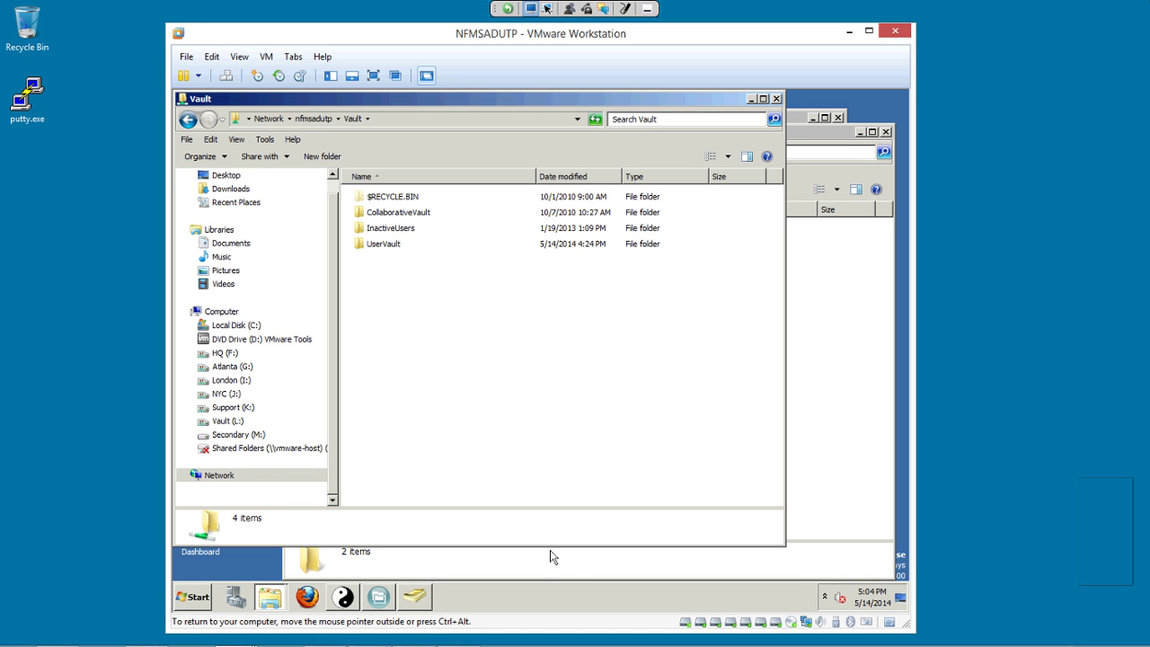
key("u")
key("Return")
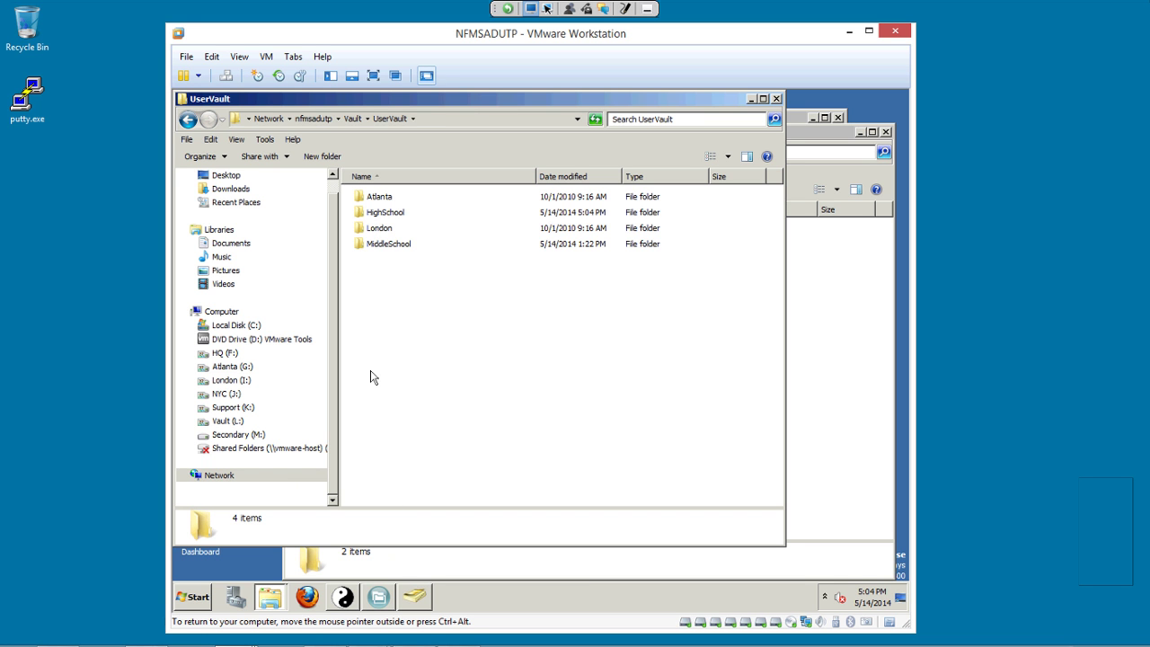
key("h")
key("Return")
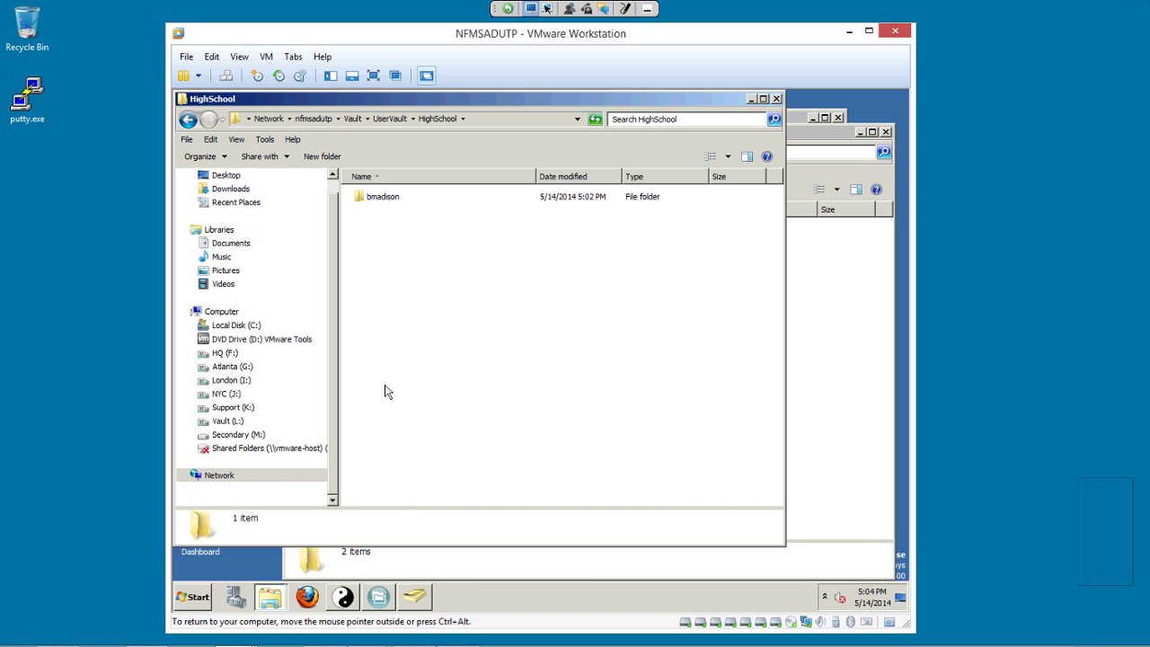
Confirm USERS-HS lacks the deleted student's folder, then open its vaulted copy in HighSchool.
key("alt+Tab")
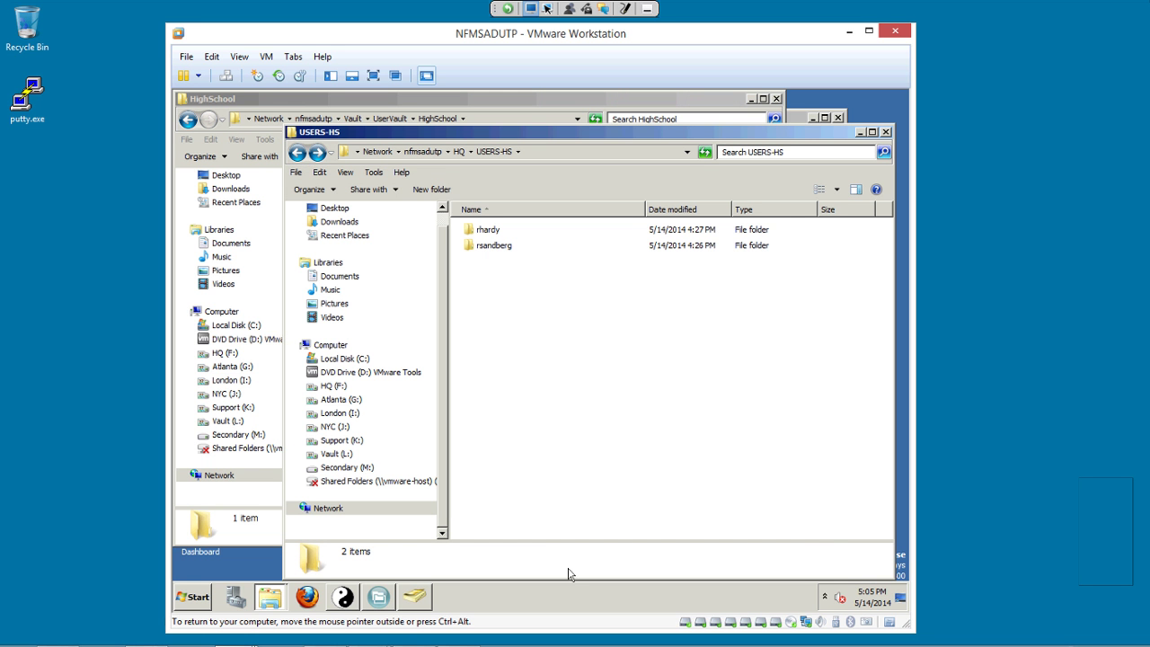
key("alt+Tab")
key("b")
key("Return")
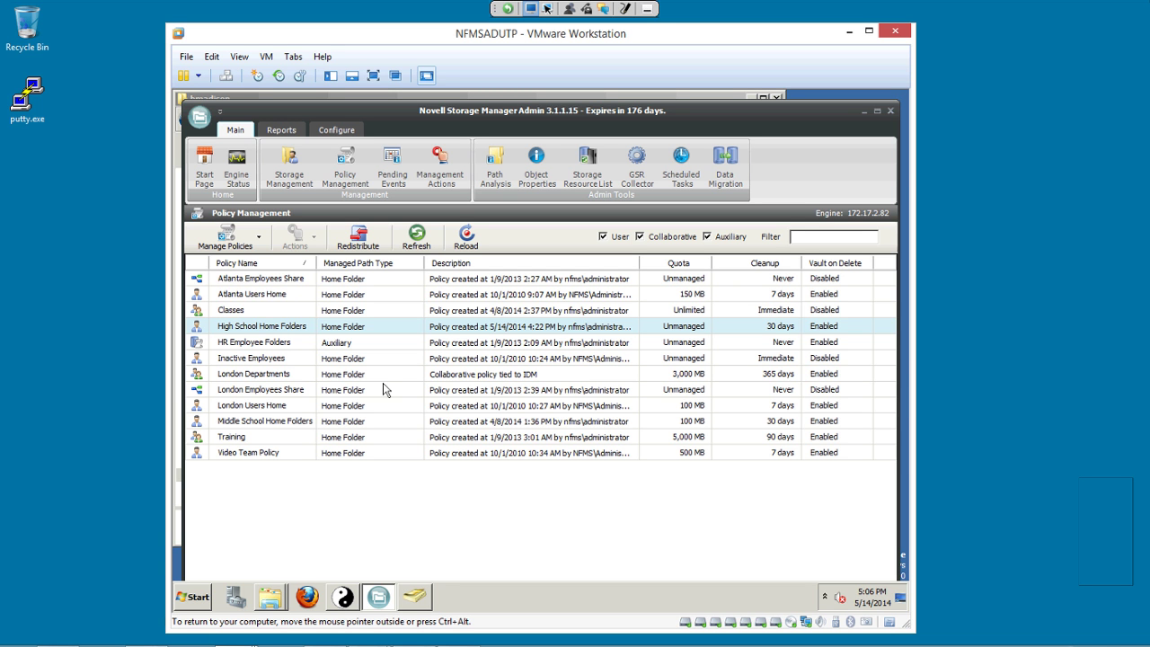
Select the Middle School Home Folders policy and bring up its context menu.
left_click(383, 420)
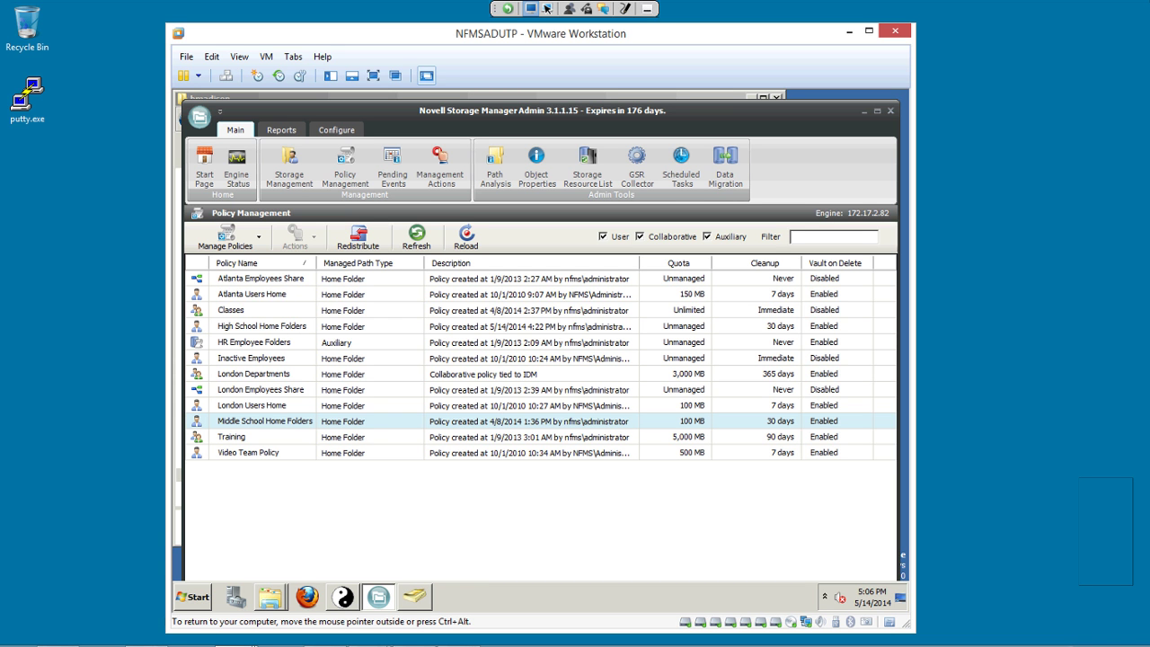
left_click(384, 326)
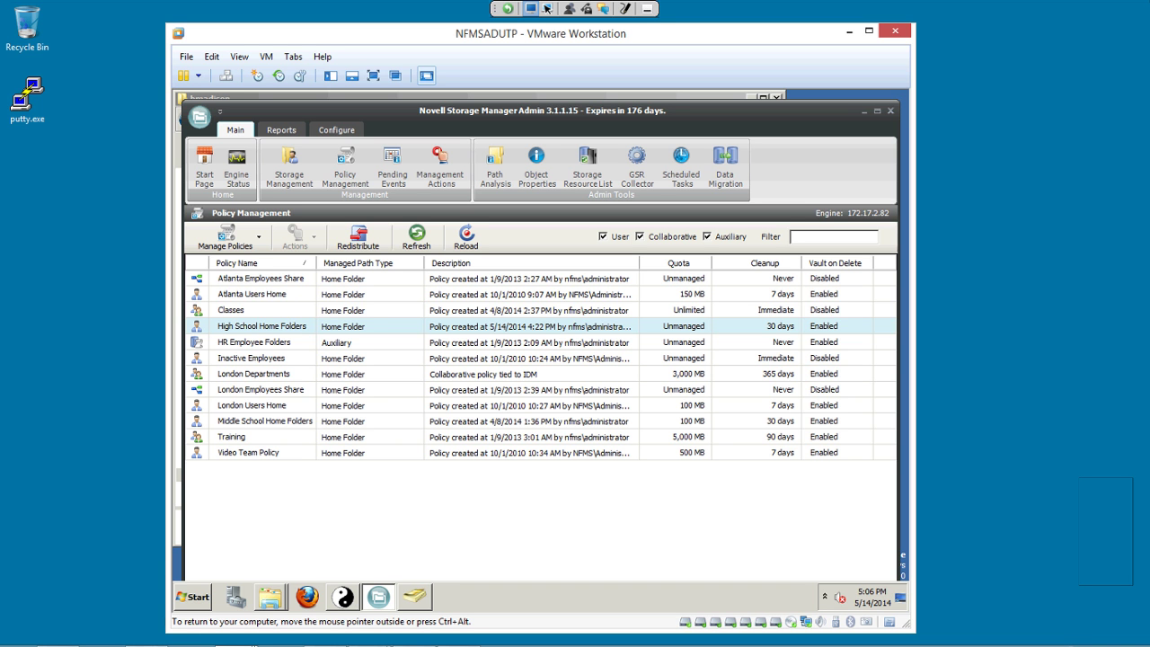
left_click(384, 420)
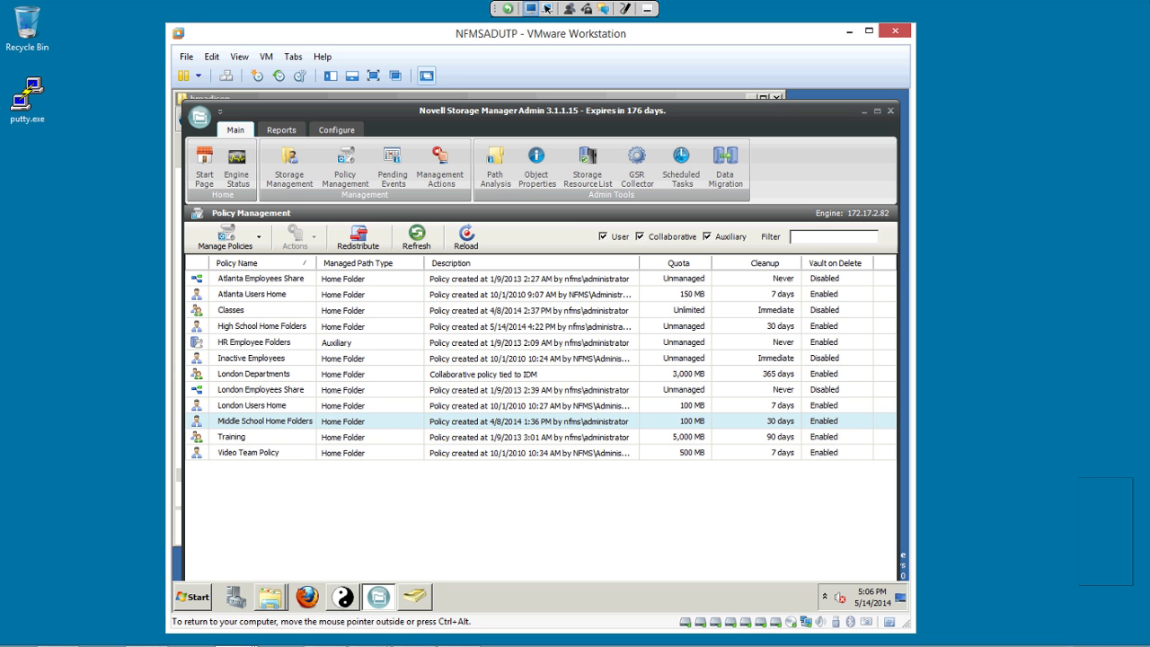
right_click(250, 420)
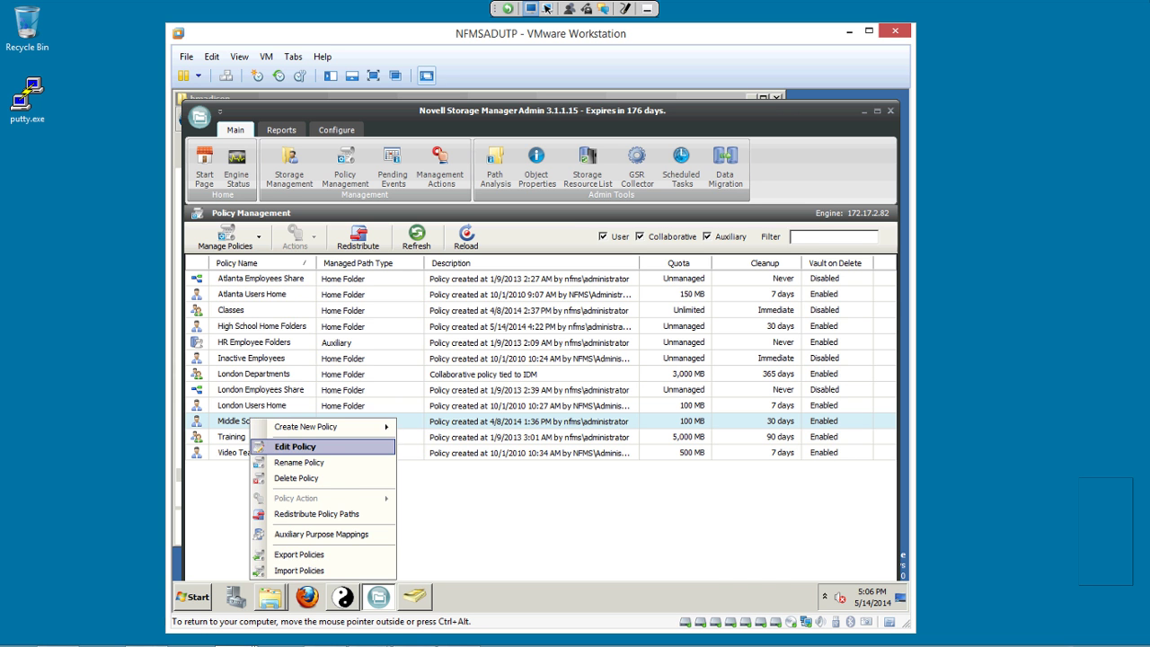
Edit the Middle School policy and review its Associations, Provisioning Options and USERS-MS target path.
left_click(288, 446)
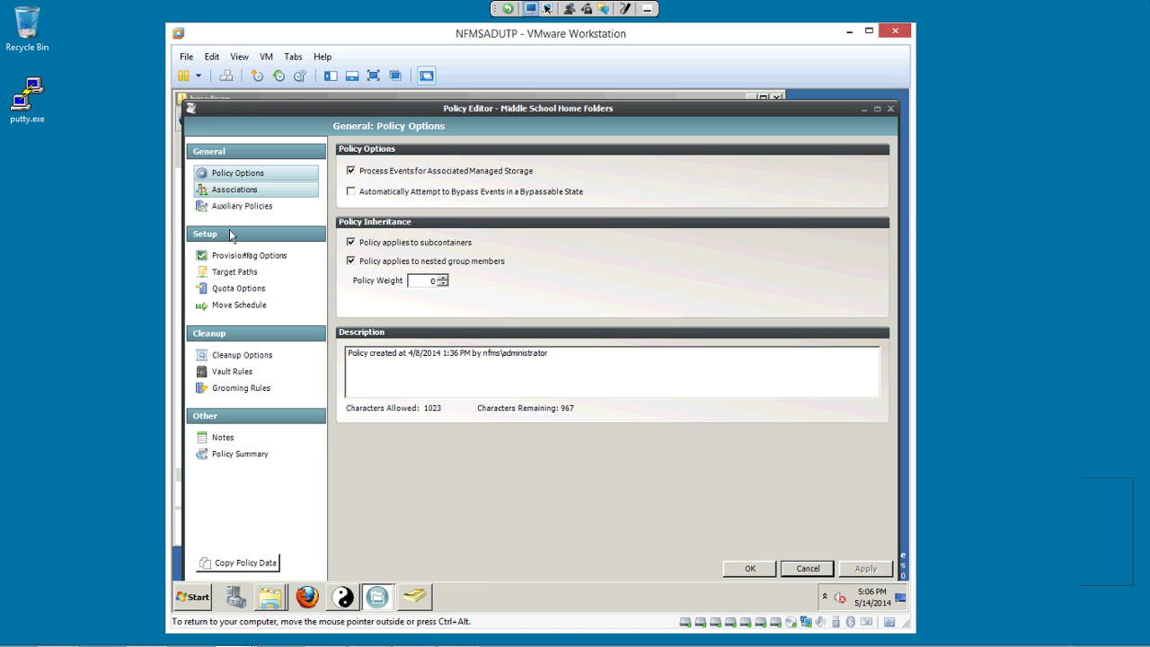
left_click(232, 189)
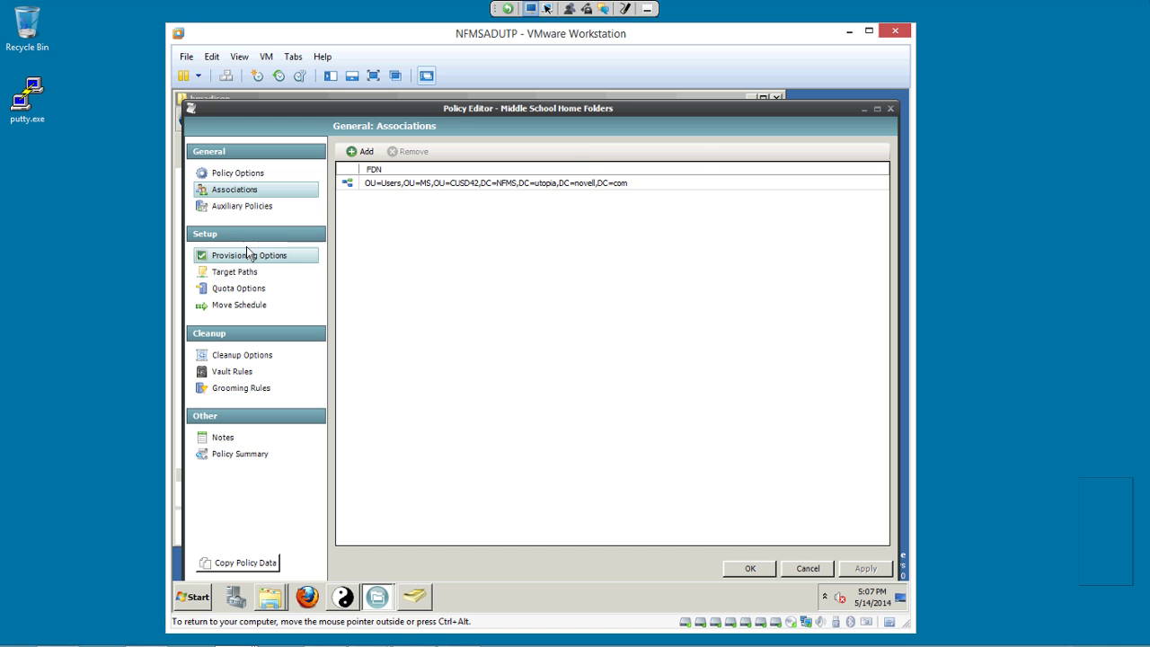
left_click(250, 255)
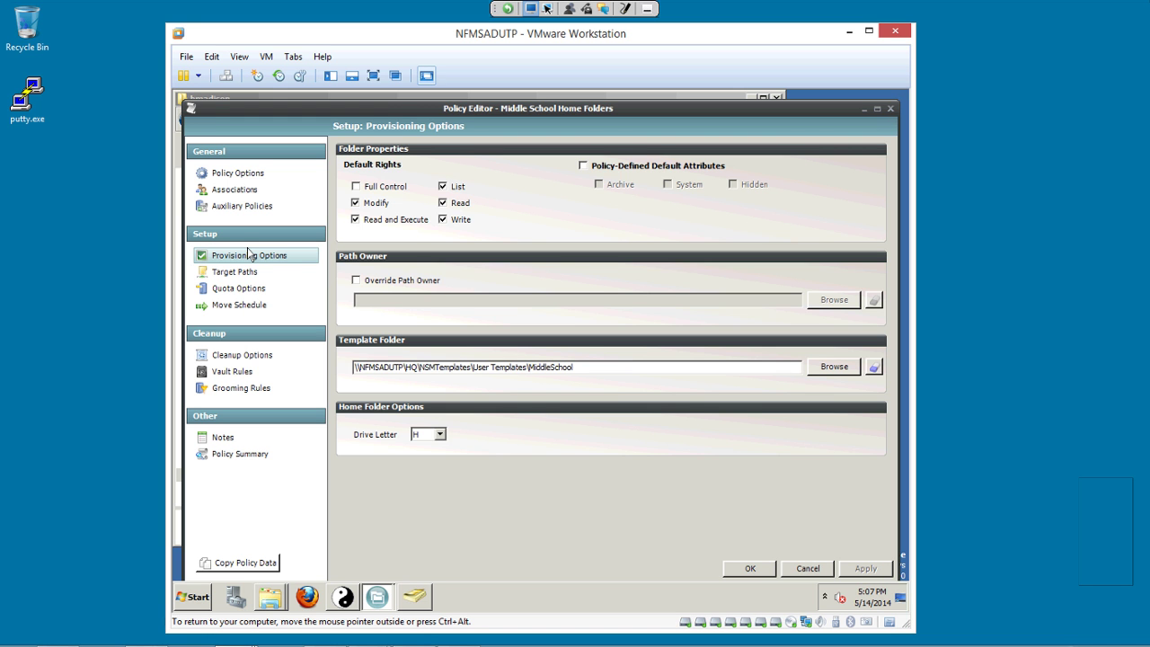
key("Down")
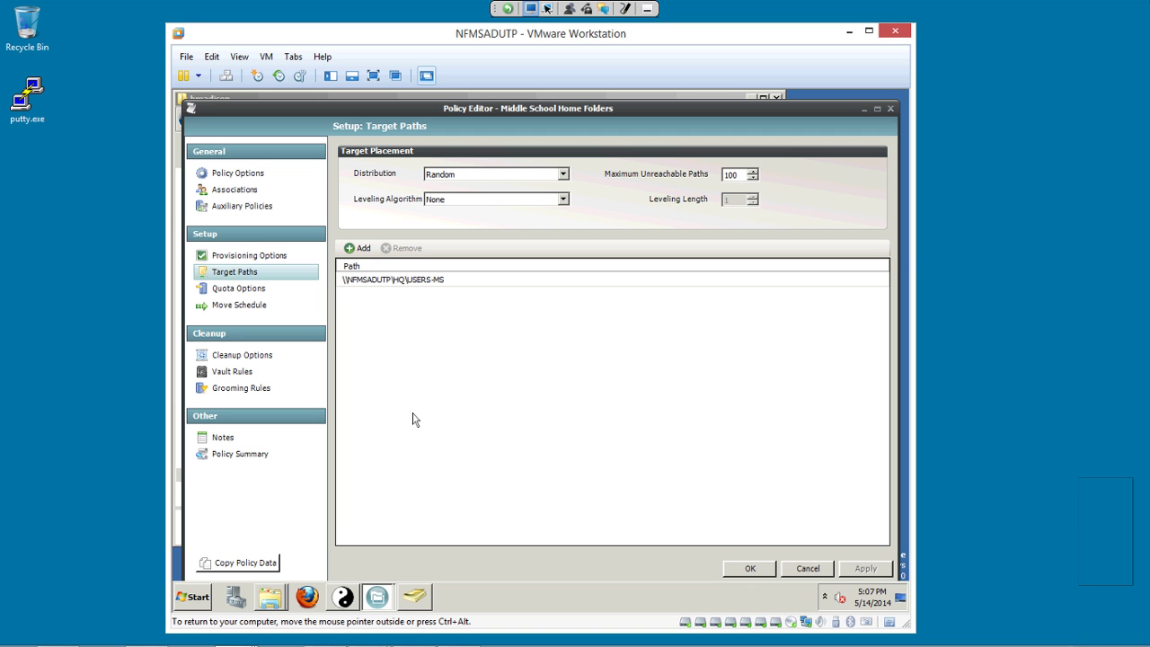
Keep Random distribution, review Cleanup Options and Grooming Rules, and close the Policy Editor unchanged.
key("alt+Down")
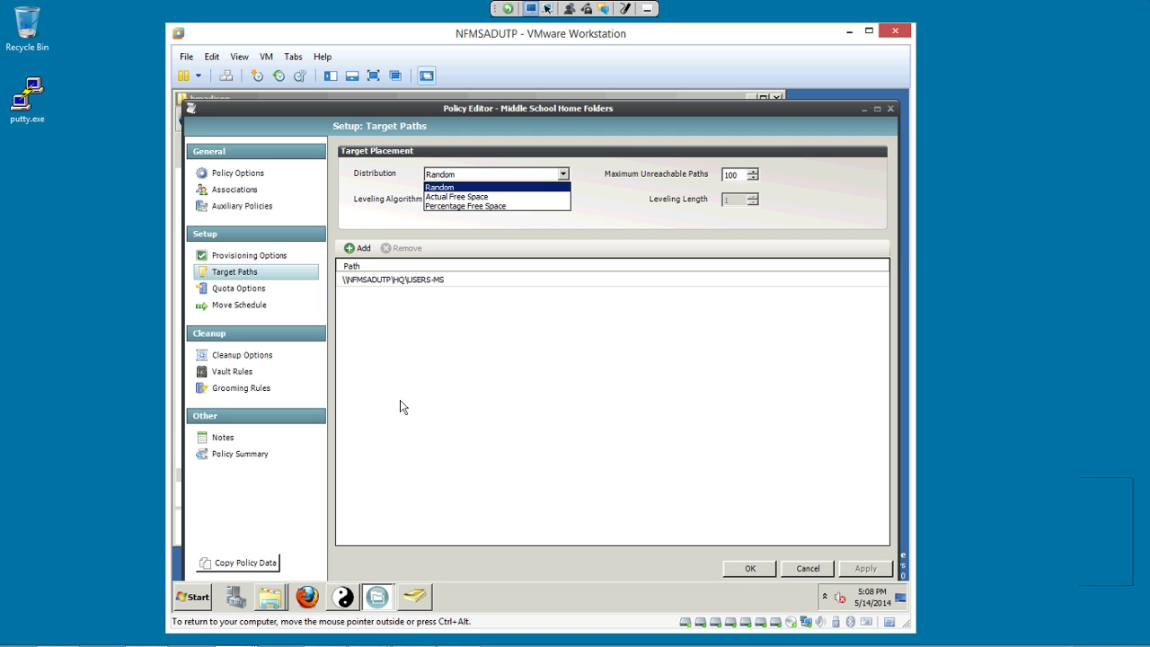
key("Return")
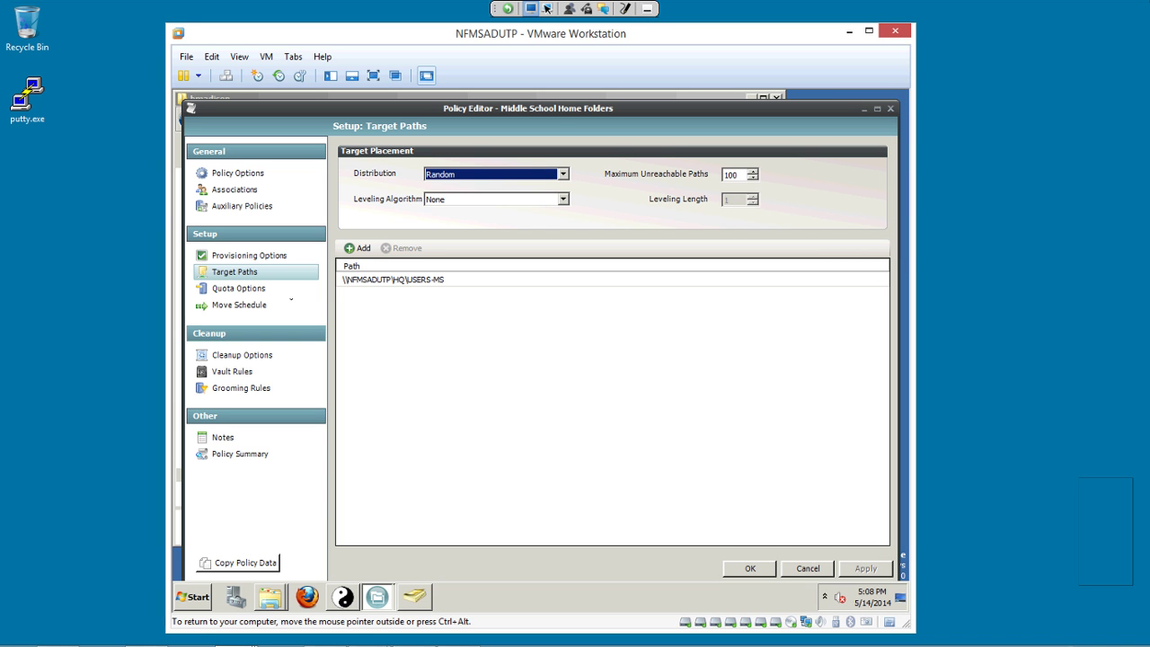
left_click(247, 356)
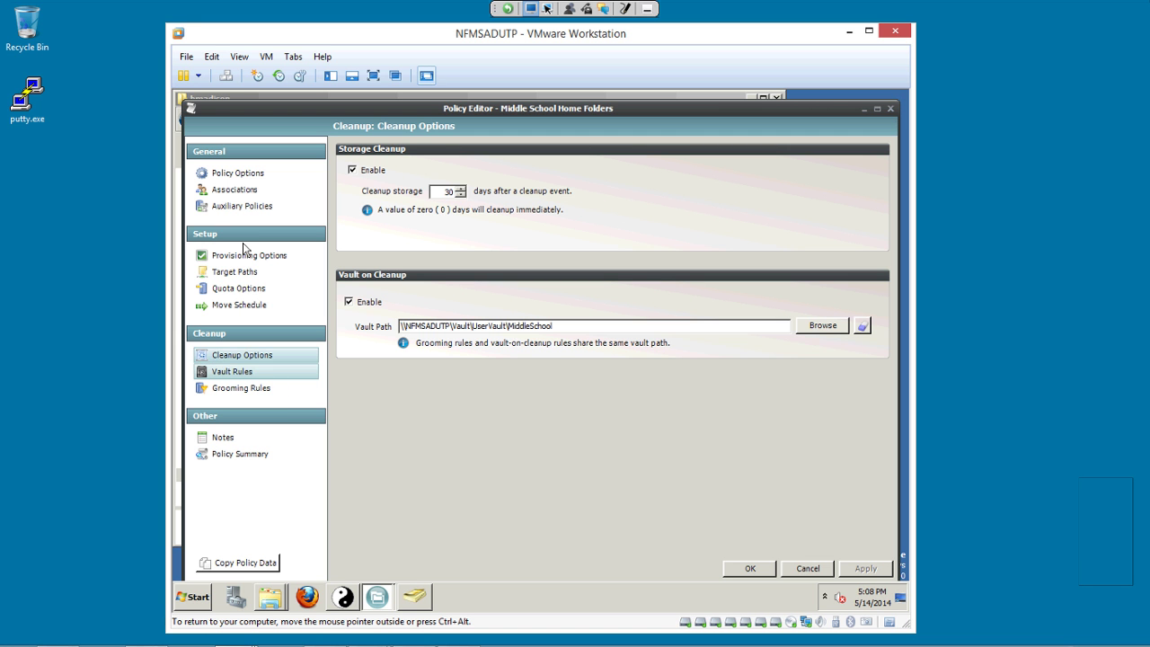
left_click(241, 388)
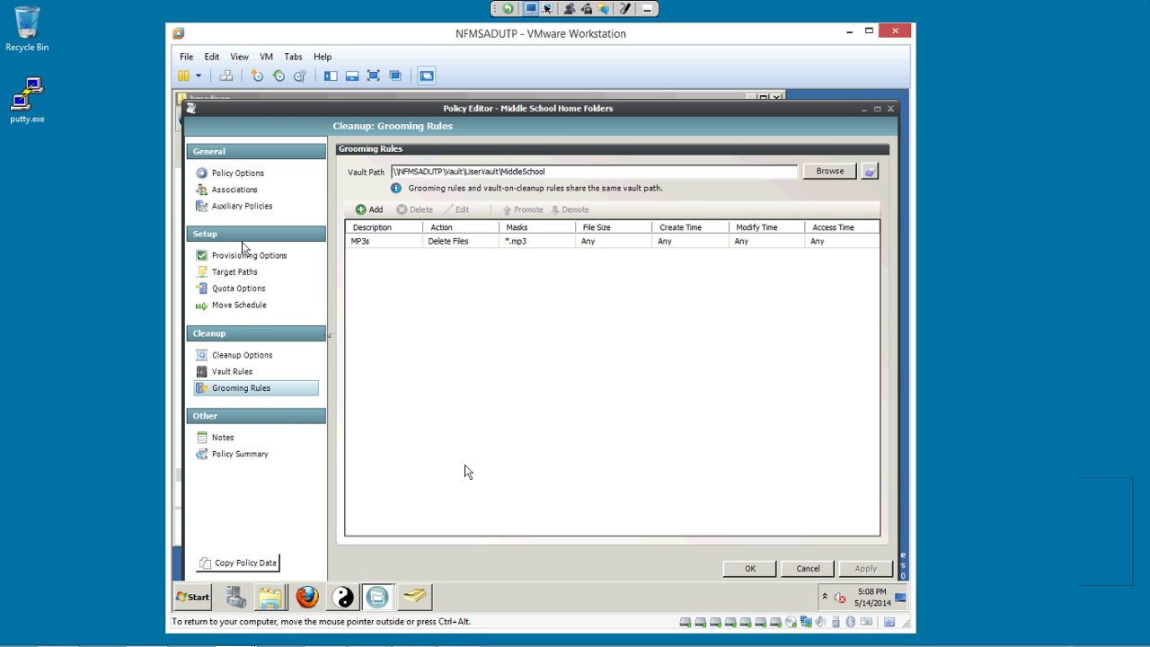
key("Return")
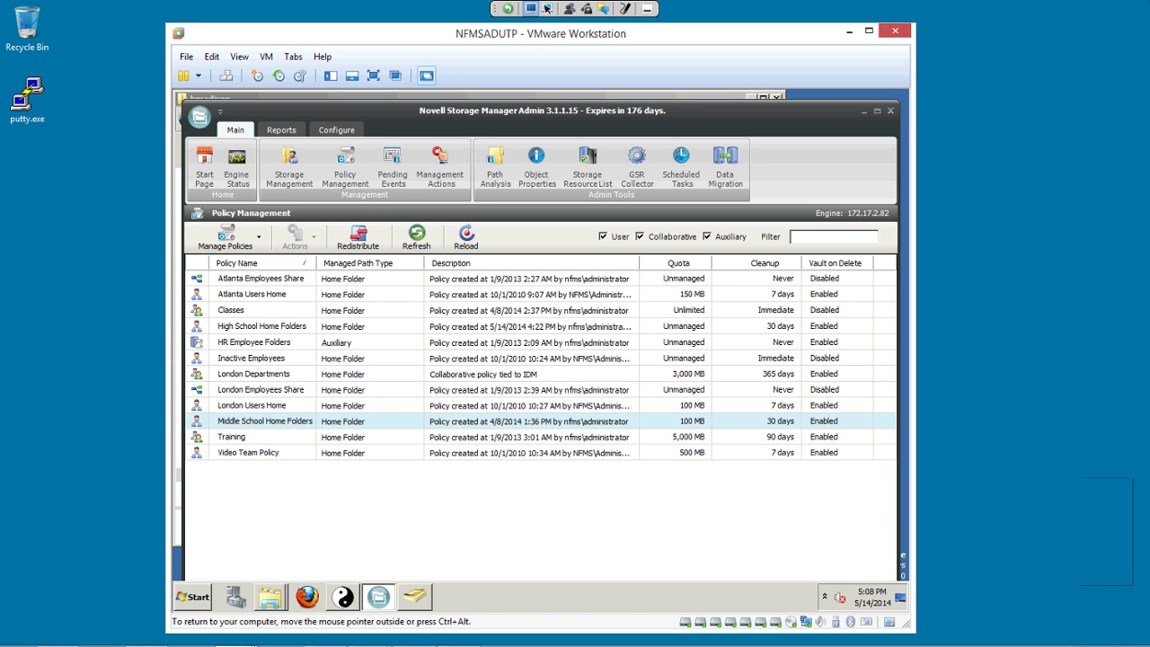
right_click(246, 325)
left_click(287, 352)
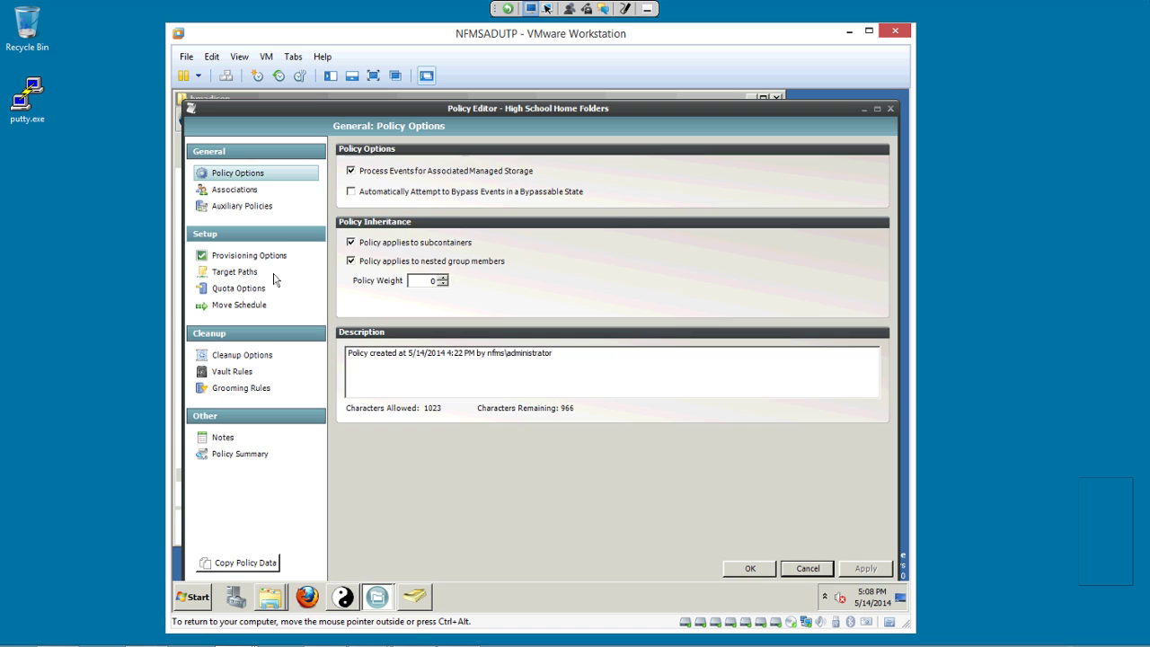
left_click(234, 189)
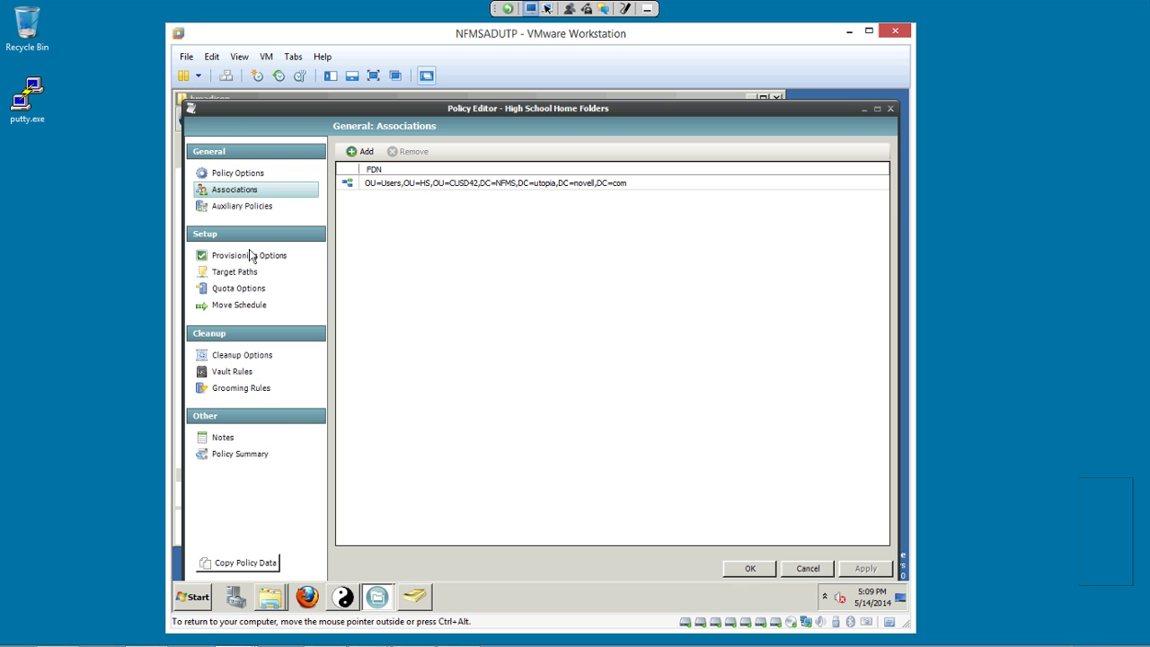
left_click(808, 568)
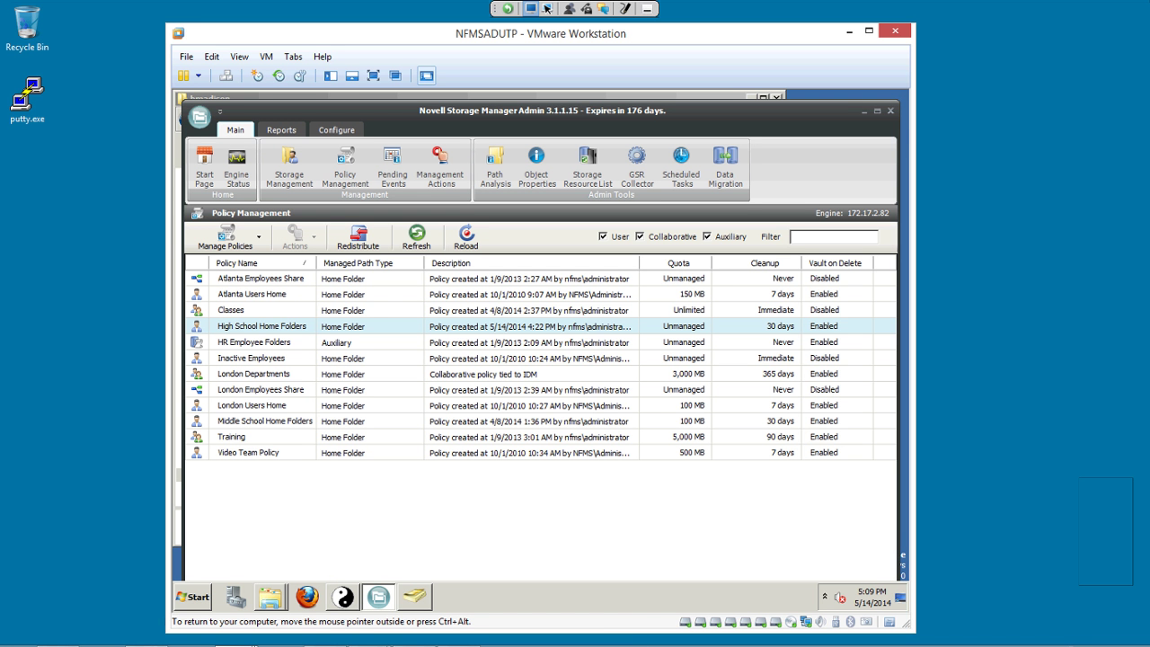
Show CUSD42 > MS > Groups, holding 6th Grade English and 7th Grade Math.
left_click(414, 597)
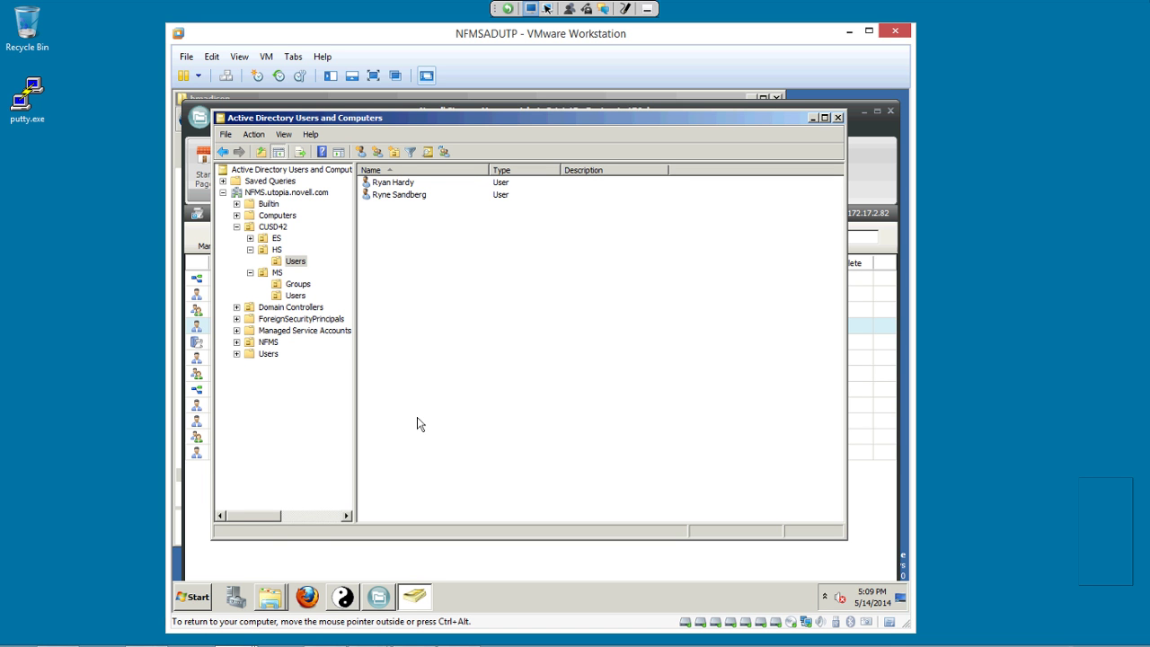
left_click(297, 284)
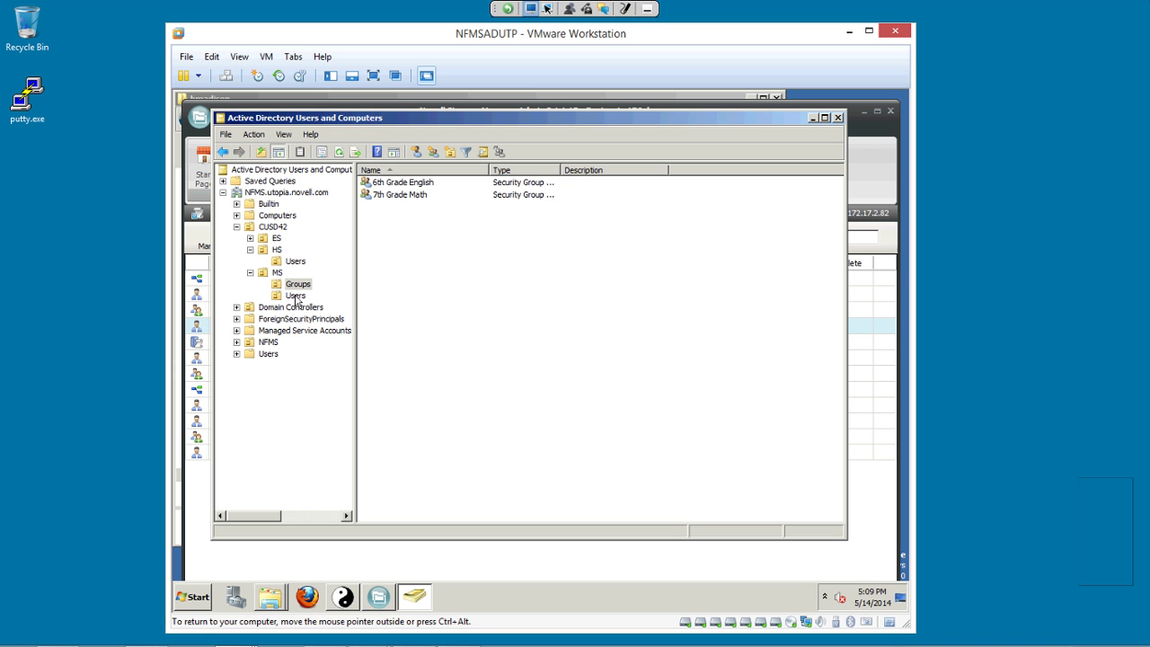
Open a New Object – Group dialog in MS Groups via New > Group.
right_click(383, 389)
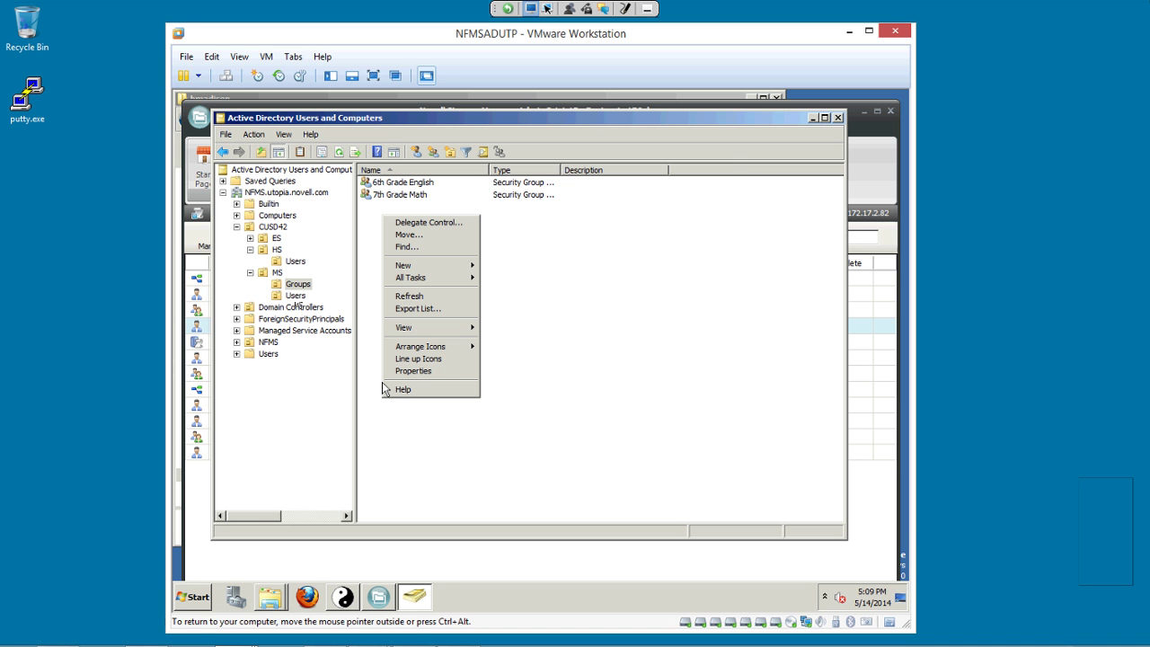
mouse_move(404, 265)
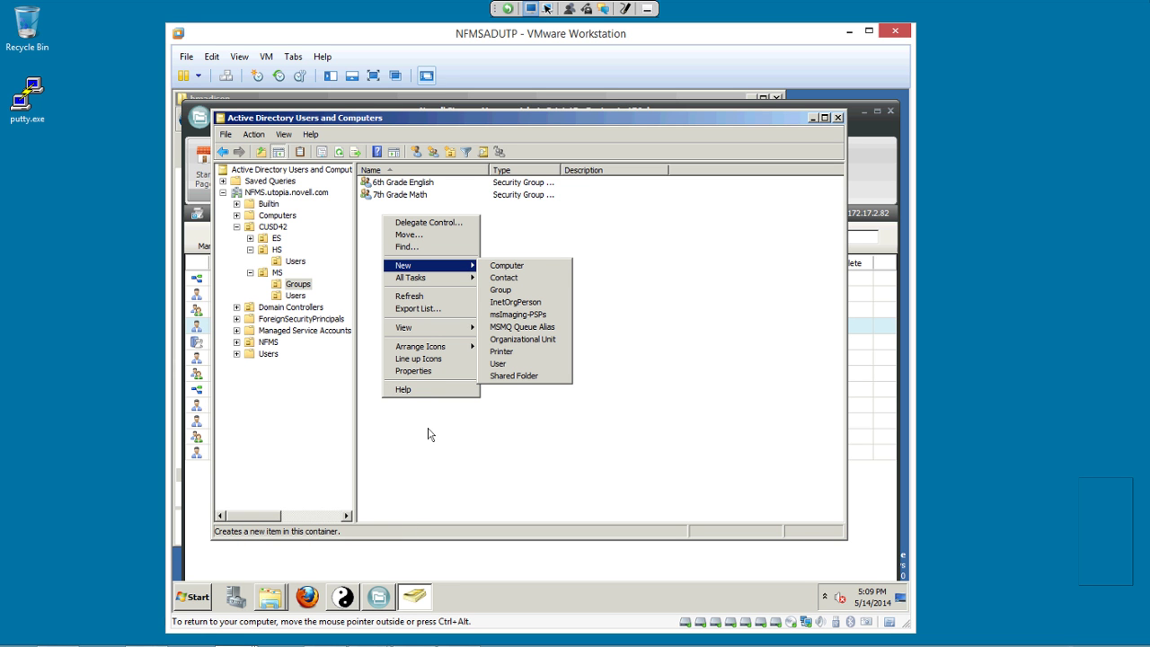
key("Right")
key("Down")
key("Down")
key("Down")
key("Down")
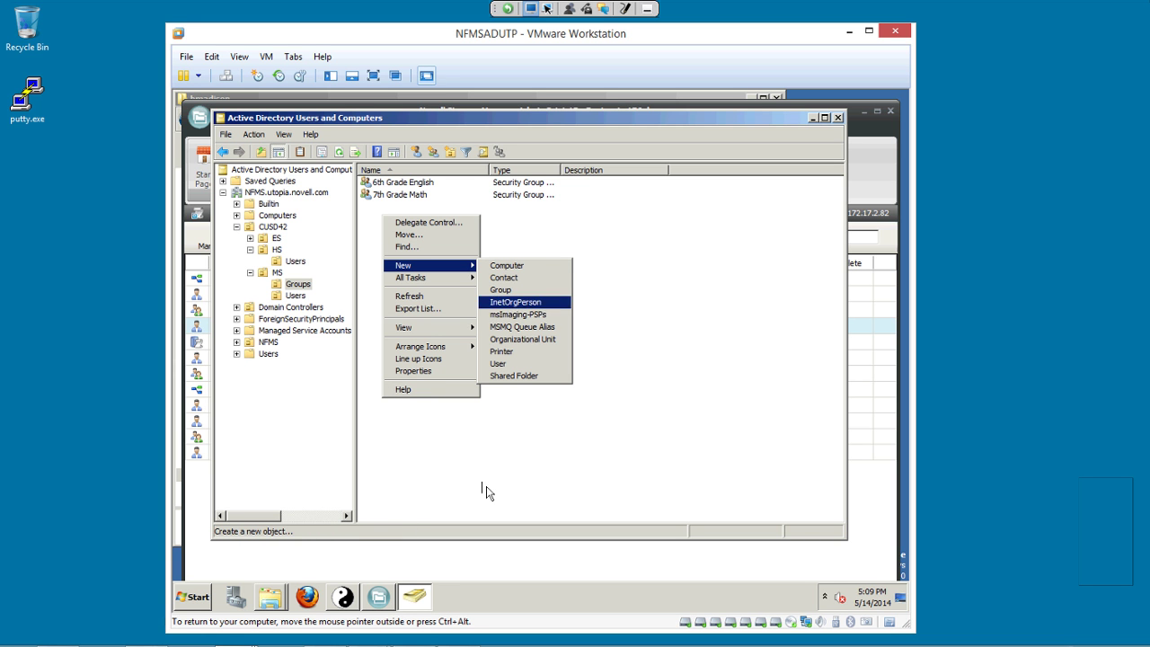
key("Up")
key("Up")
key("Return")
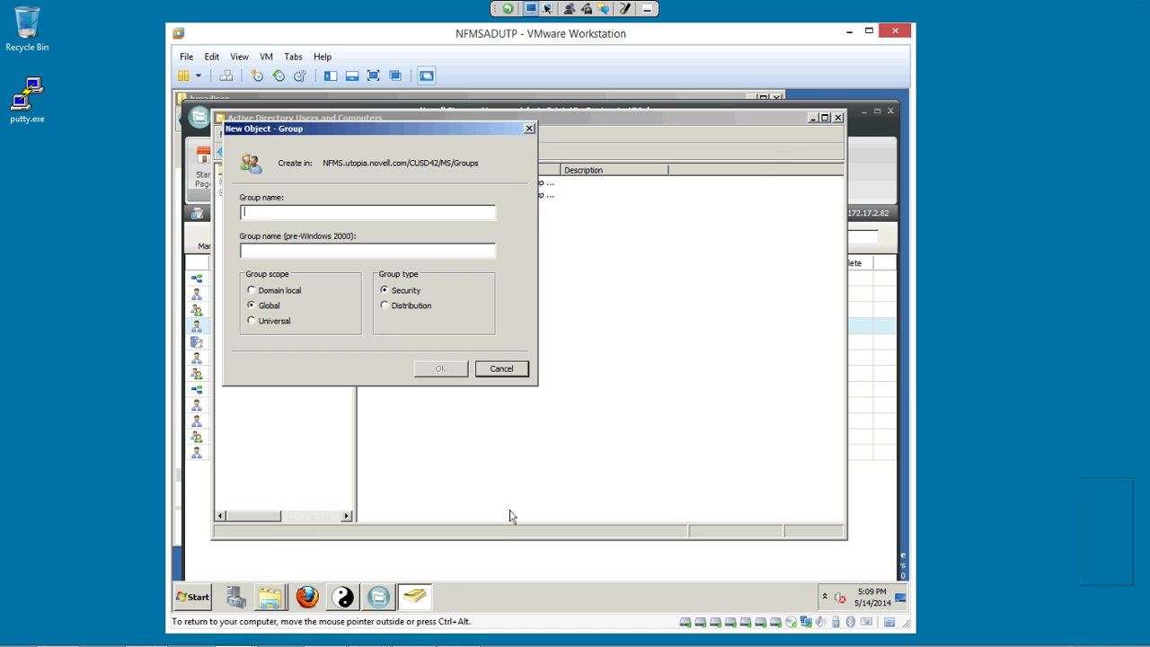
key("super+2")
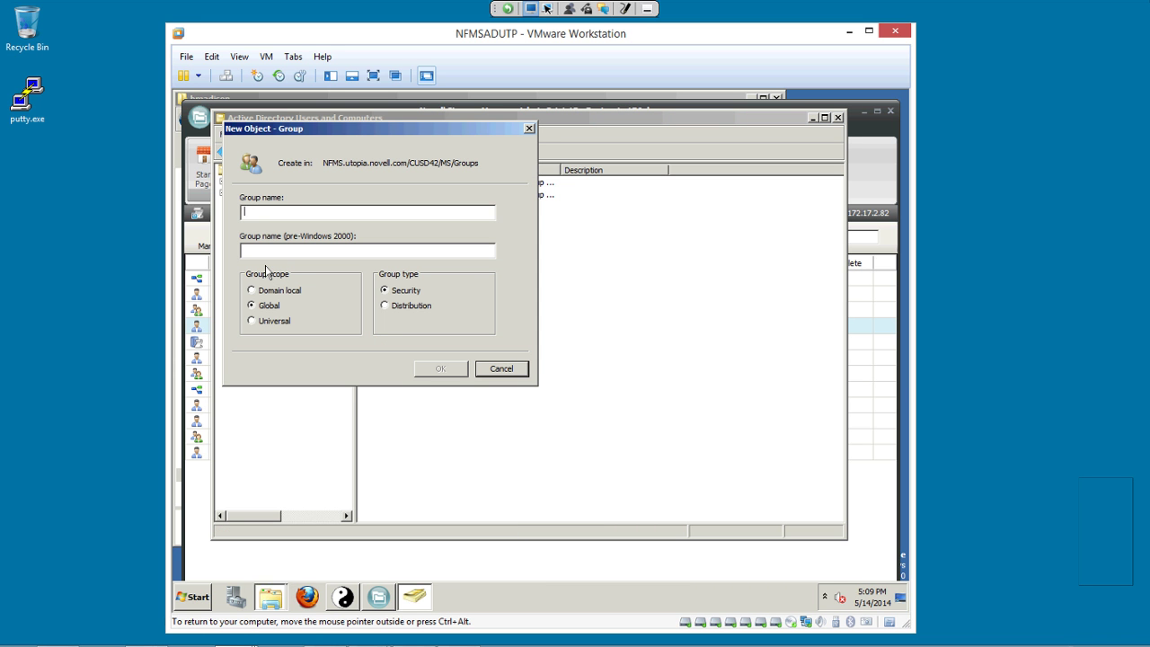
key("Up")
Go from USERS-HS up to HQ, view the two class folders in CLASSES, and close the window.
key("Return")
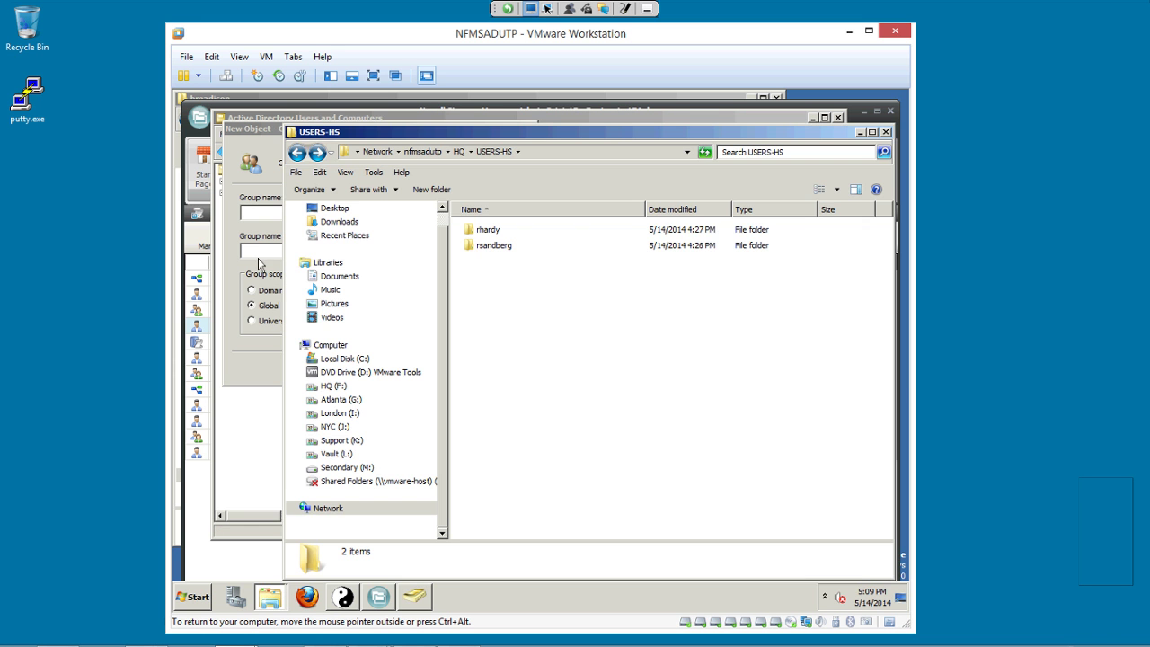
key("BackSpace")
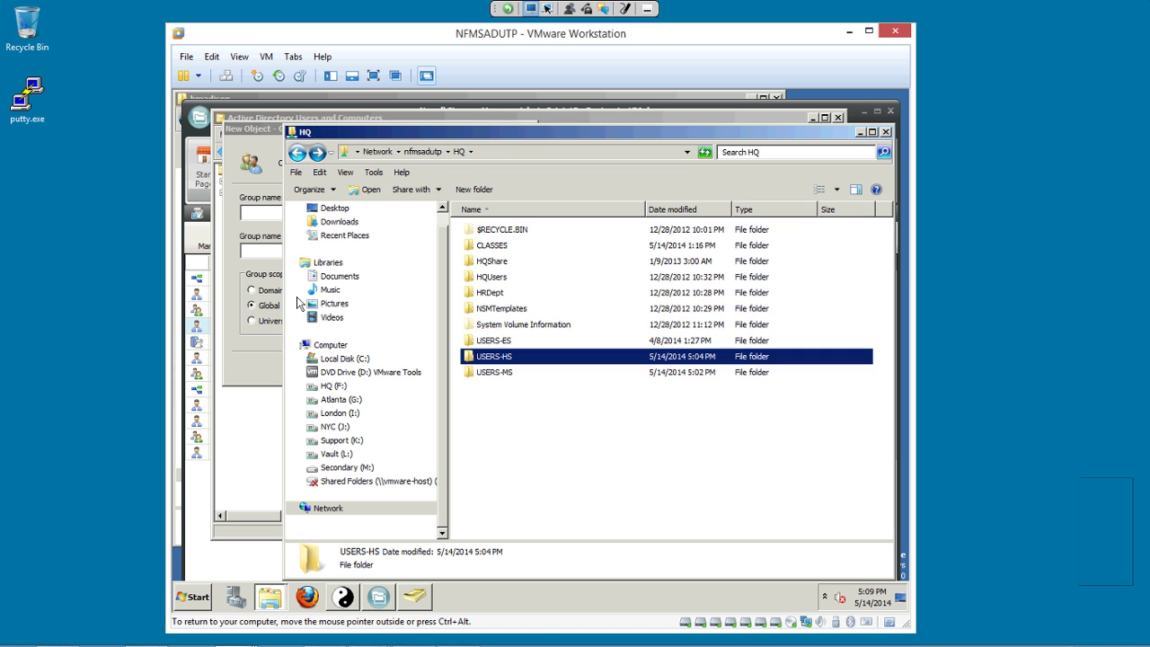
key("c")
key("Return")
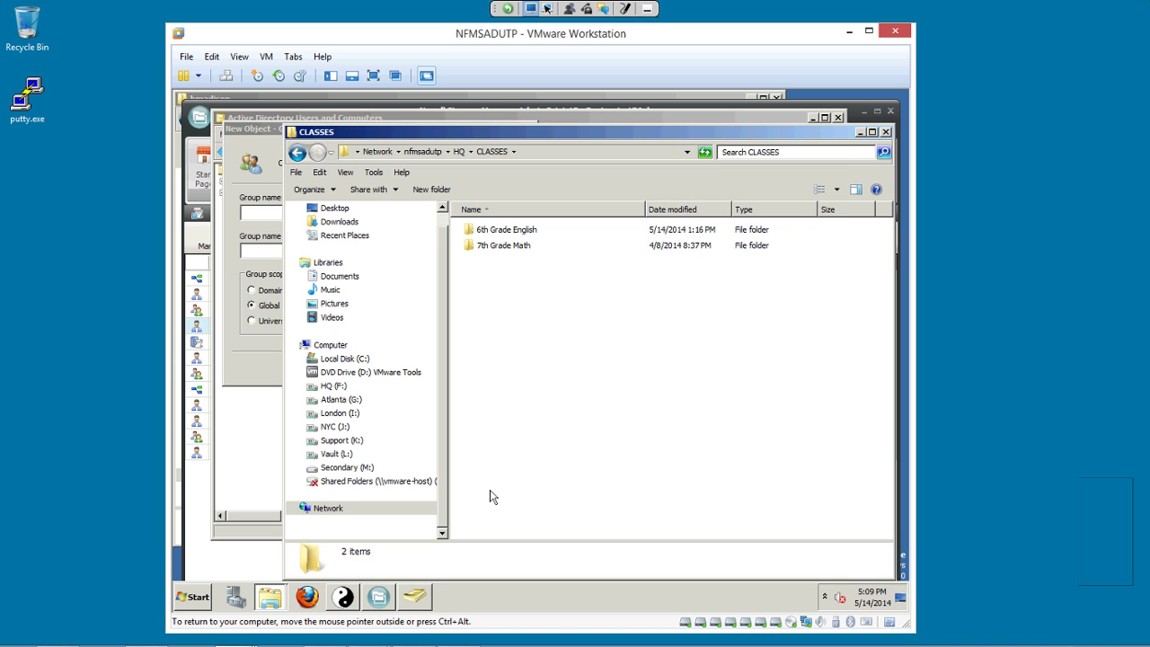
key("alt+F4")
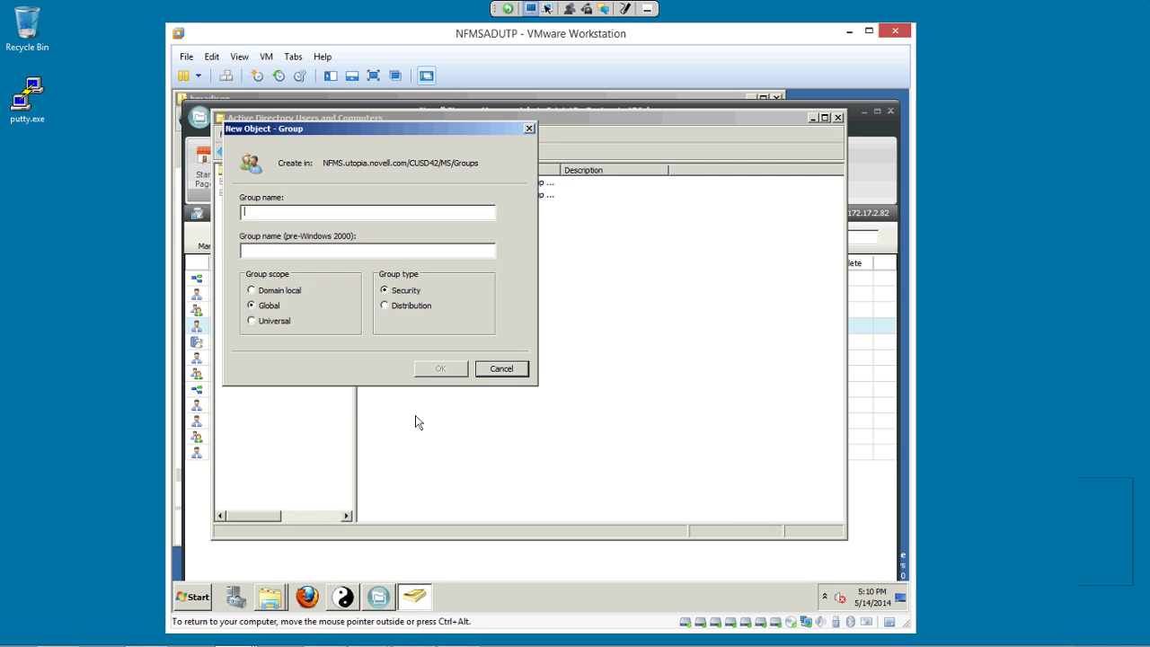
Create a new group named '8th Grade Algebra' in MS Groups.
type("8th Grae")
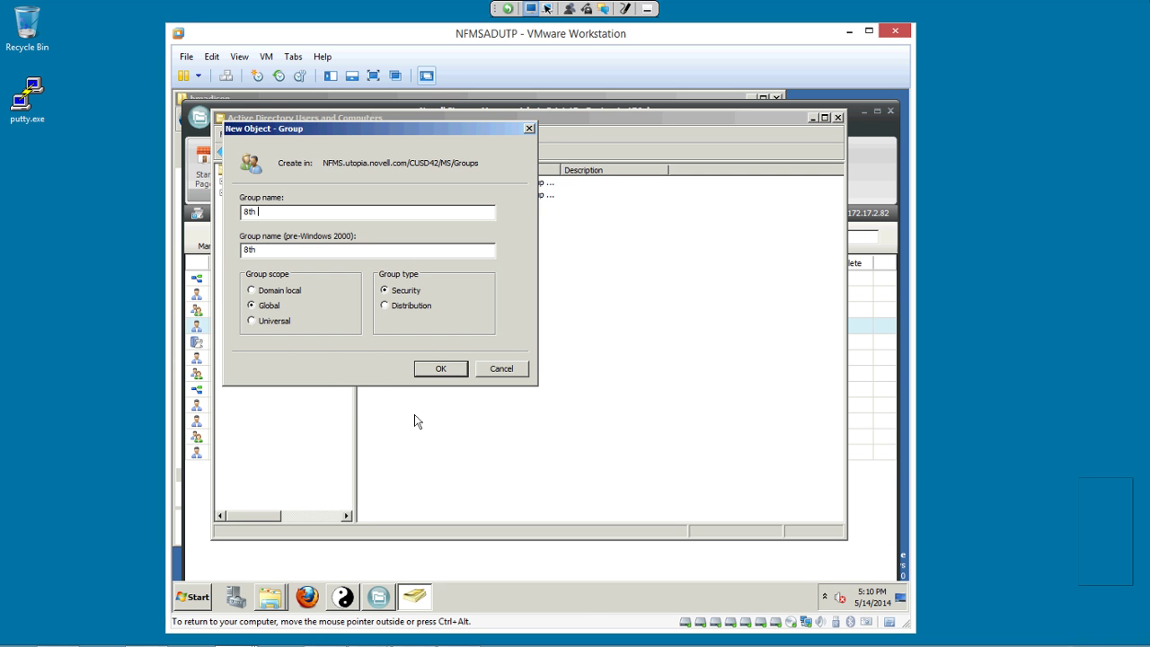
key("BackSpace")
type("de Algeb")
key("BackSpace")
key("BackSpace")
key("BackSpace")
type("gebra")
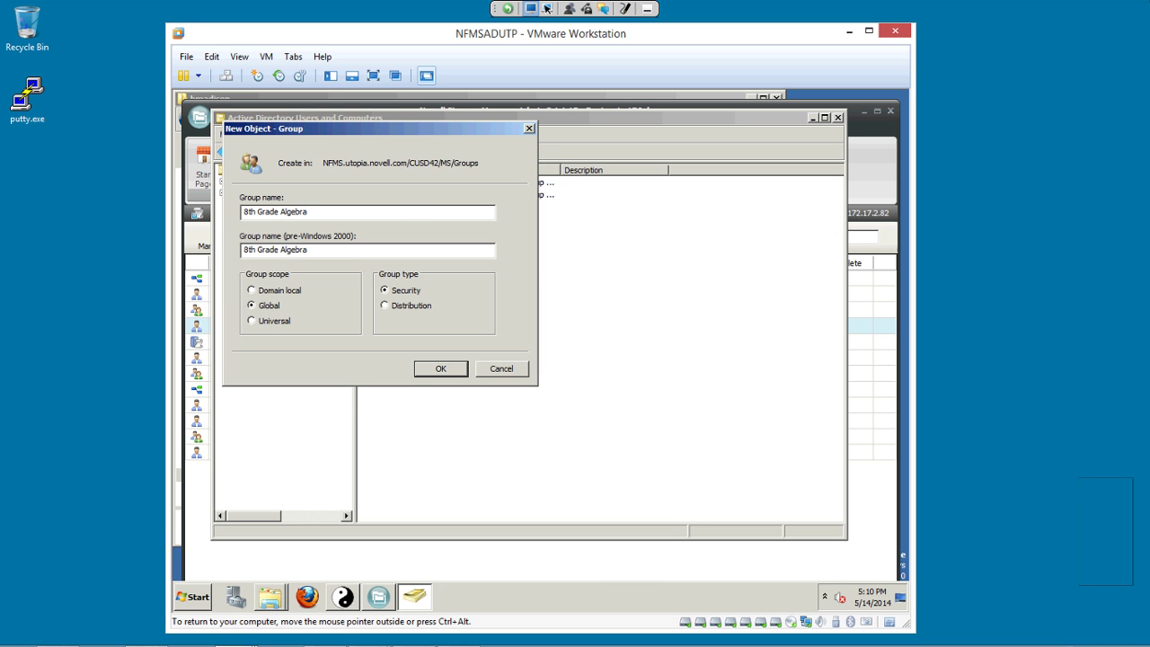
key("Return")
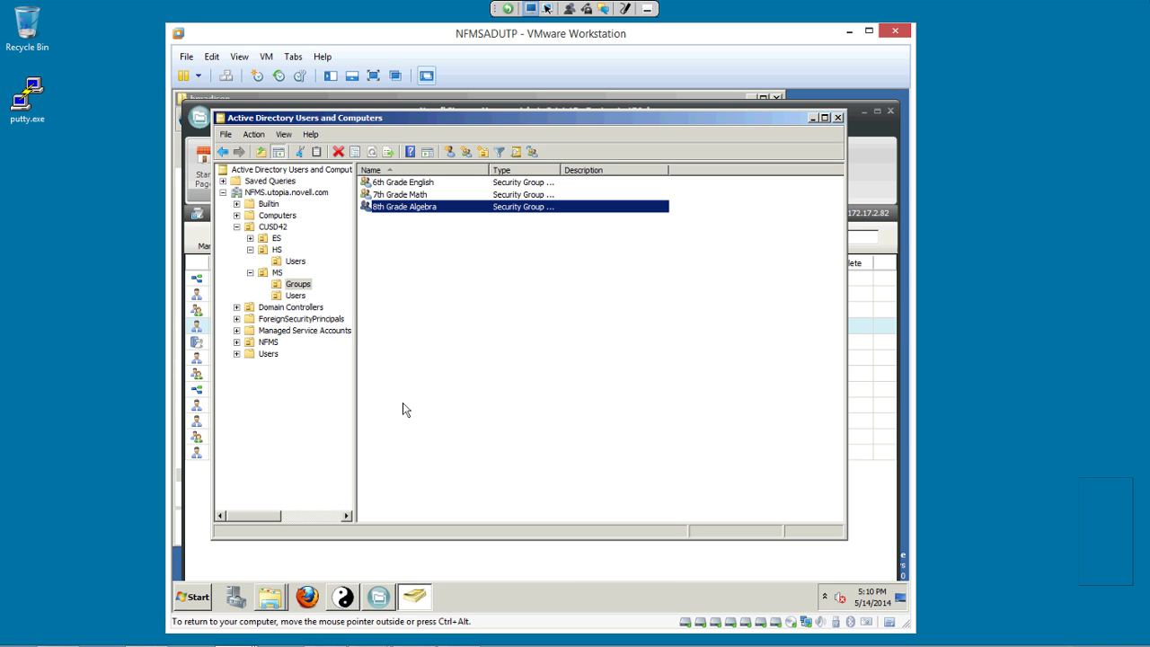
Add an MS Users account as a member of the group and apply the change.
key("Return")
key("ctrl+Tab")
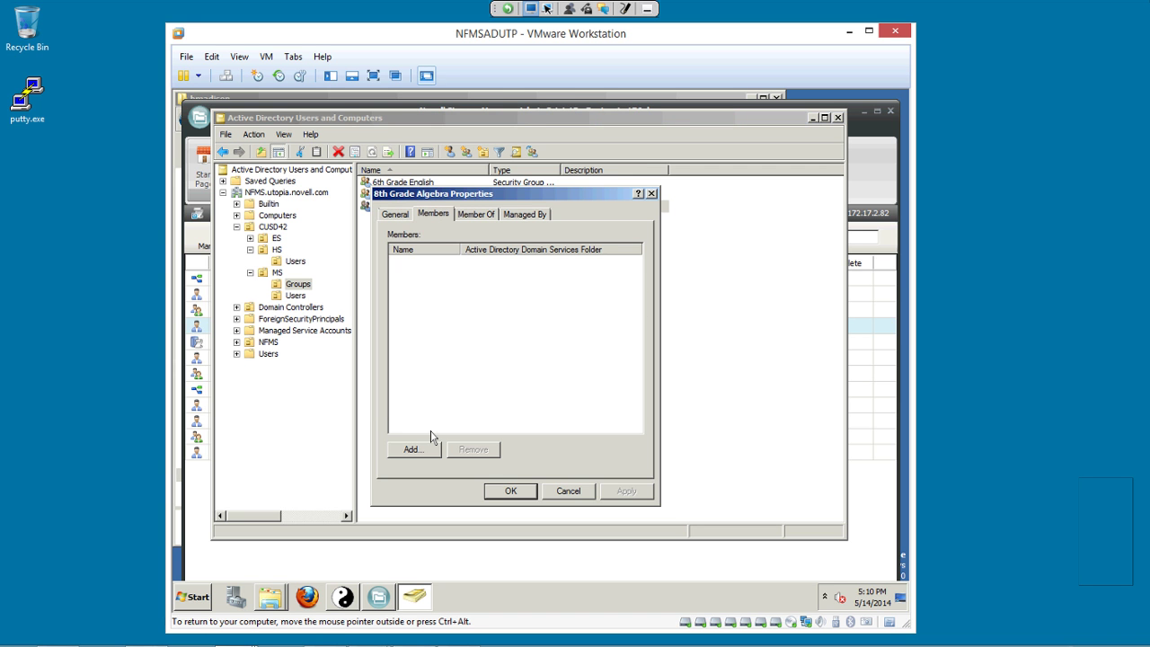
key("alt+d")
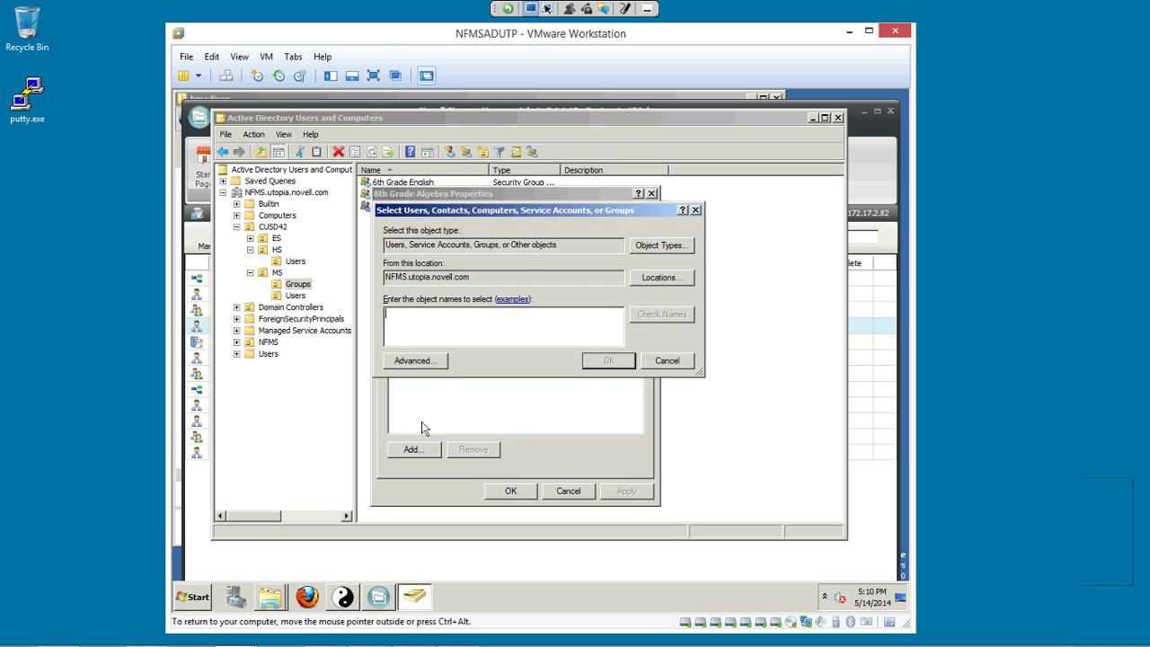
type("jack")
key("Return")
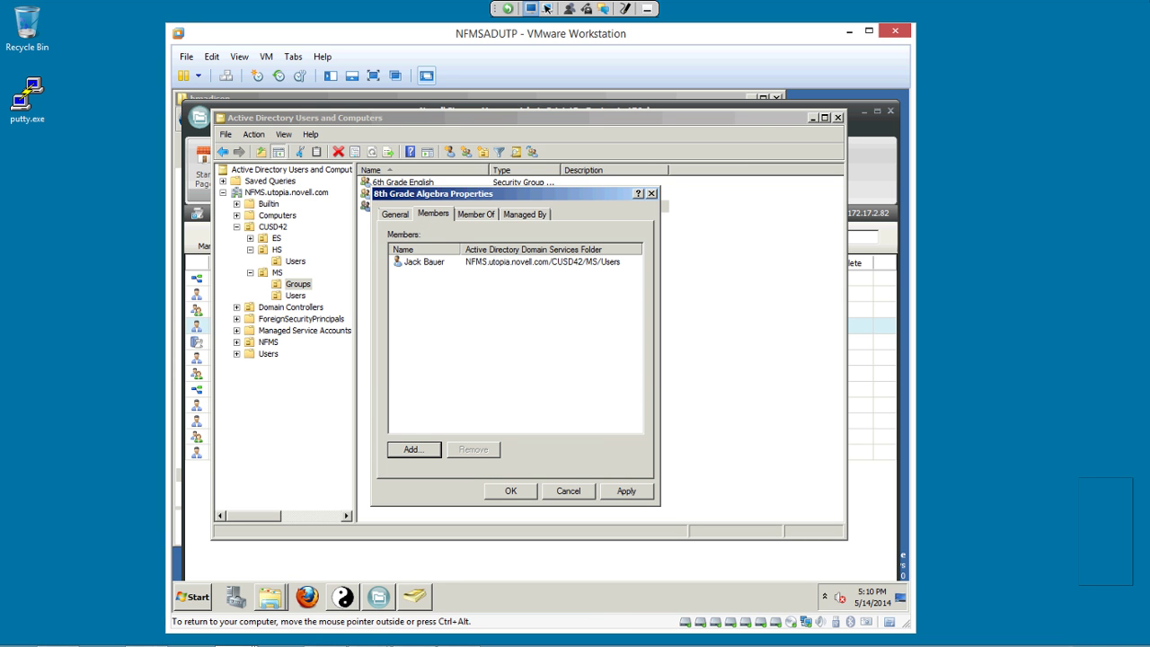
key("alt+a")
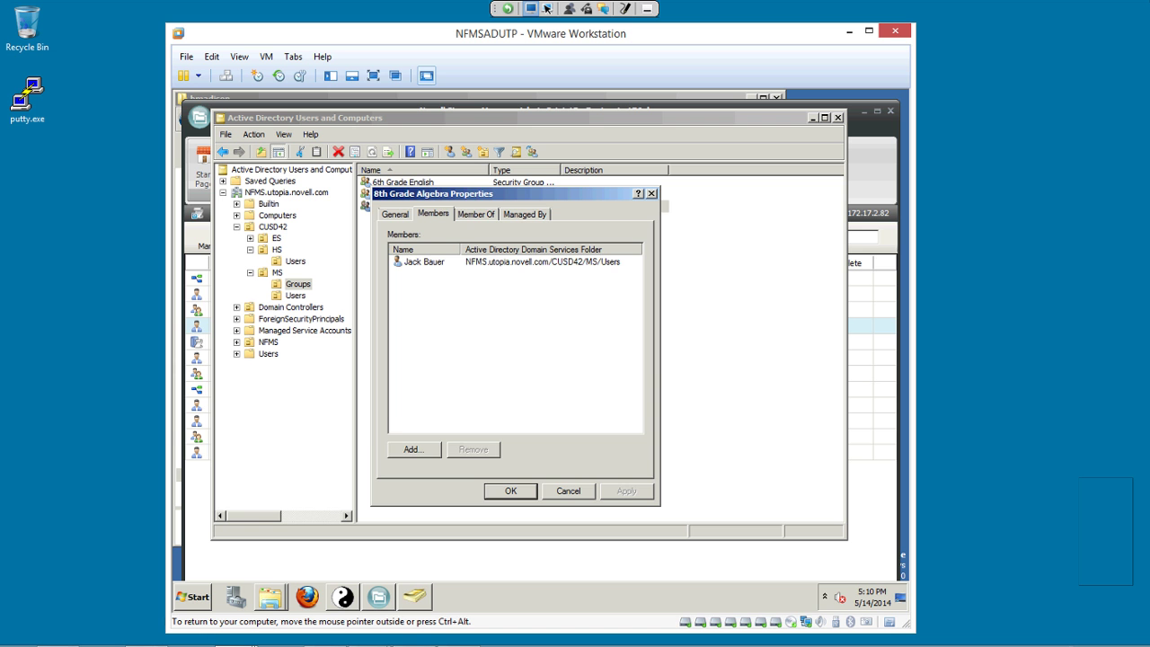
key("ctrl+Tab")
key("alt+d")
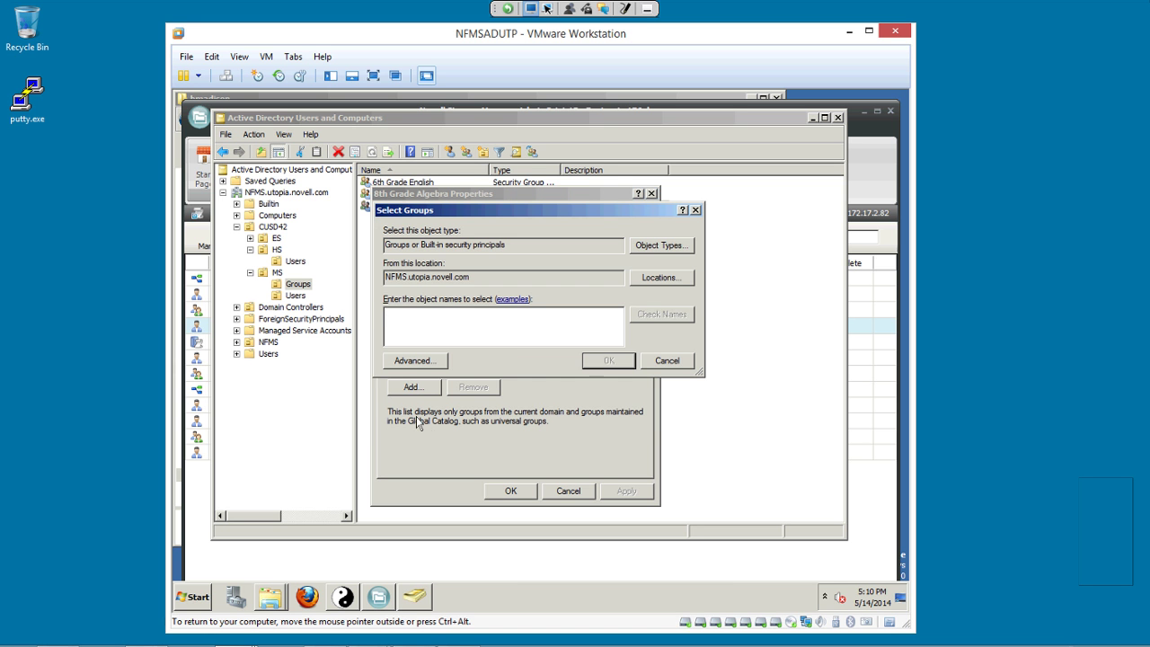
type("chloe")
key("Return")
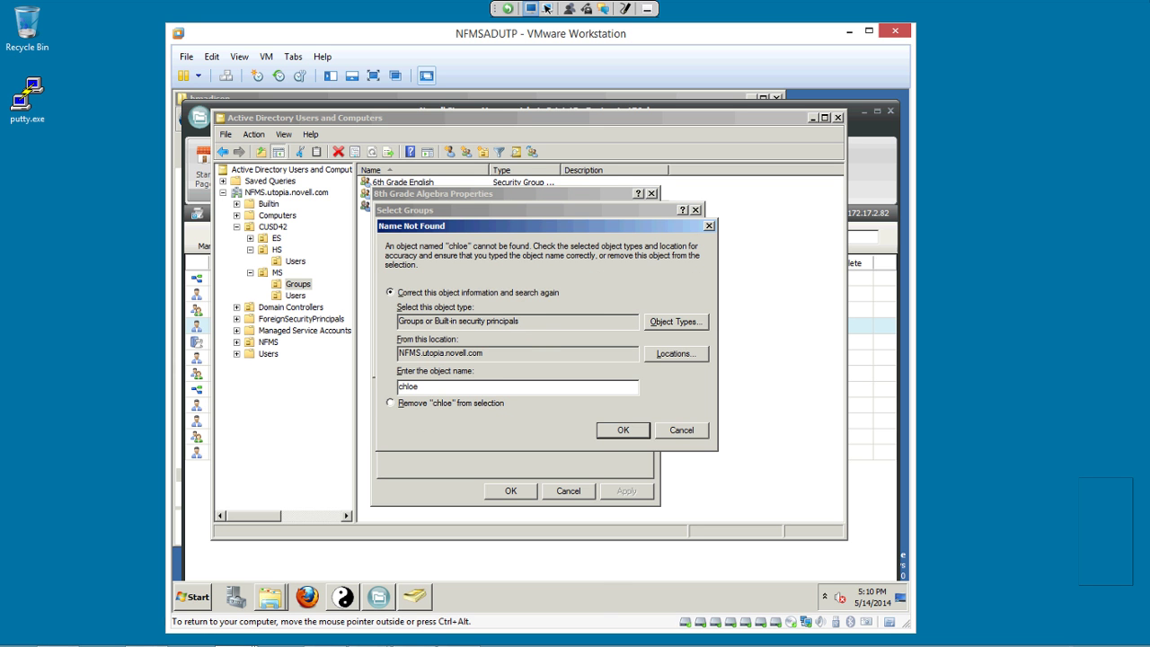
key("Escape")
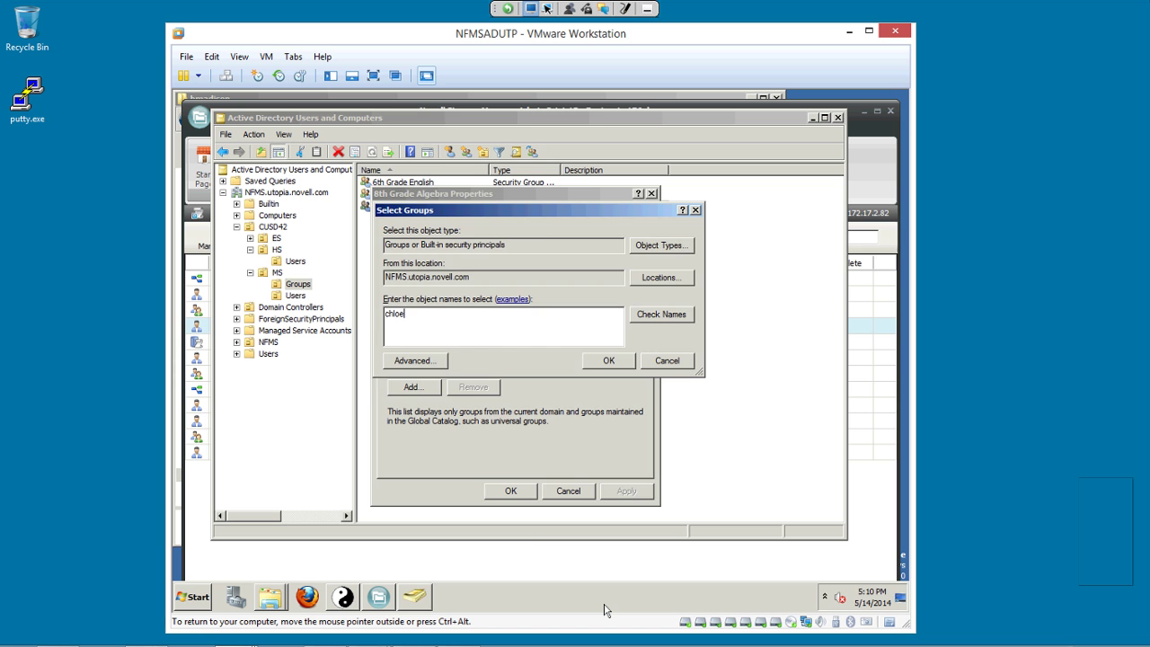
key("Escape")
left_click(511, 491)
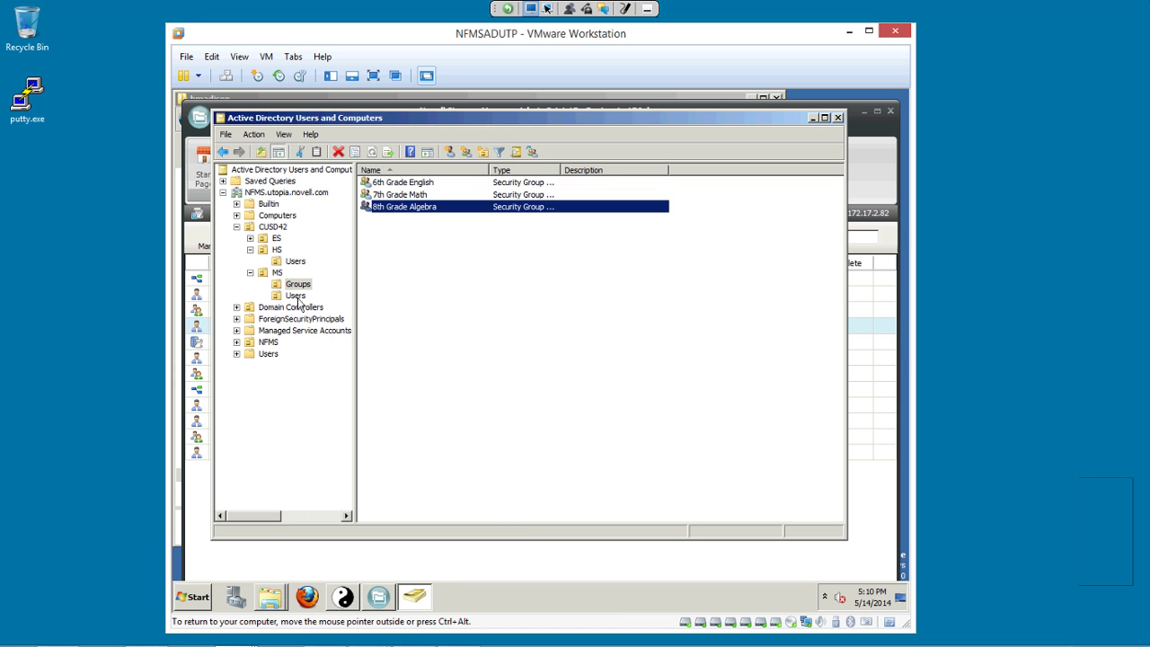
left_click(295, 296)
key("Up")
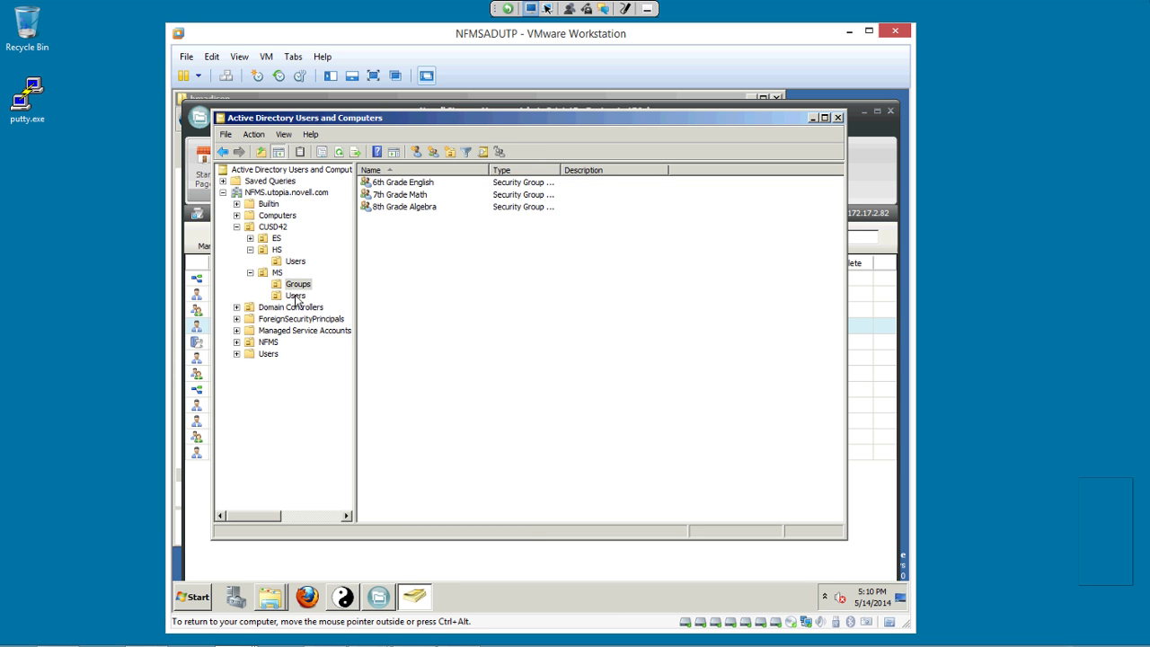
key("Tab")
key("Return")
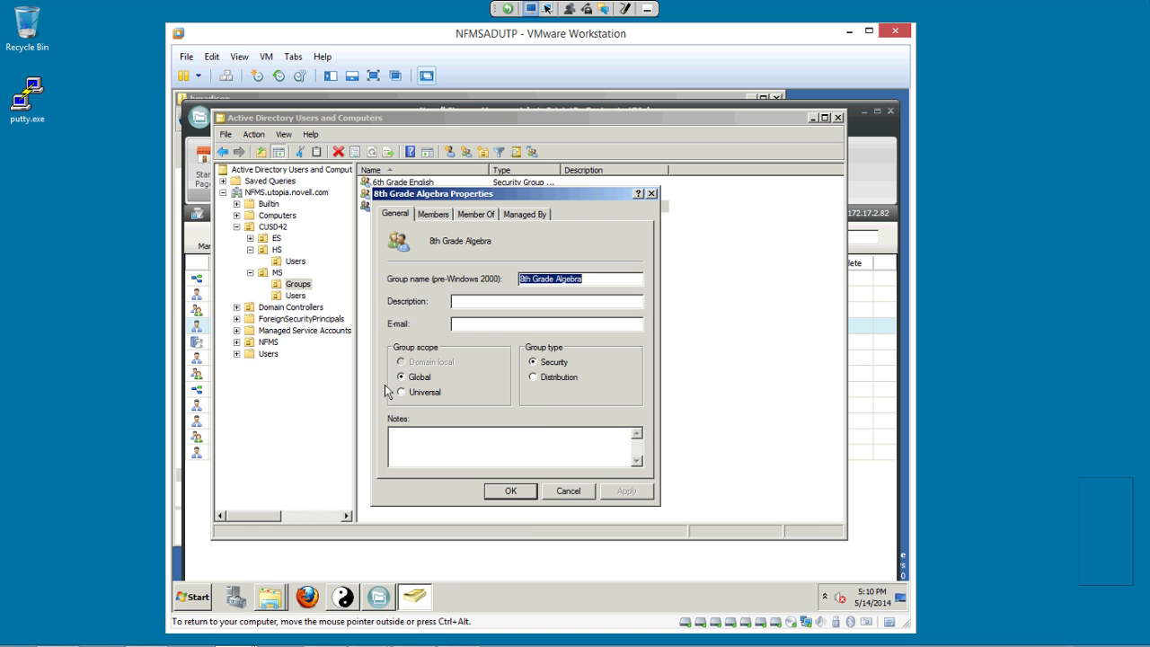
key("ctrl+Tab")
key("ctrl+Tab")
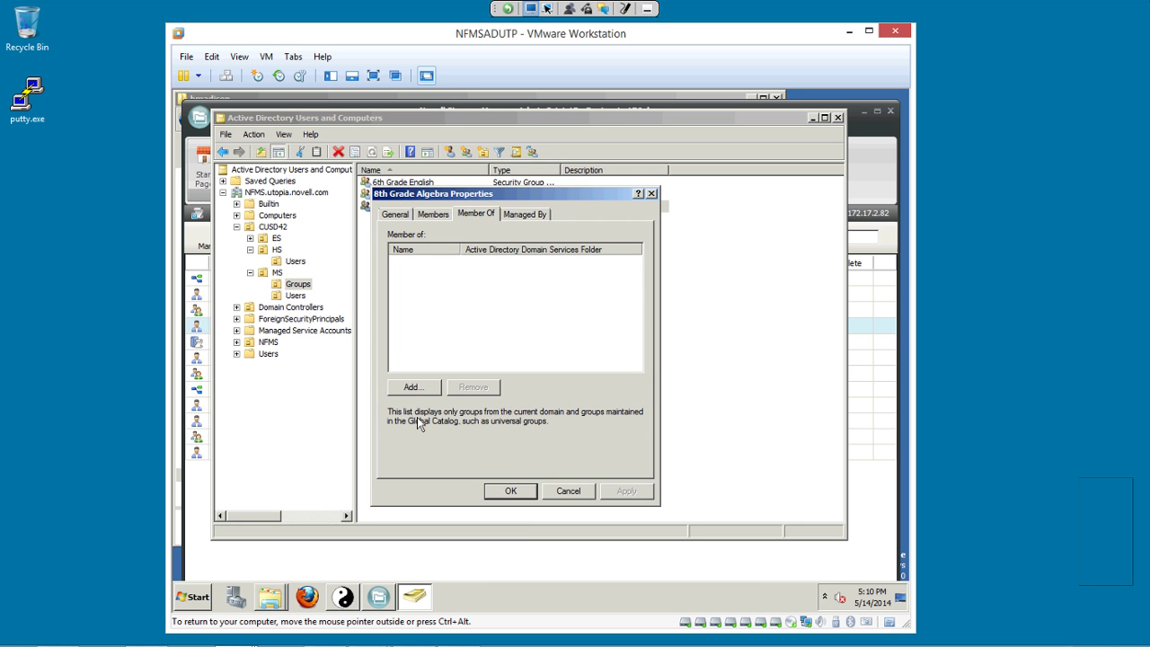
key("Tab")
key("Return")
type("chloe")
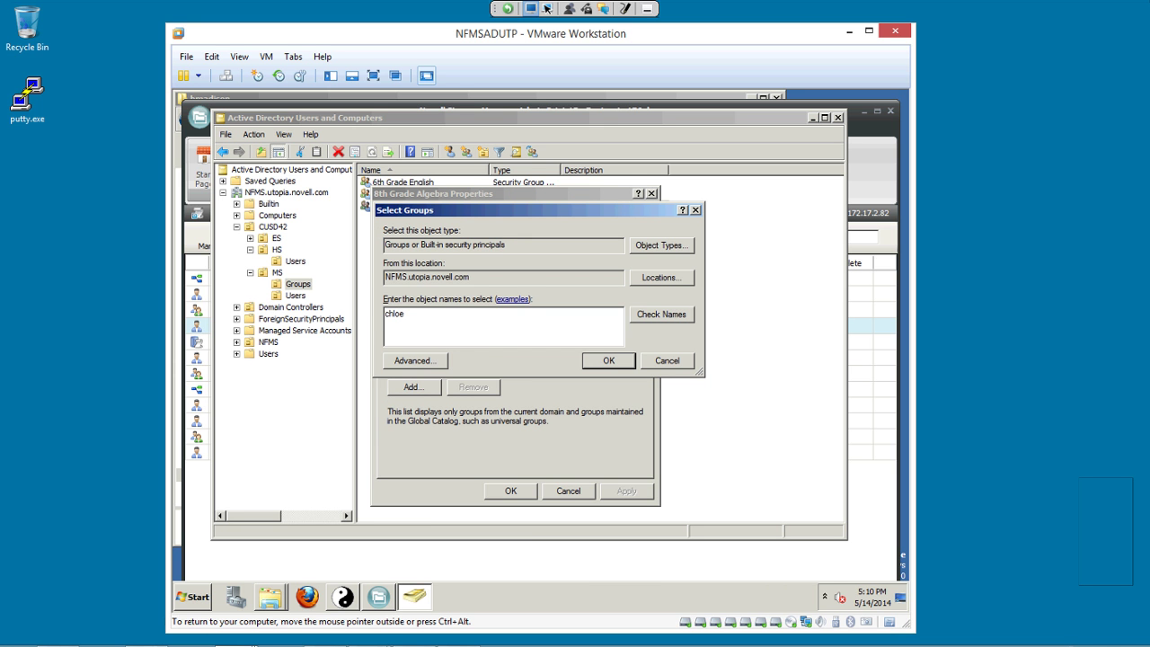
key("Return")
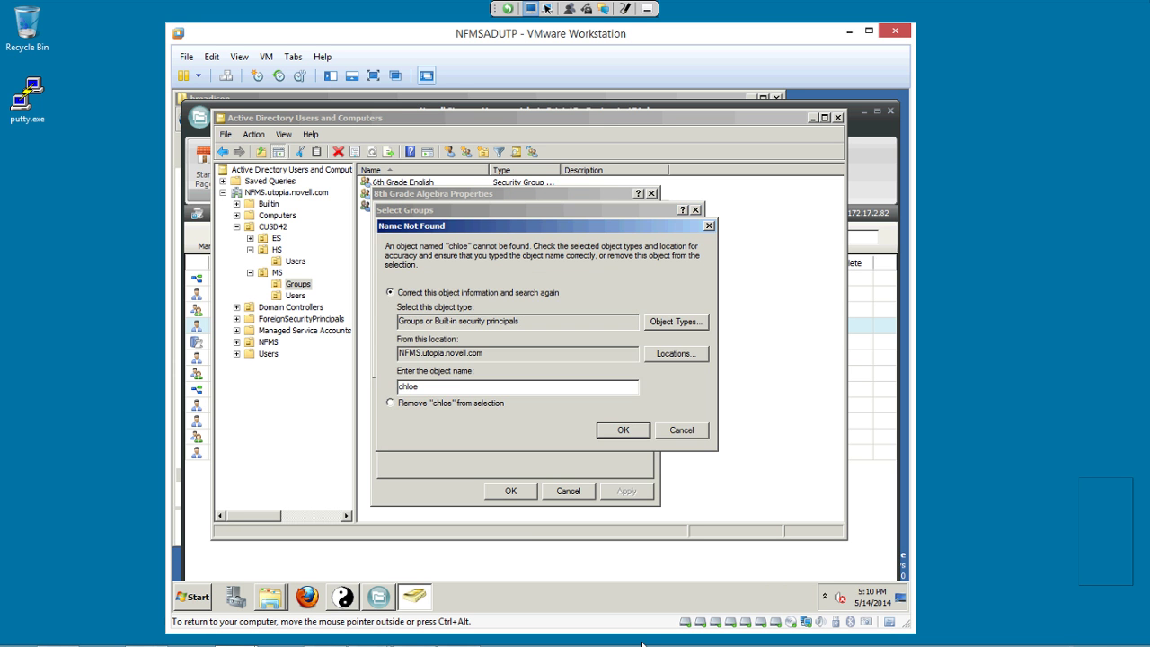
type("'*")
key("Return")
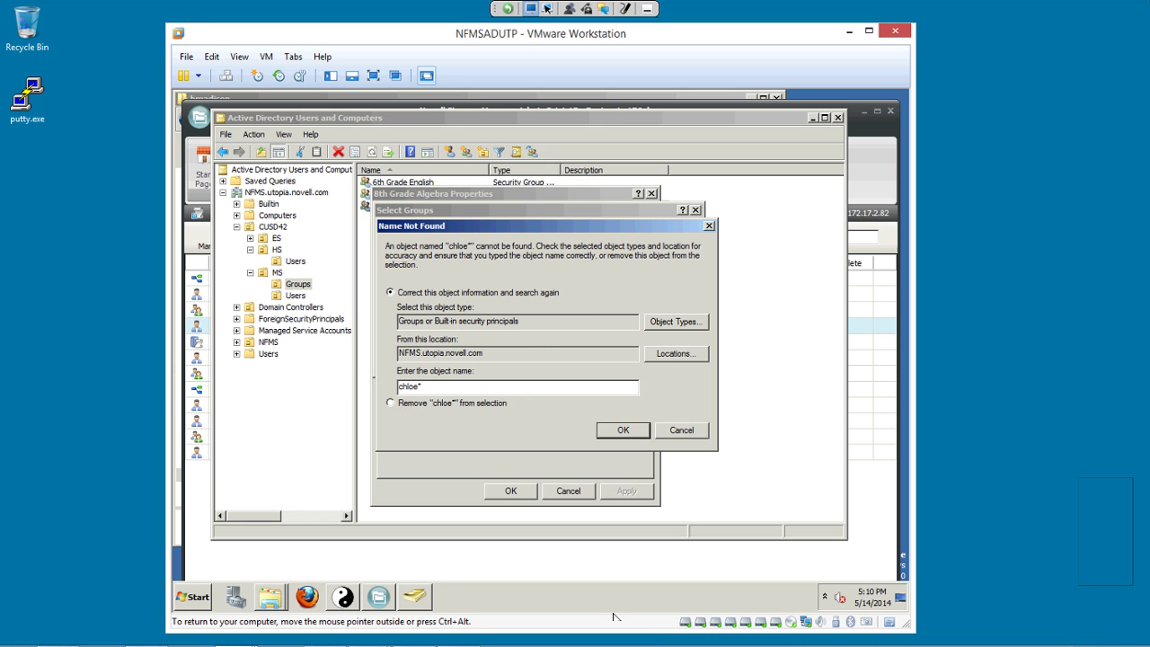
key("Escape")
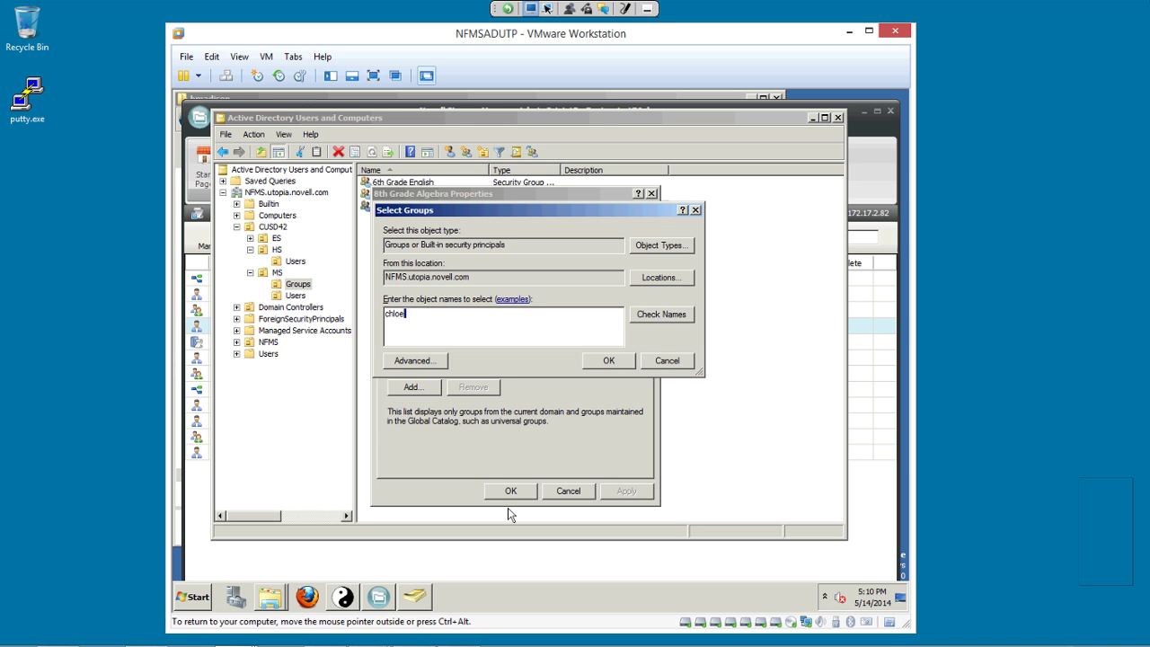
key("ctrl+a")
key("BackSpace")
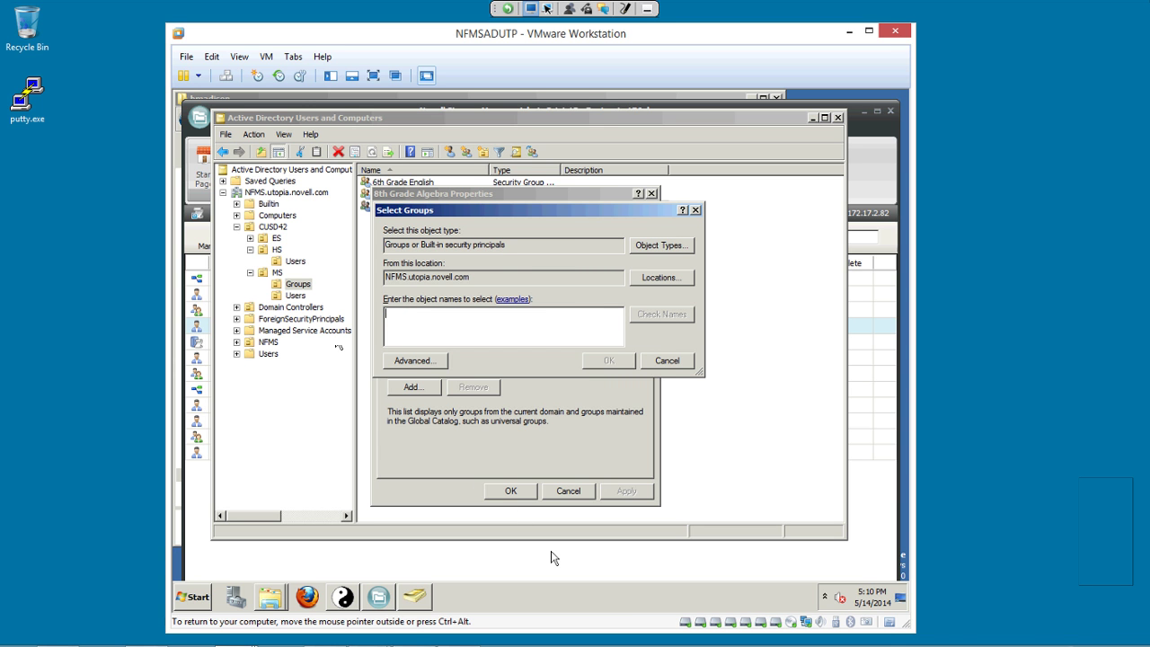
type("chloe")
key("BackSpace")
key("BackSpace")
key("BackSpace")
key("BackSpace")
key("Return")
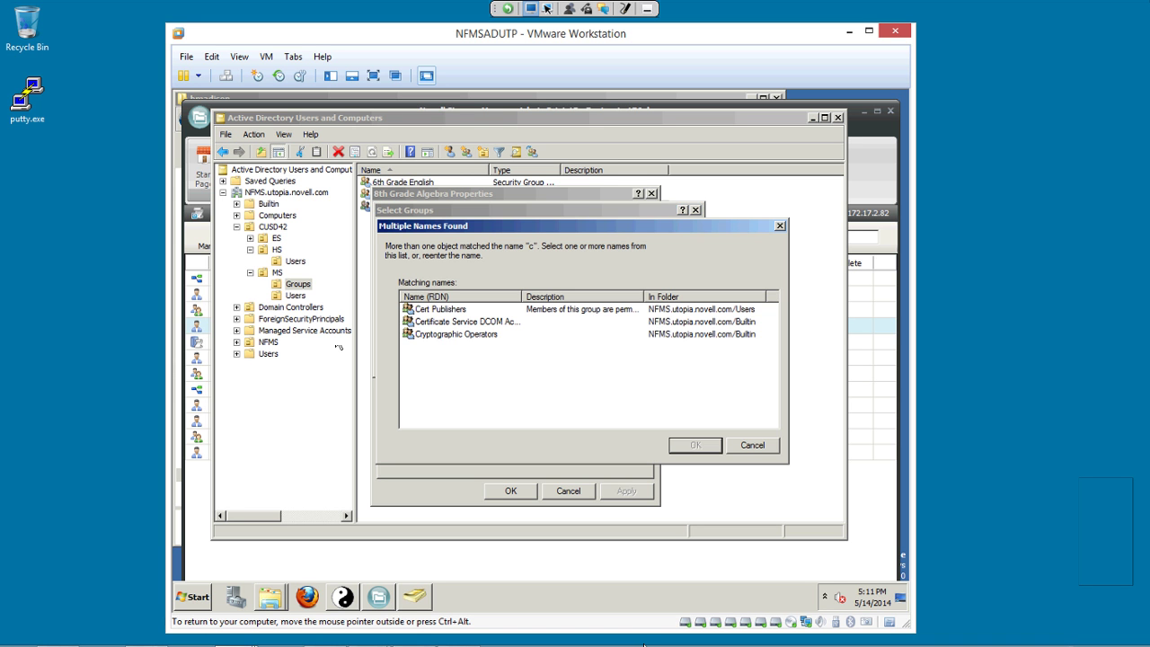
key("Escape")
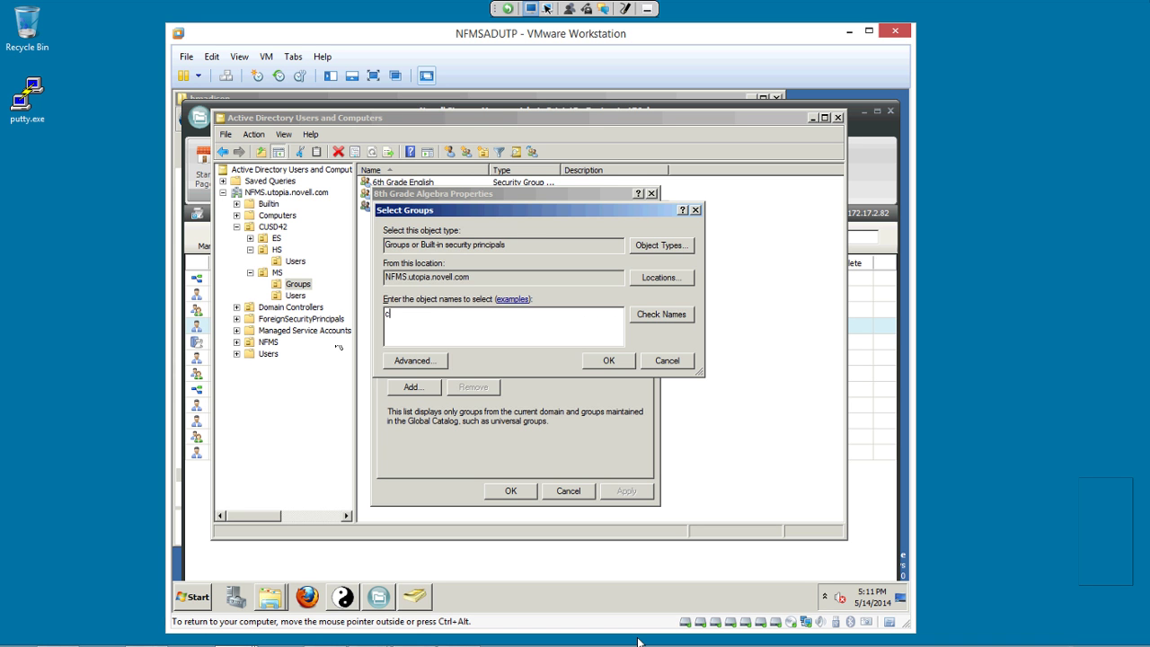
key("Escape")
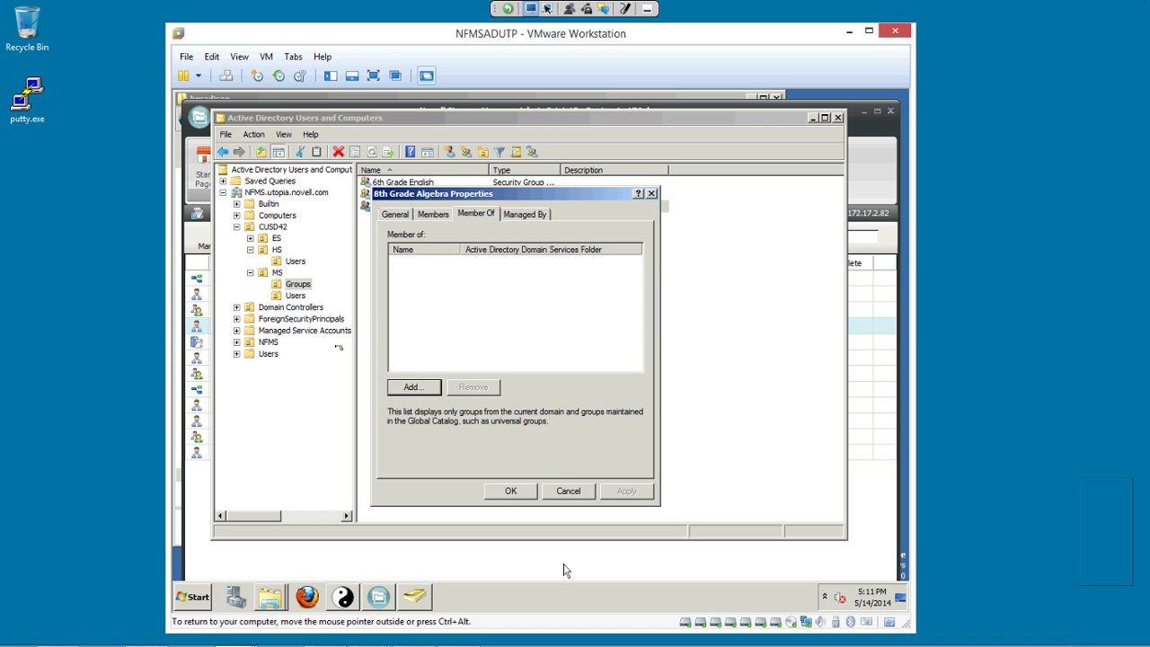
Make an MS Users account the 8th Grade Algebra group's manager, then save and close properties.
key("ctrl+Tab")
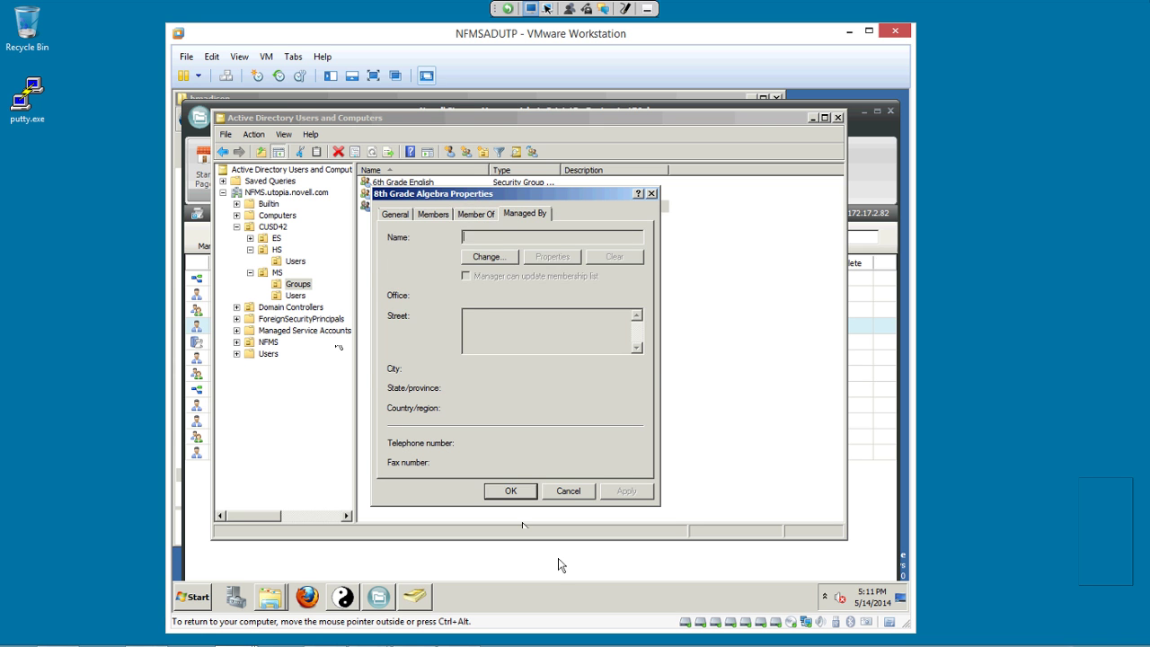
key("alt+c")
type("ch")
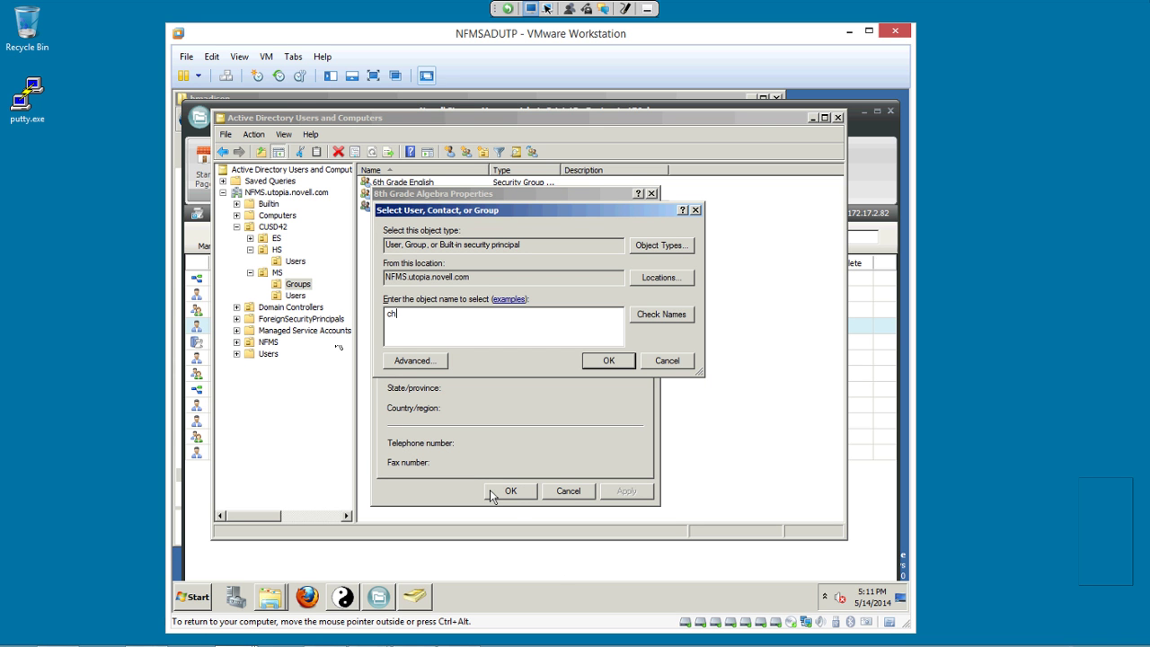
type("loe")
key("alt+k")
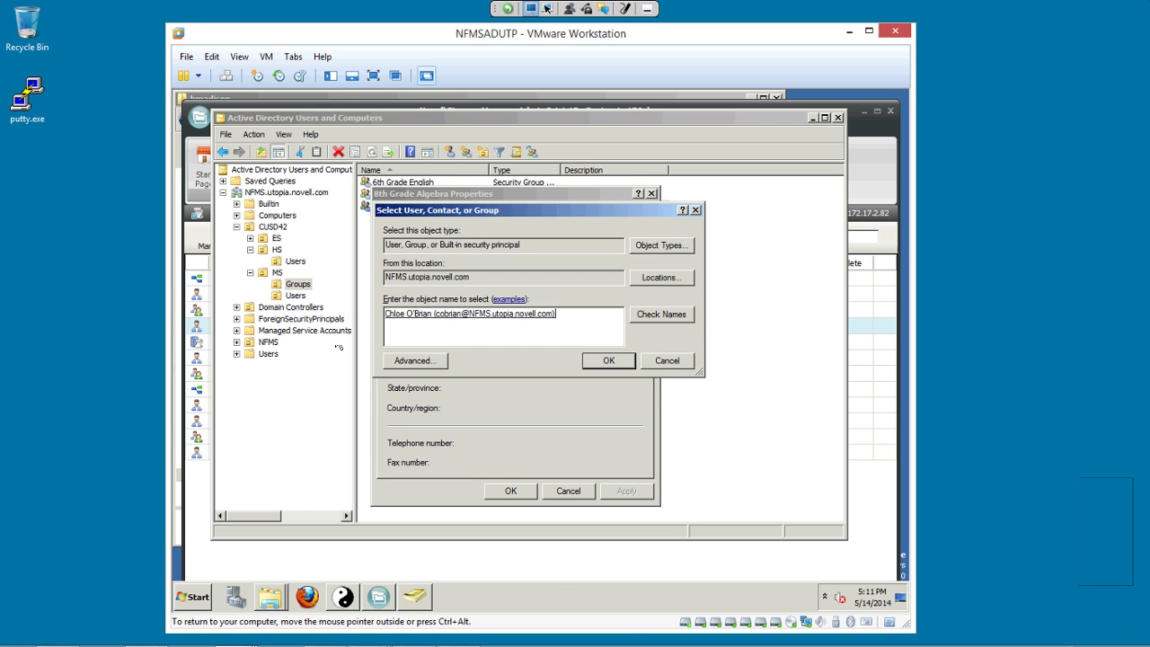
key("Return")
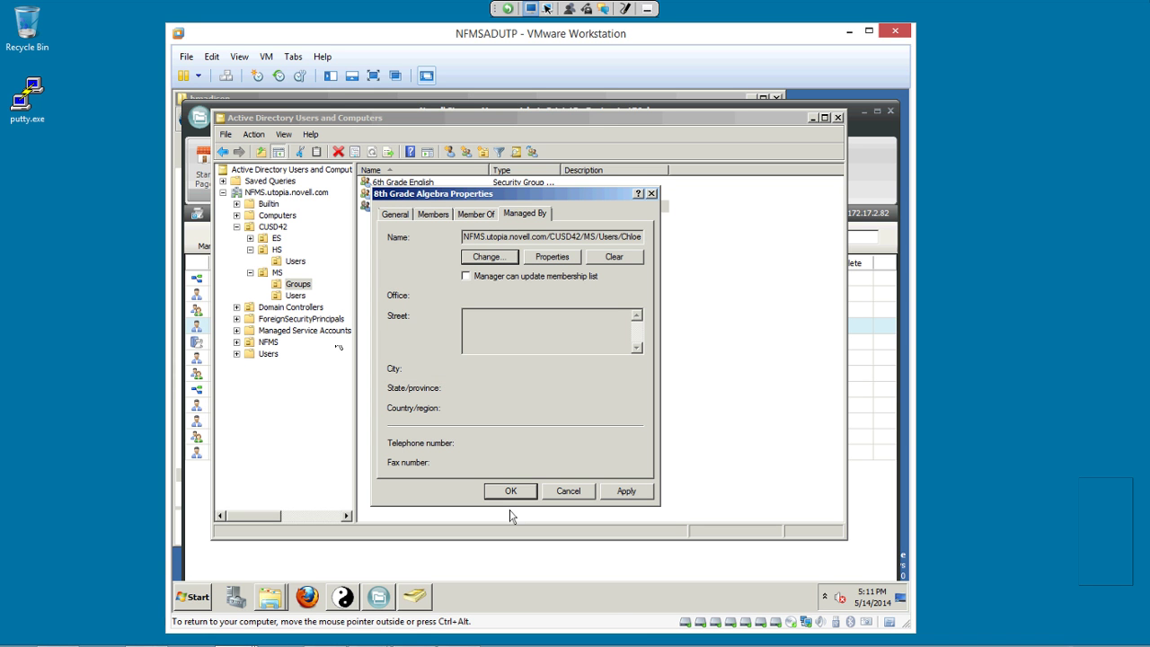
key("ctrl+shift+Tab")
key("ctrl+shift+Tab")
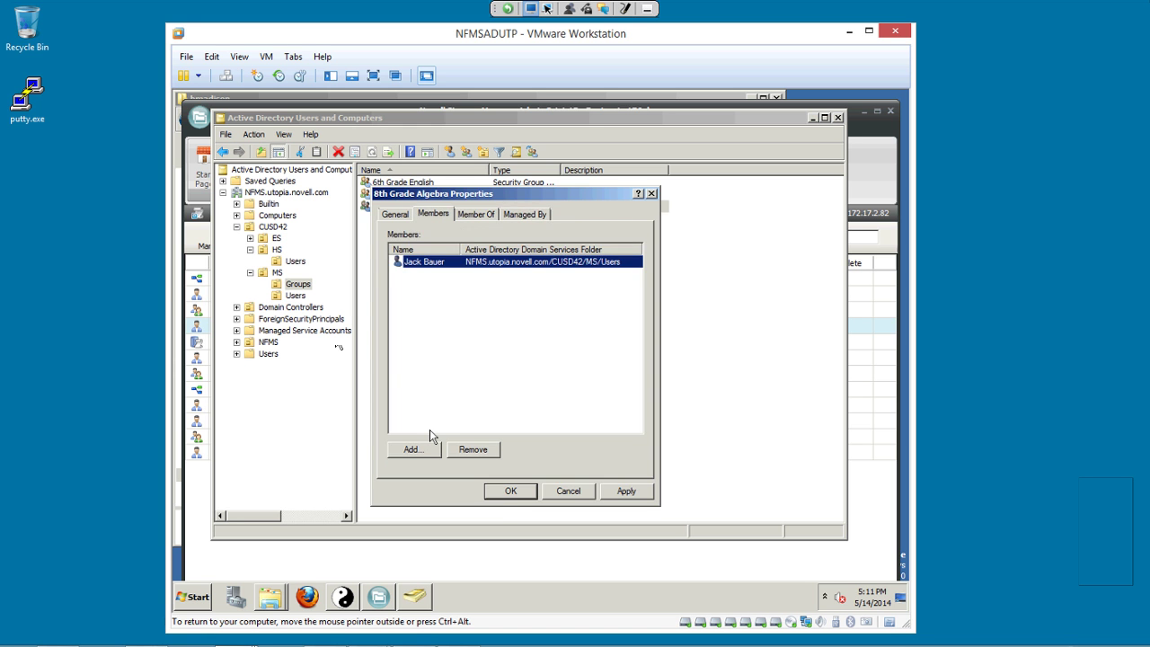
key("Return")
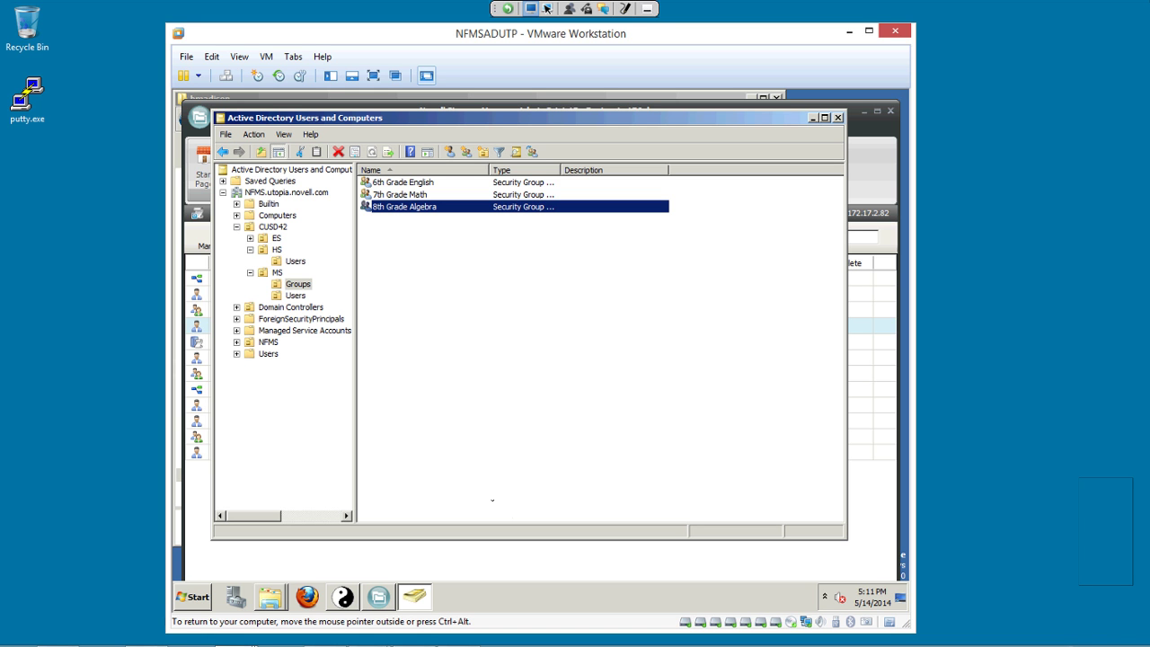
Bring the CLASSES Explorer window forward and open the 8th Grade Algebra folder.
left_click(270, 596)
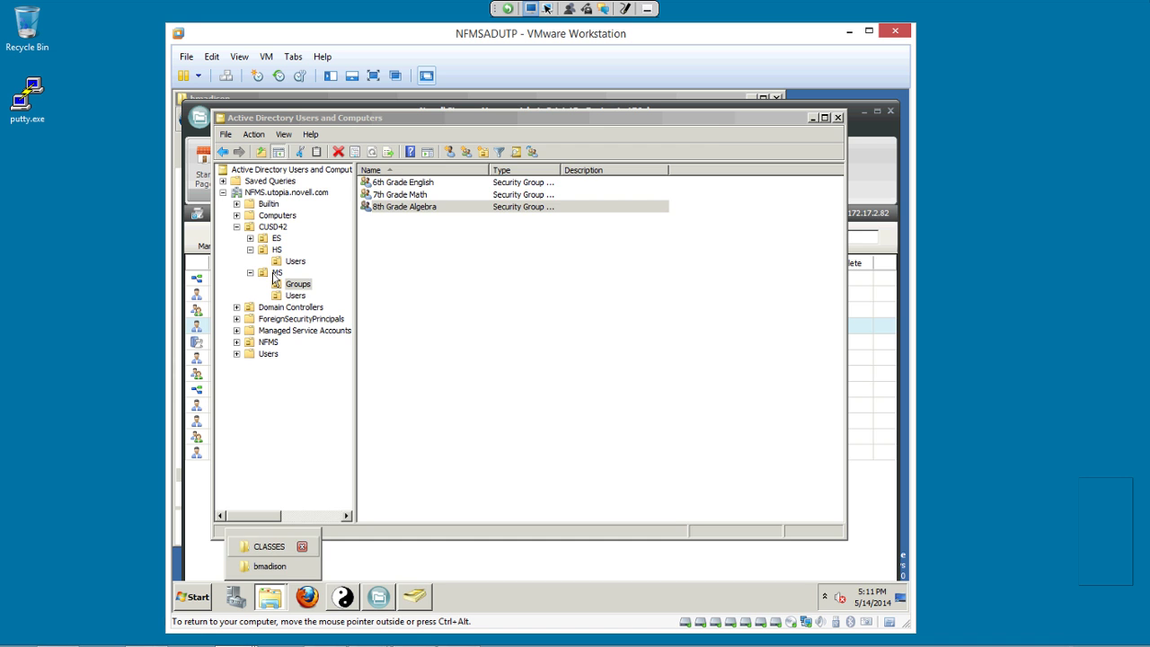
left_click(268, 546)
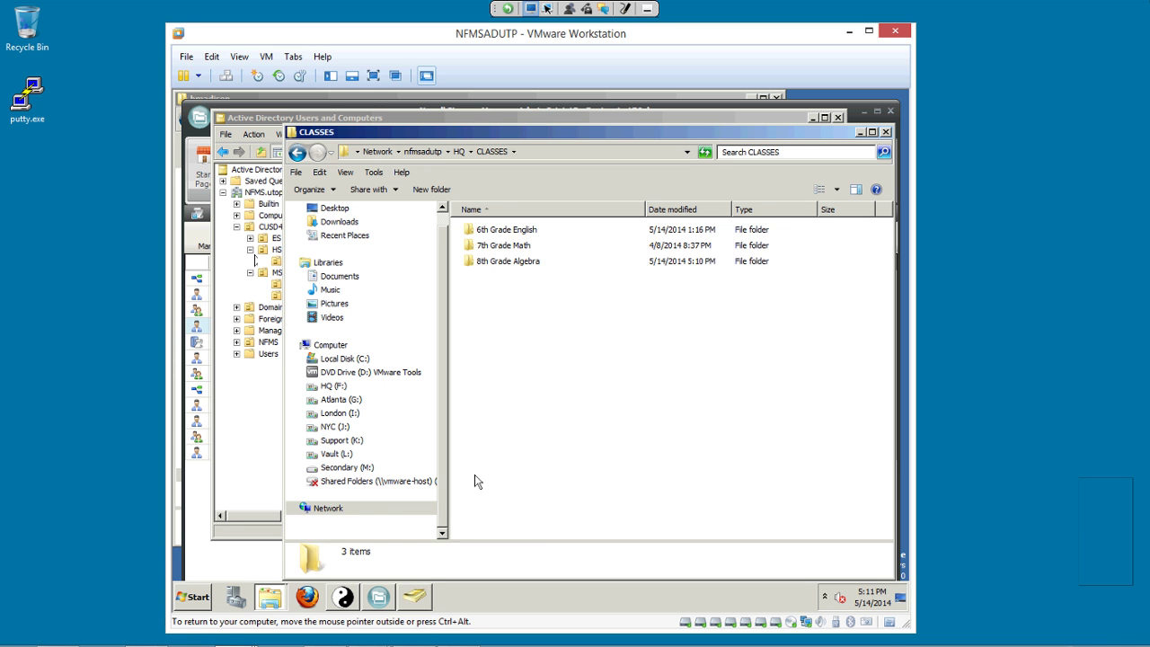
key("8")
key("Return")
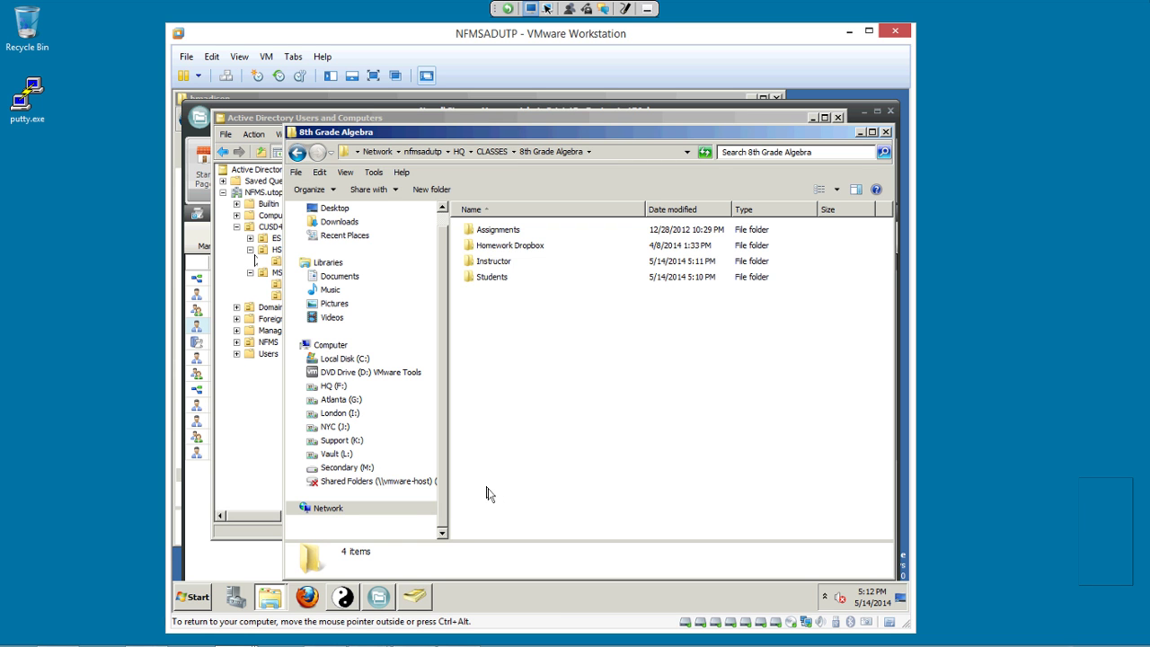
Look inside the Students subfolder, then navigate back up to CLASSES.
key("s")
key("Return")
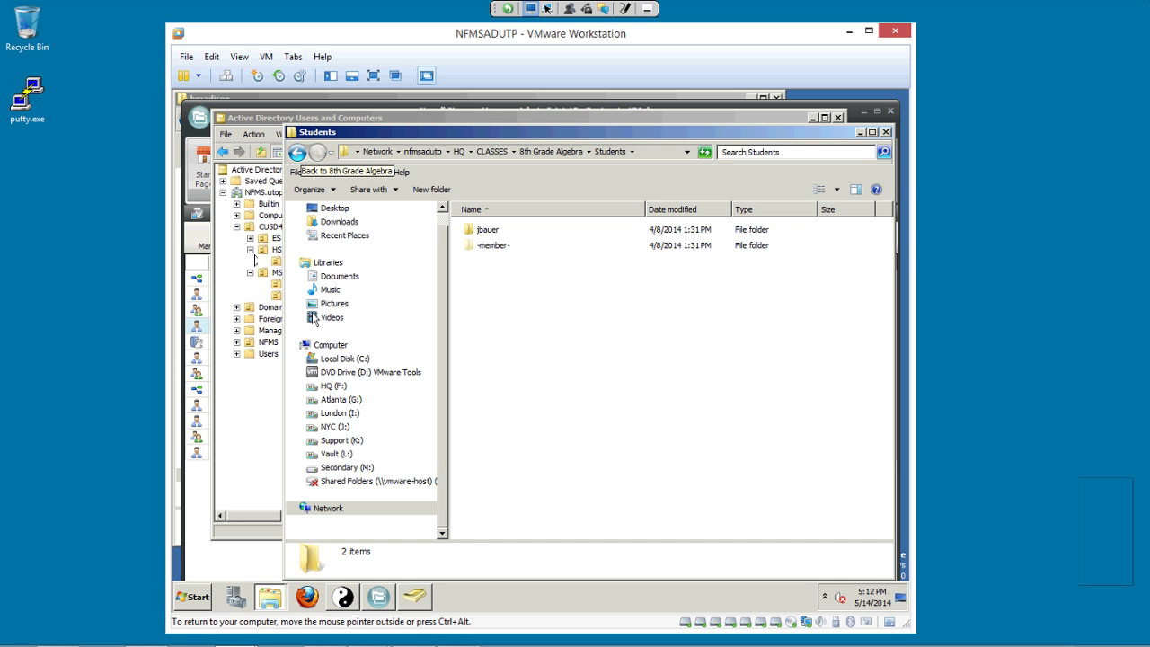
key("BackSpace")
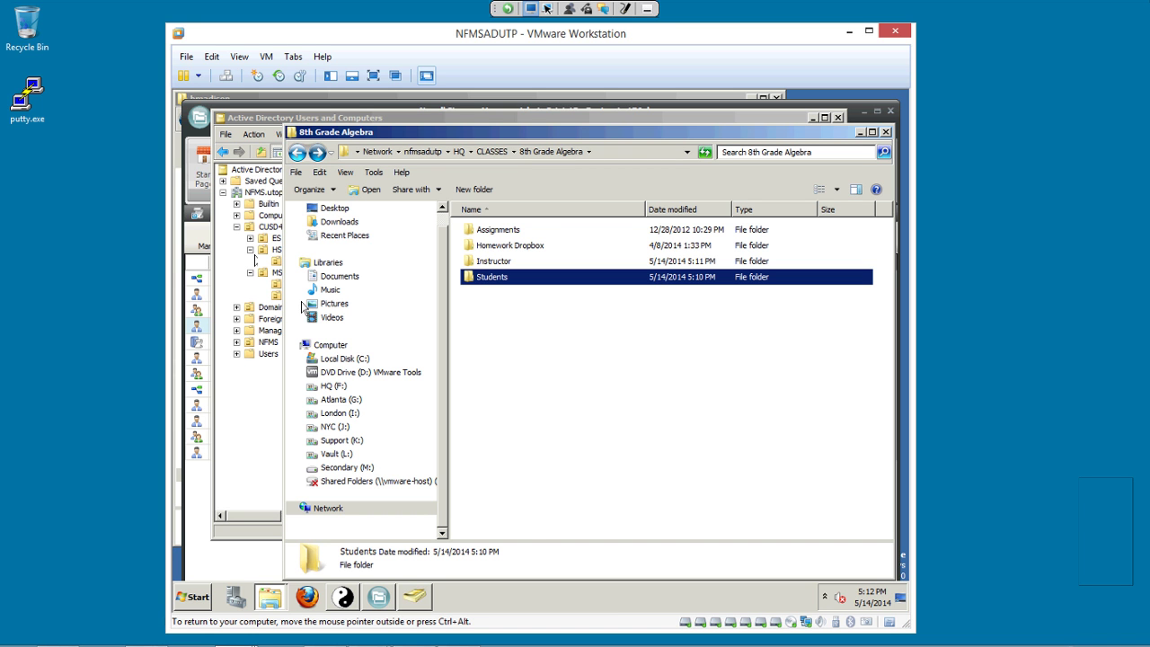
key("BackSpace")
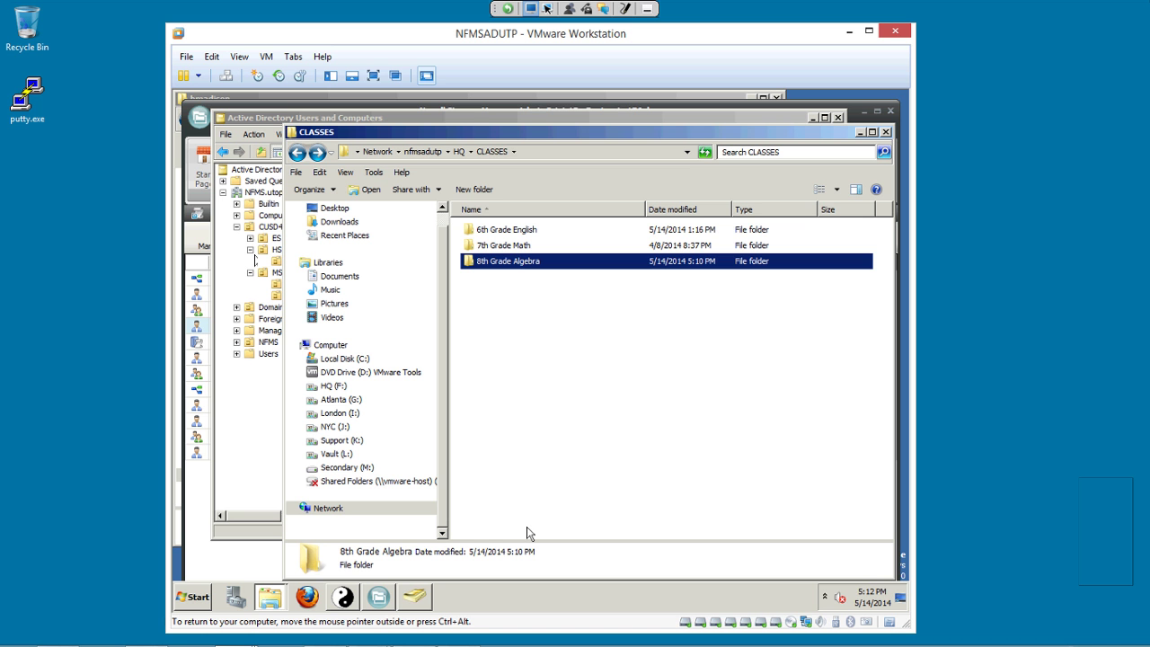
key("shift+F10")
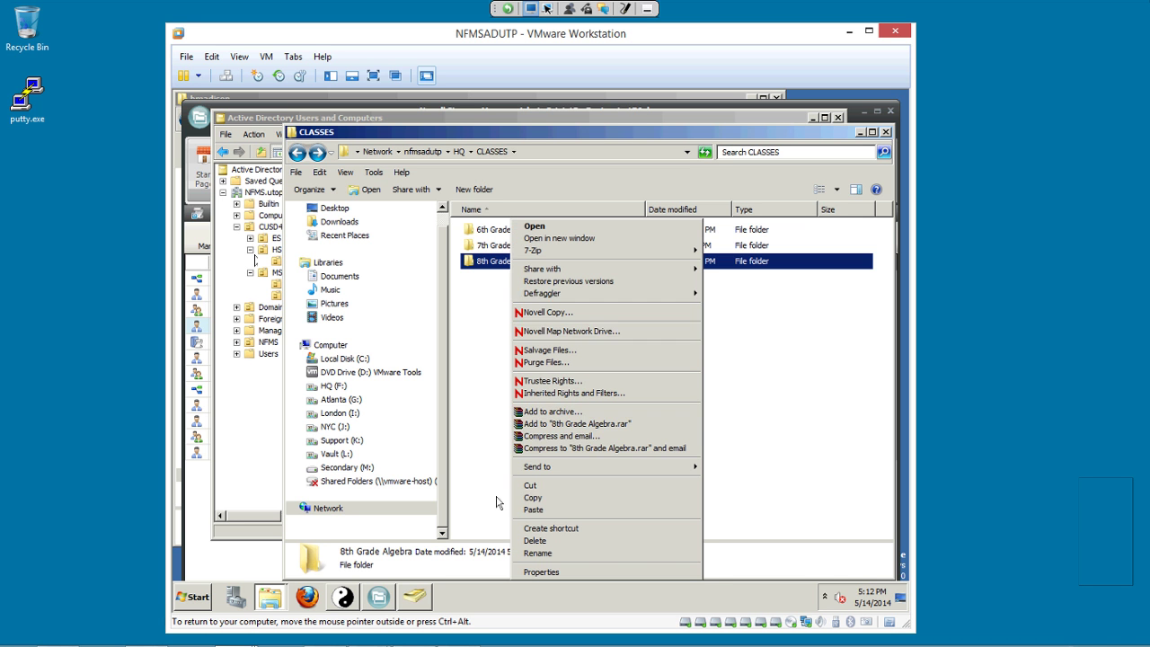
left_click(573, 576)
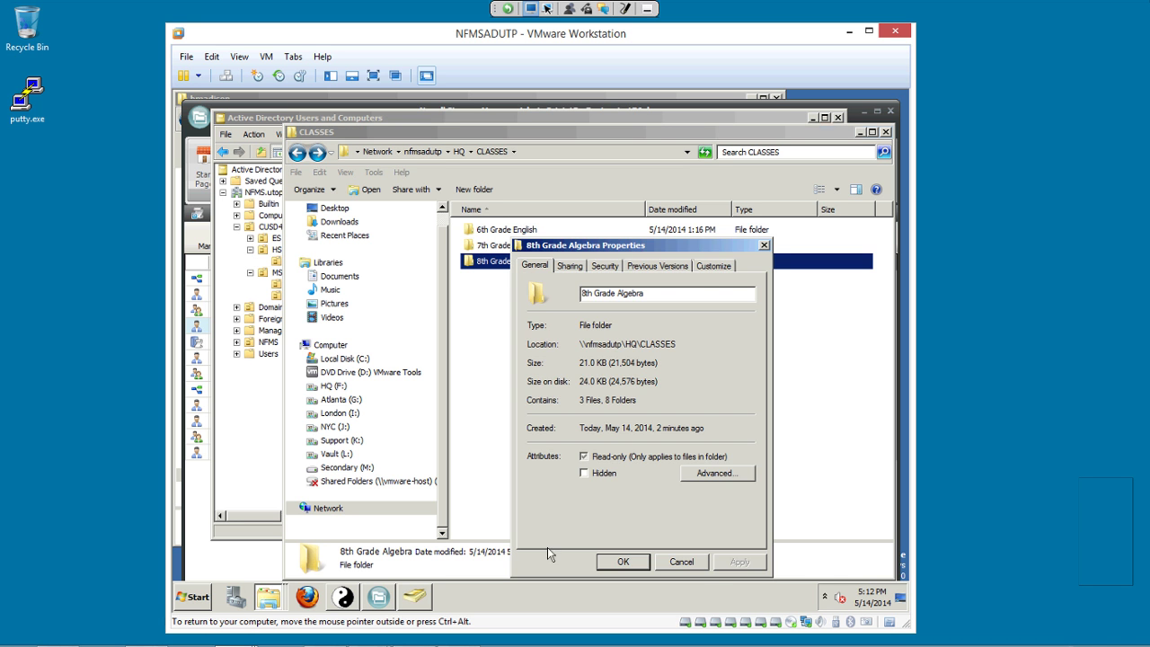
key("ctrl+Tab")
key("ctrl+Tab")
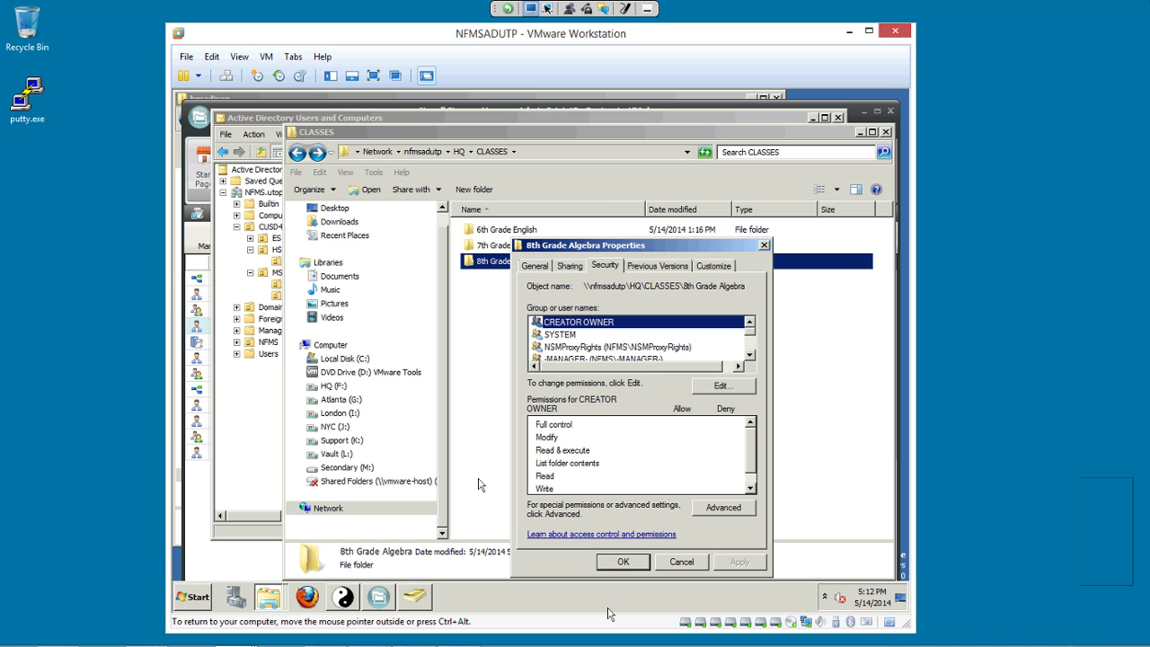
key("Down")
key("Down")
key("Down")
key("Down")
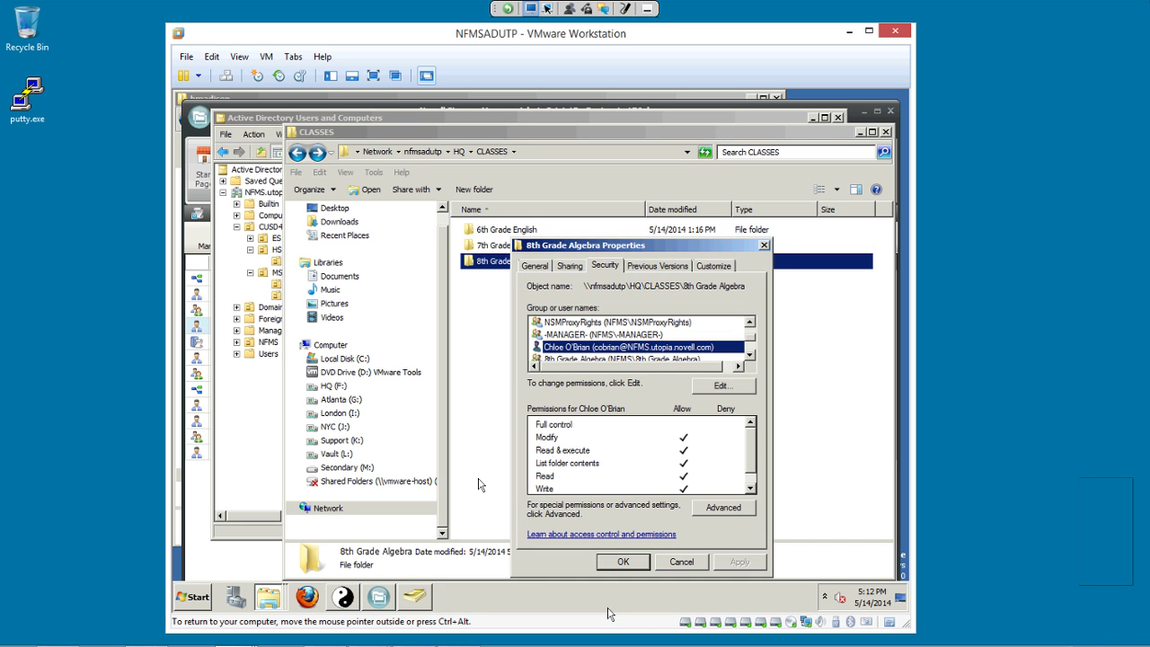
key("Return")
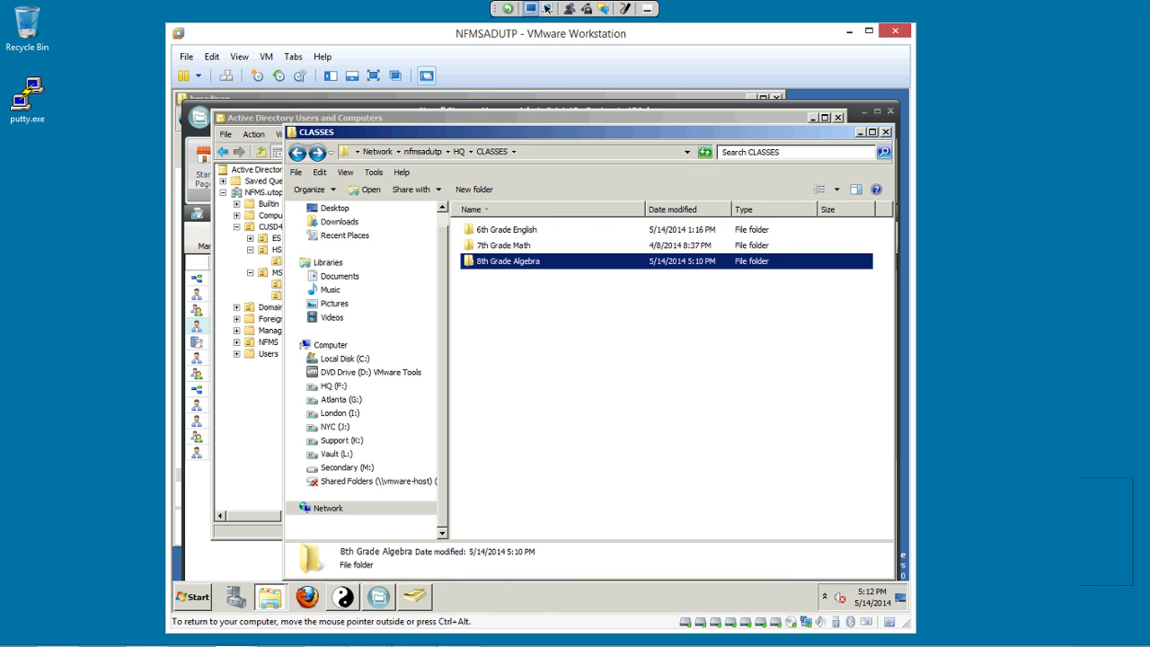